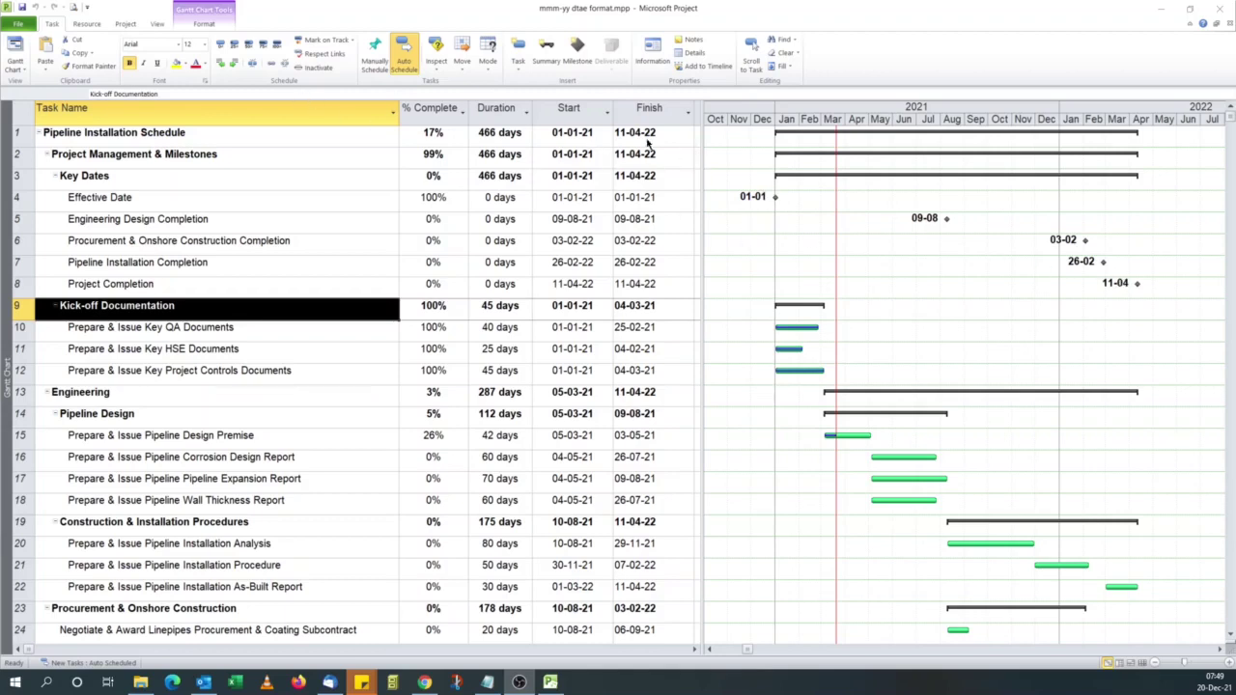
# - Preview the Gantt chart printout and zoom in on page 1 of 2
pyautogui.click(72, 7)
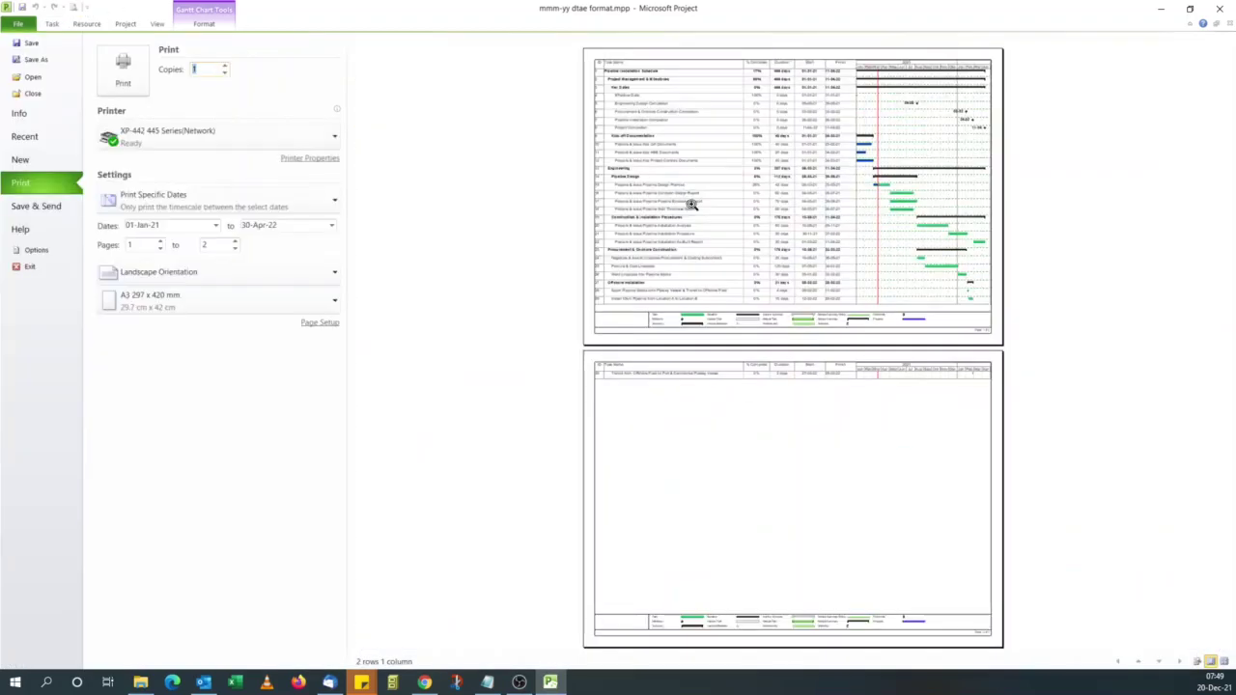
pyautogui.click(712, 204)
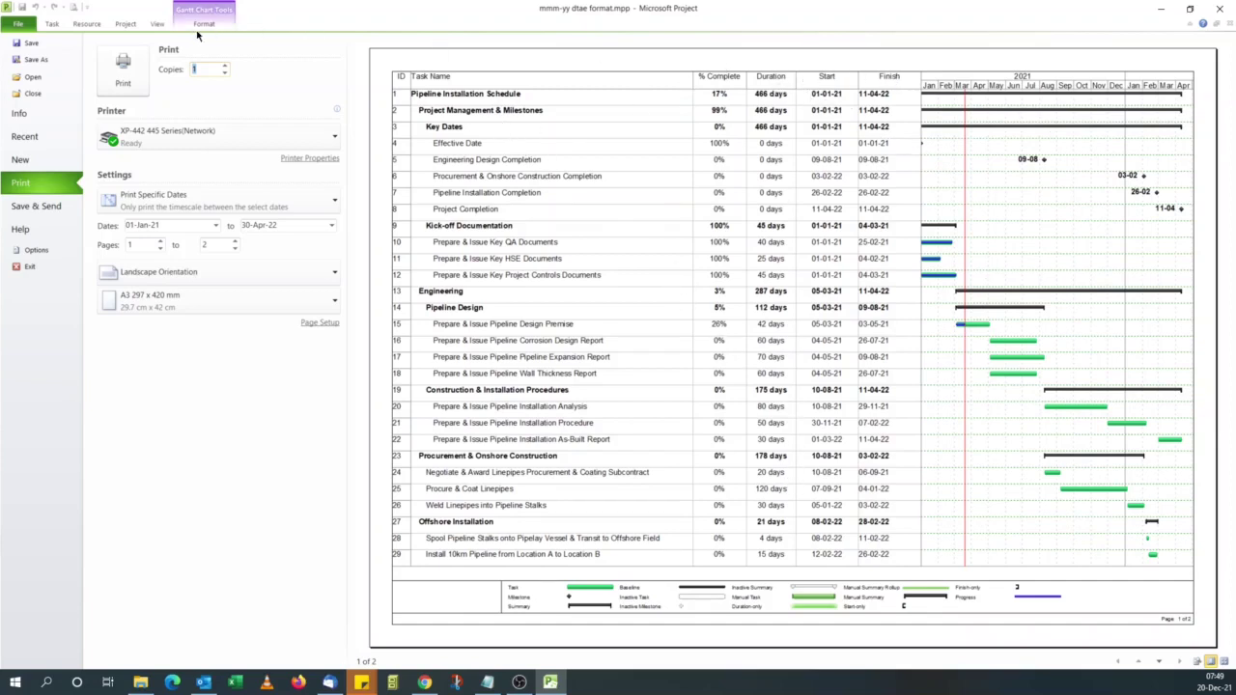
# - Leave print preview and switch the schedule to the Task Sheet view
pyautogui.click(57, 27)
pyautogui.click(179, 241)
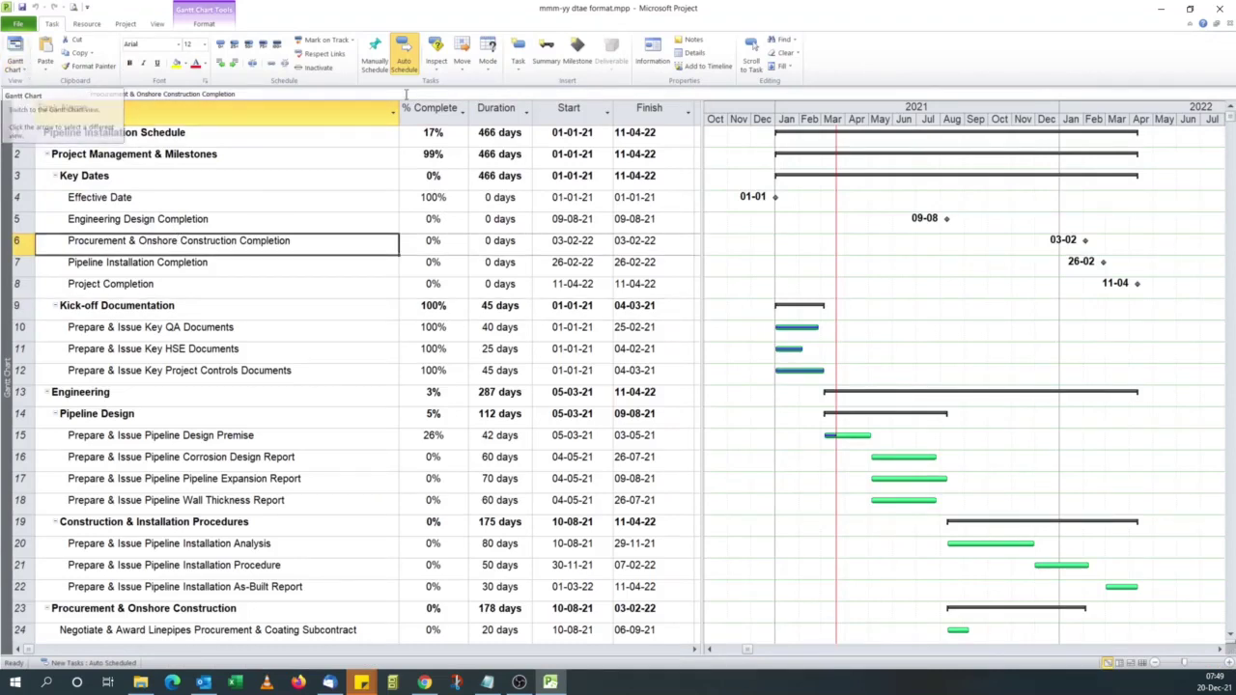
pyautogui.click(25, 73)
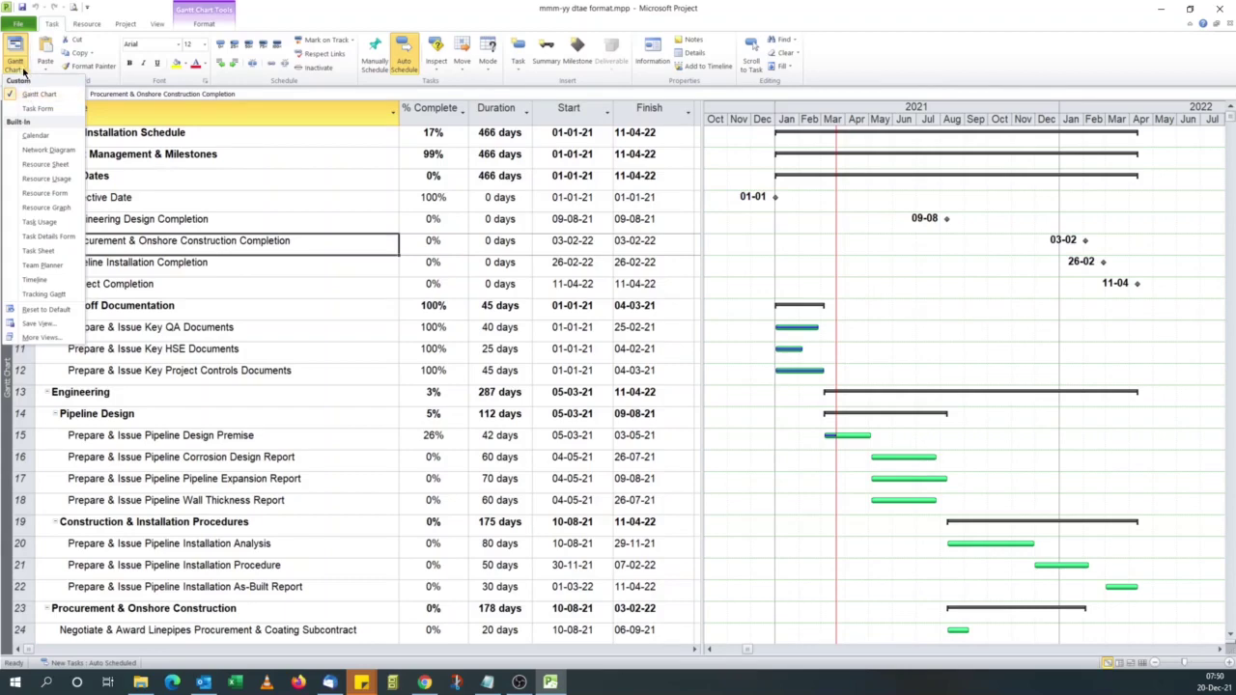
pyautogui.click(38, 251)
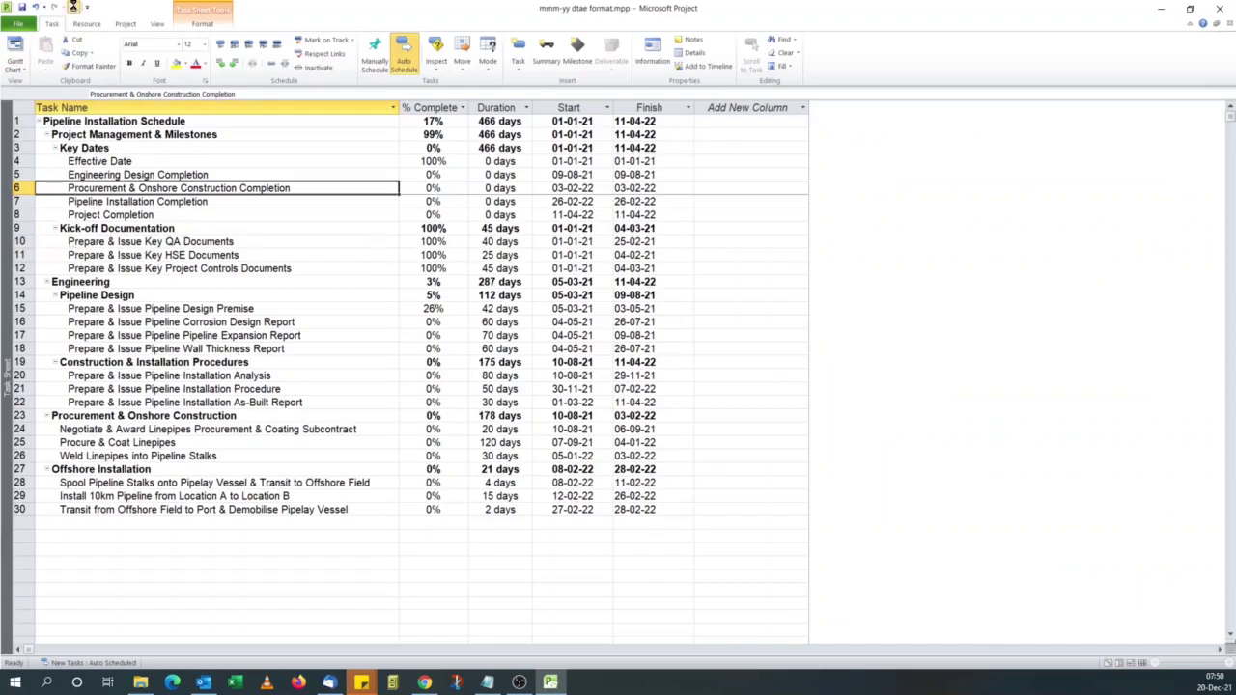
# - Fit the task sheet printout on one A3 portrait page at 90% scaling
pyautogui.click(73, 6)
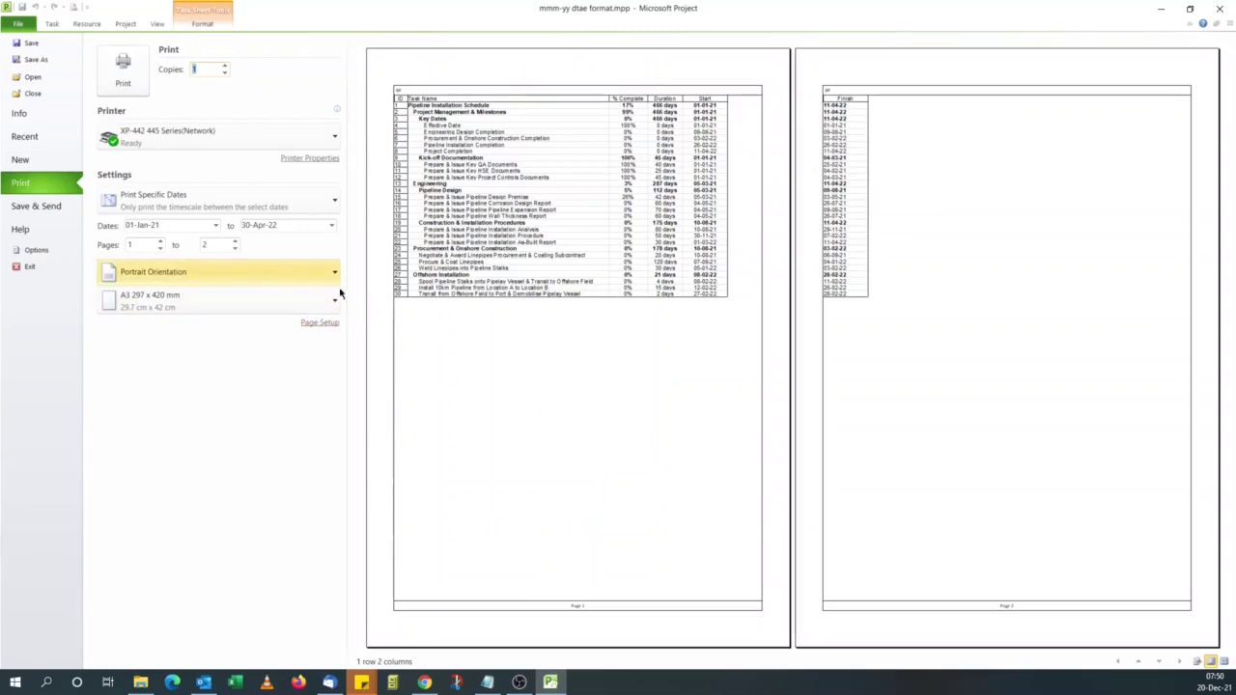
pyautogui.click(321, 324)
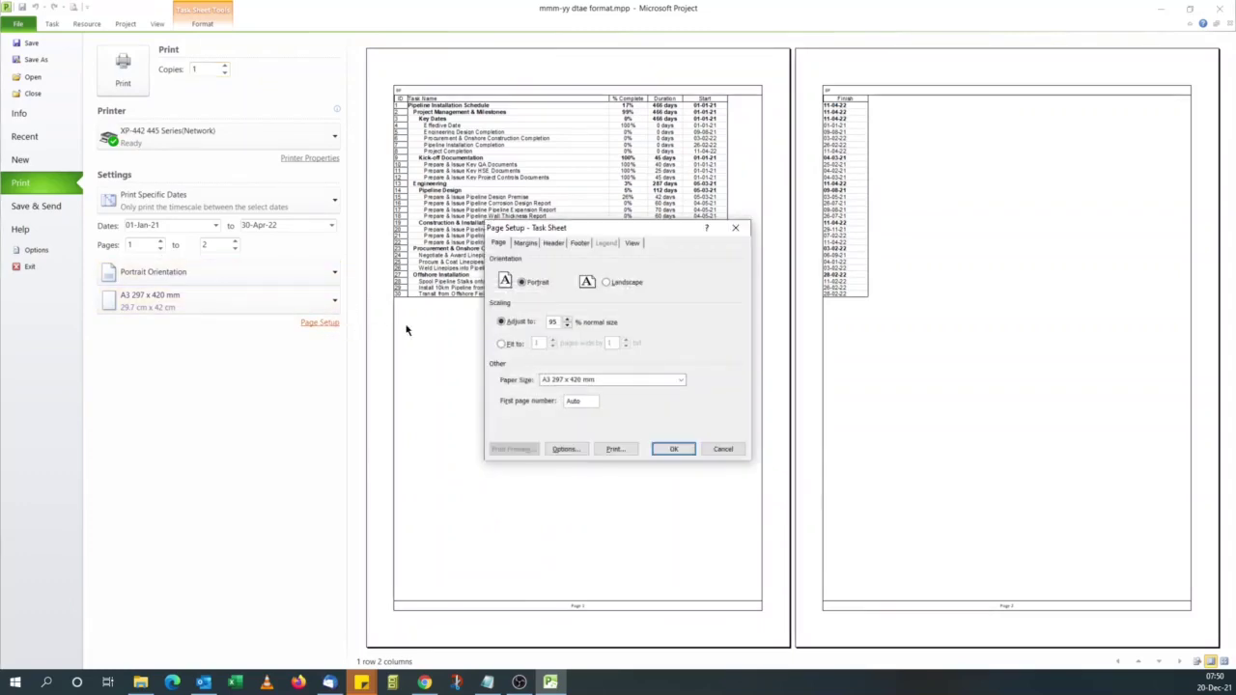
pyautogui.click(674, 449)
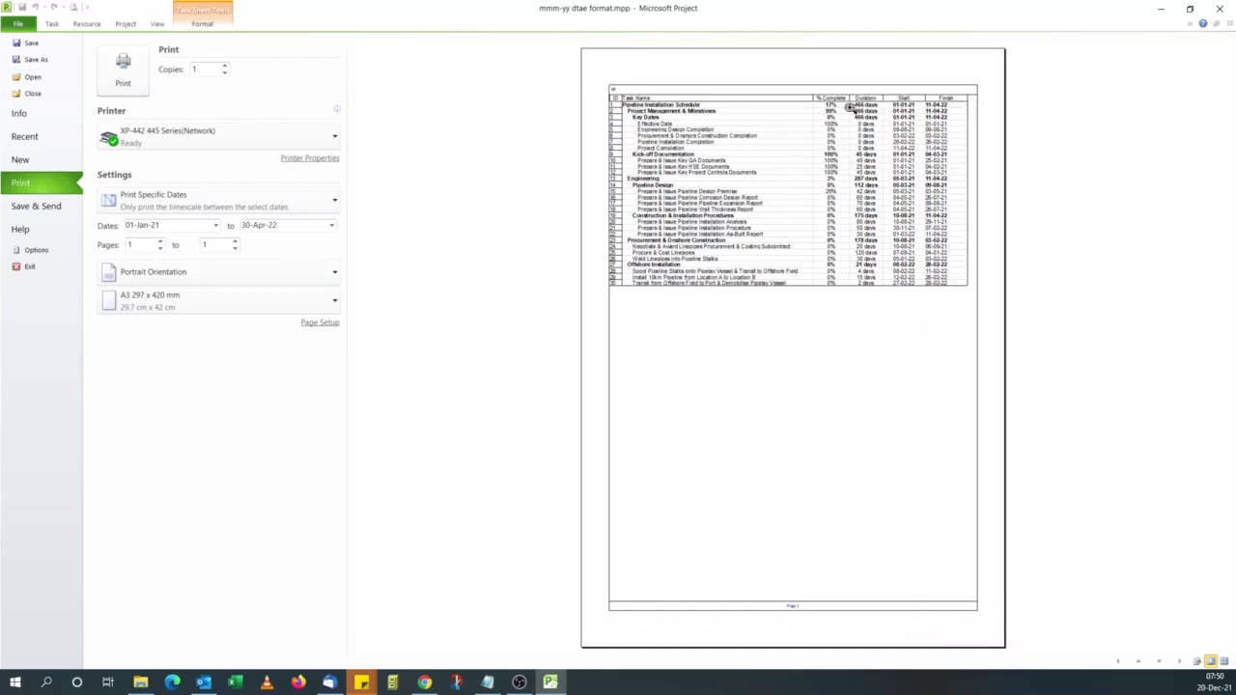
pyautogui.click(53, 23)
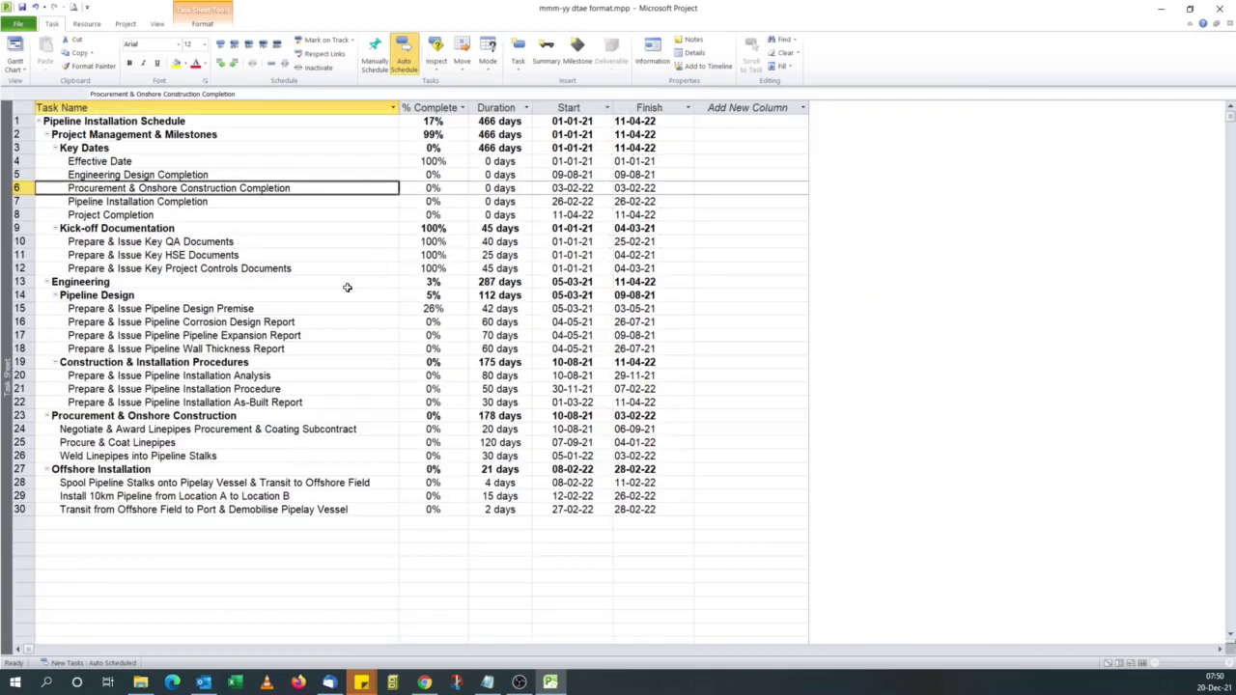
# - Copy the Task Sheet view as a new view named '1 mmm-yy format'
pyautogui.click(353, 282)
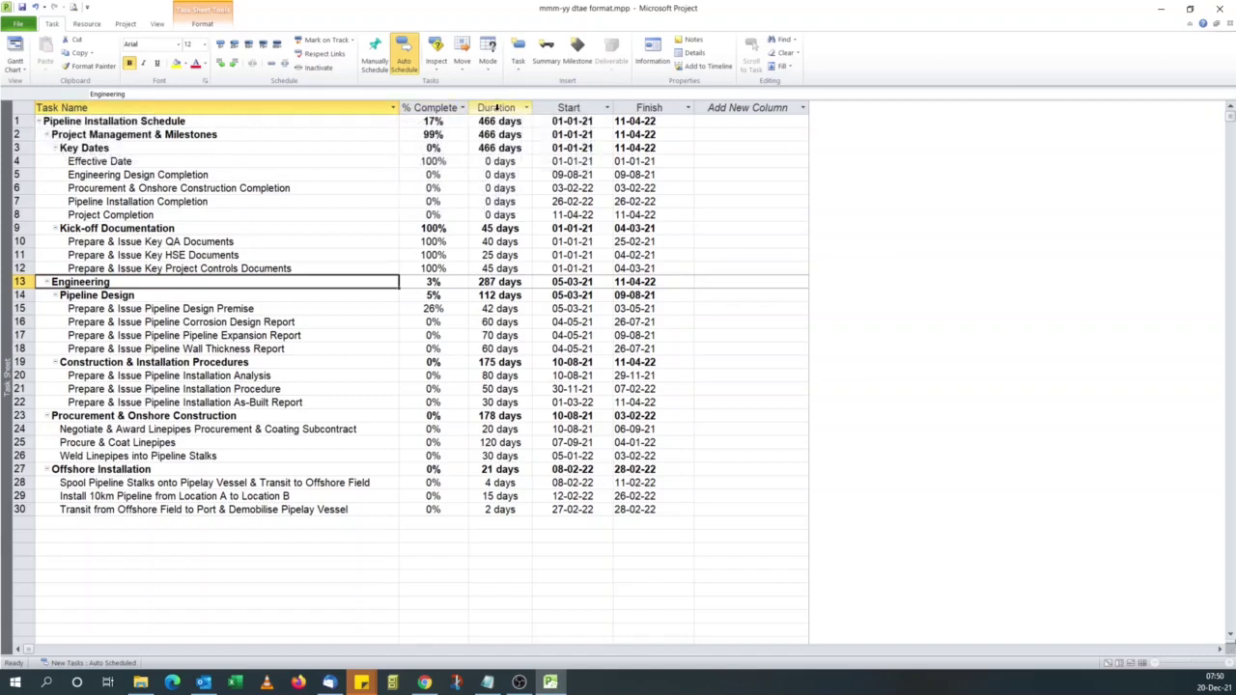
pyautogui.click(801, 109)
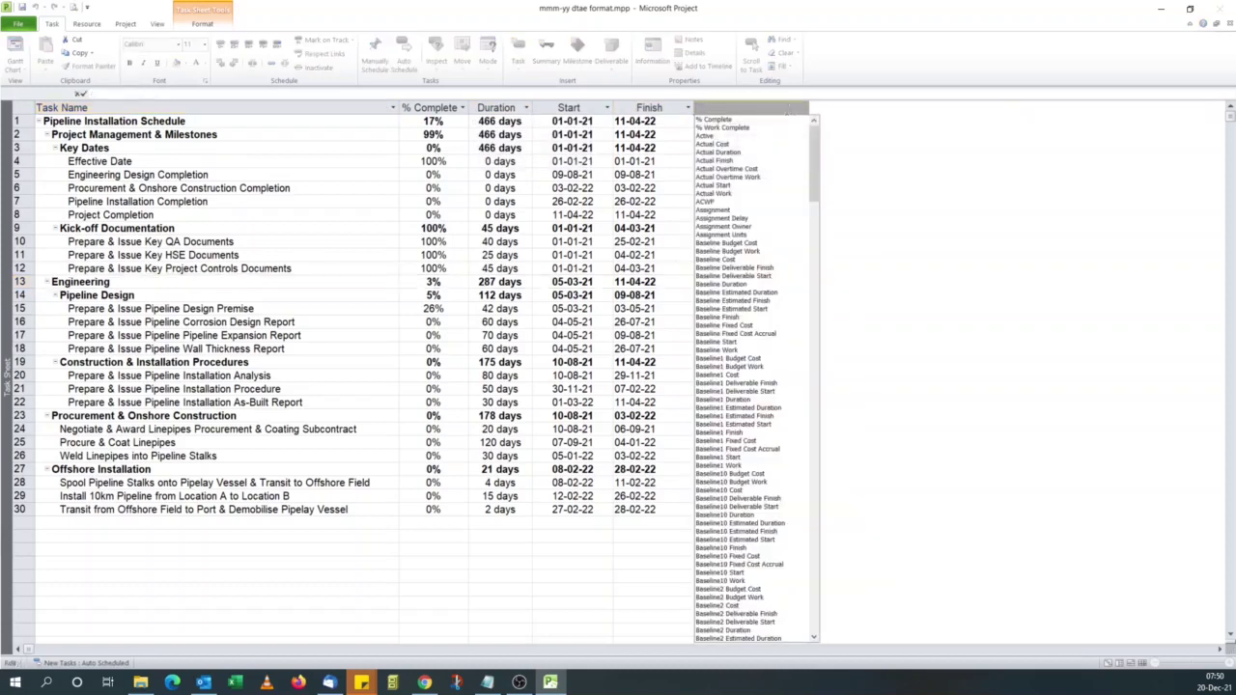
pyautogui.click(722, 14)
pyautogui.click(25, 69)
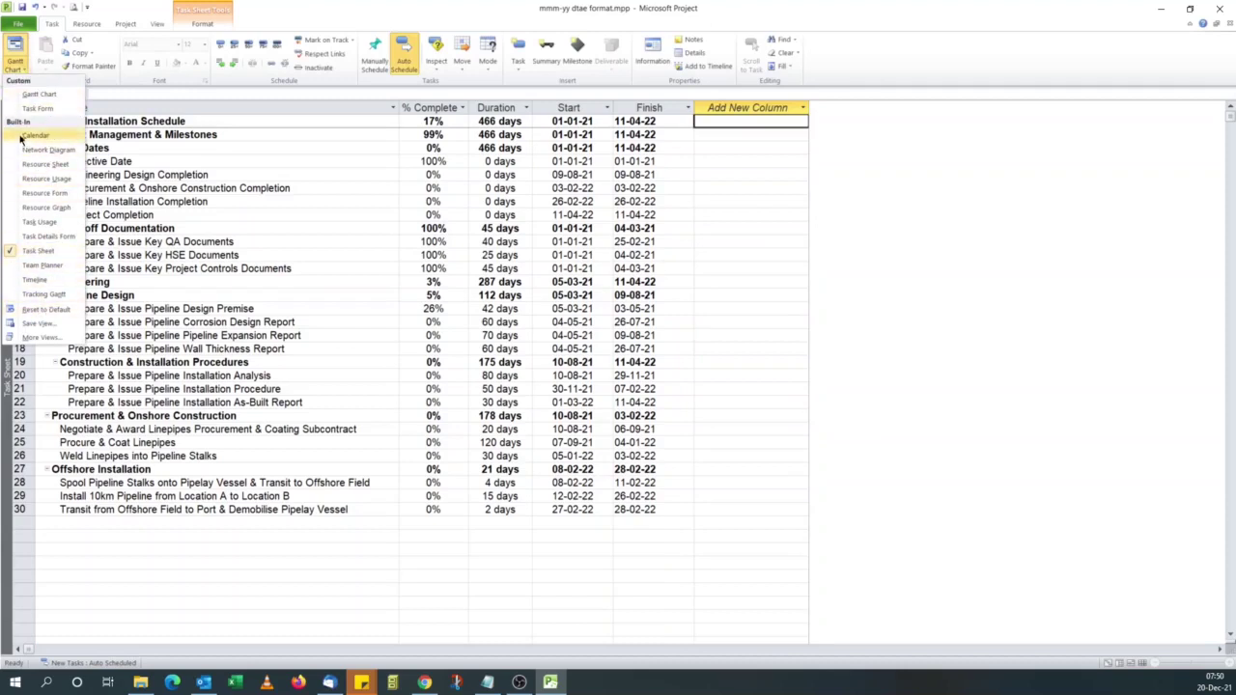
pyautogui.click(47, 340)
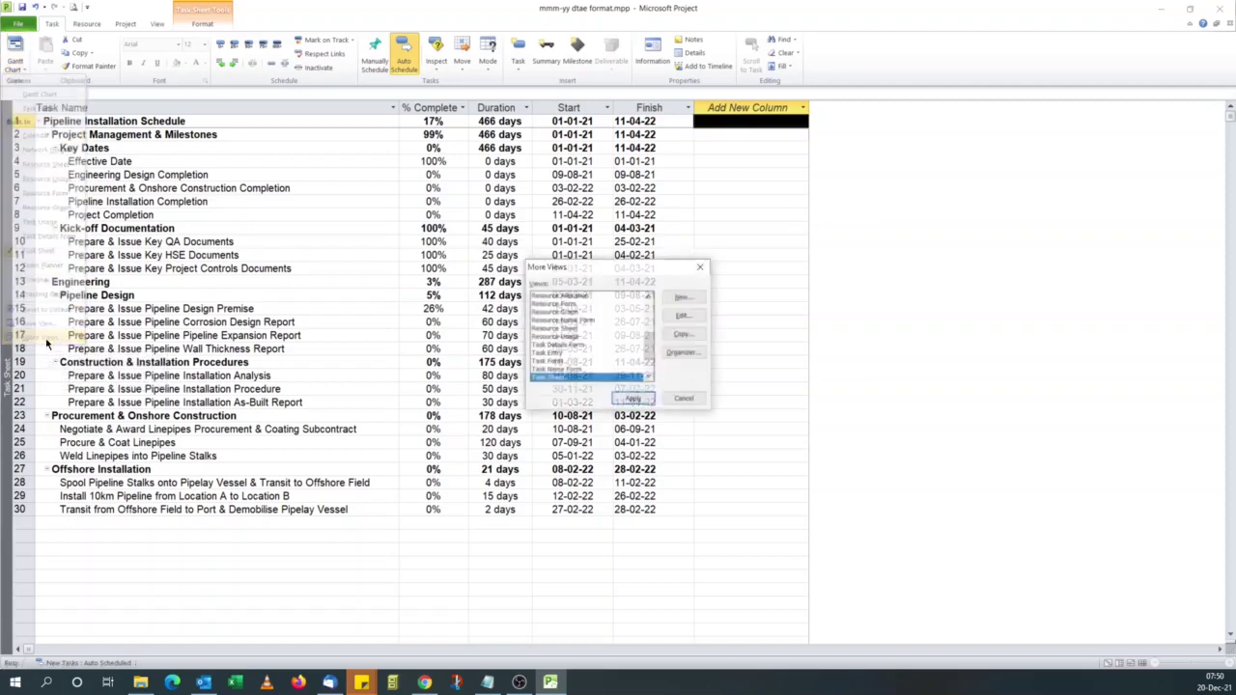
pyautogui.click(682, 335)
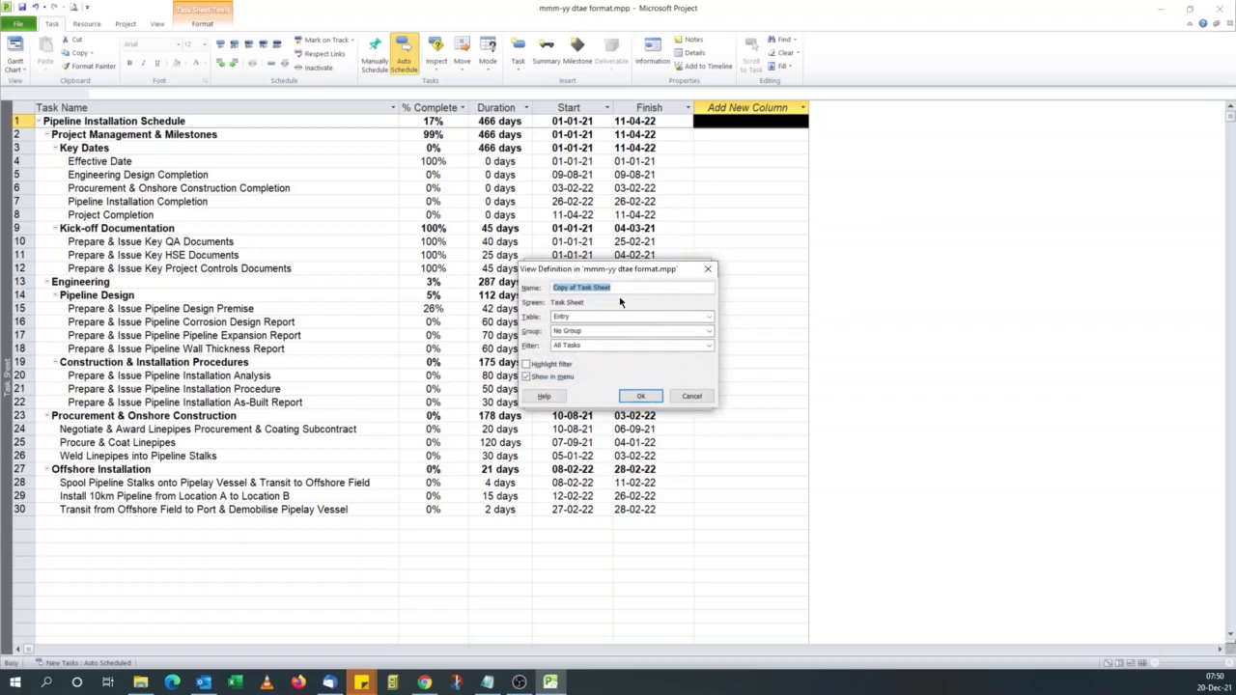
pyautogui.write('t')
pyautogui.click(641, 396)
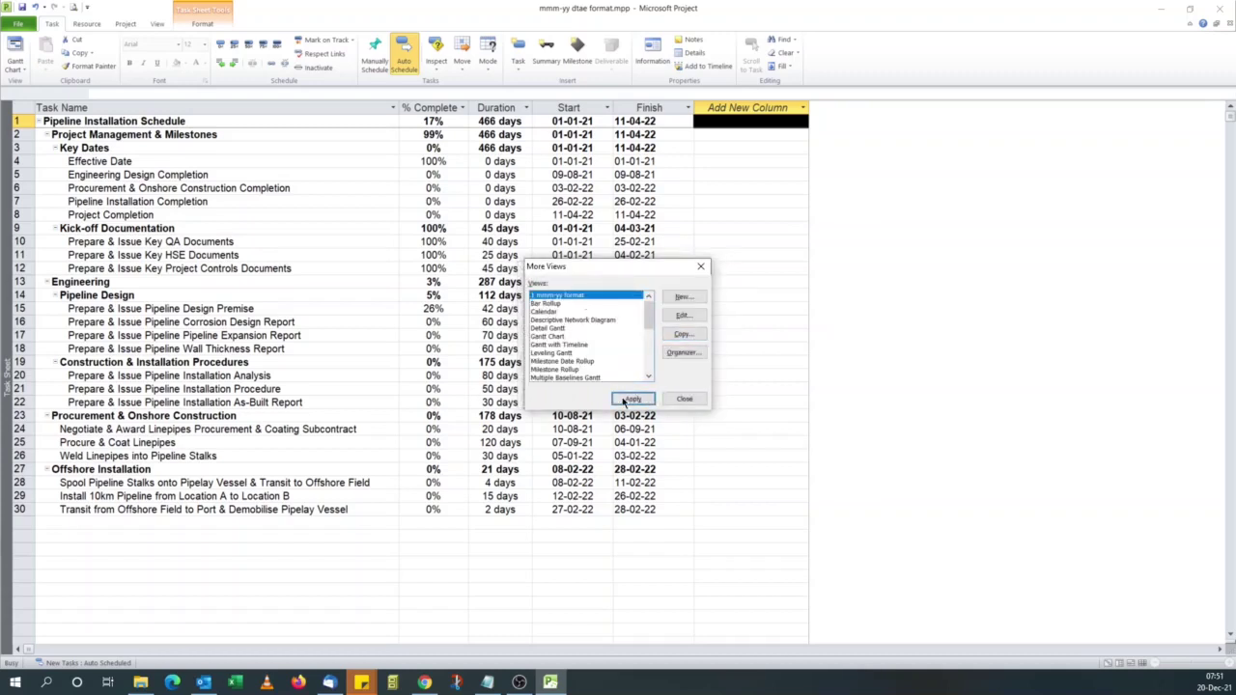
pyautogui.click(633, 400)
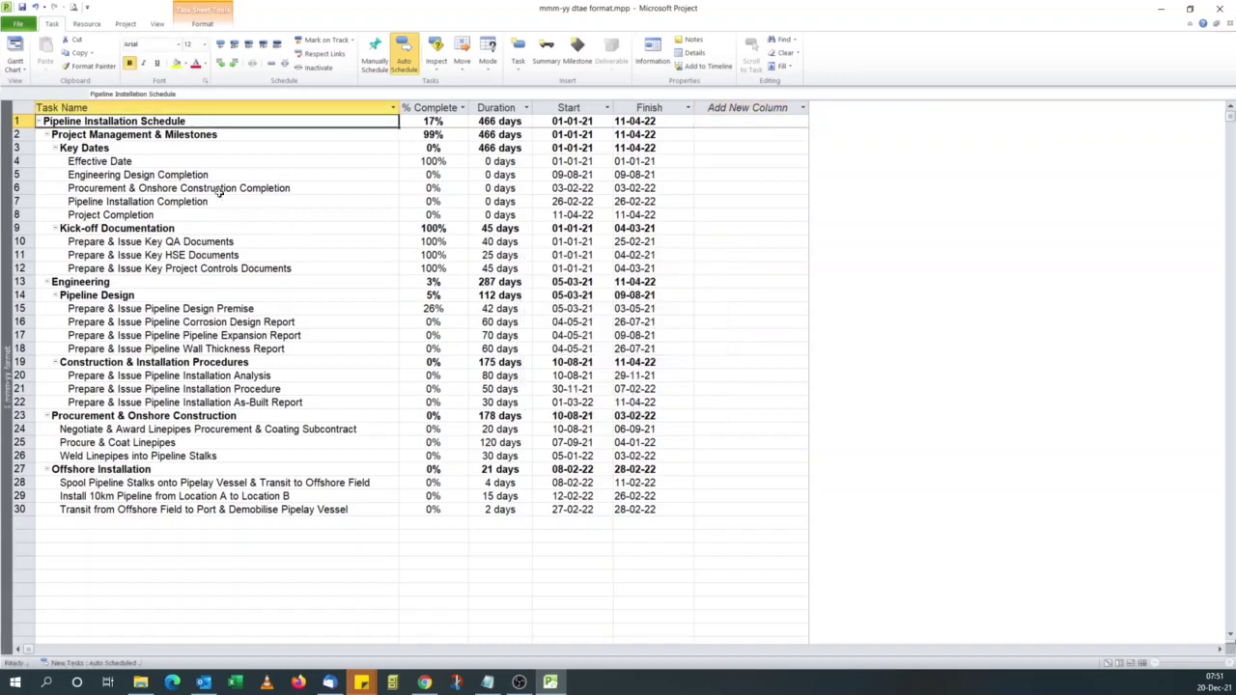
pyautogui.click(14, 67)
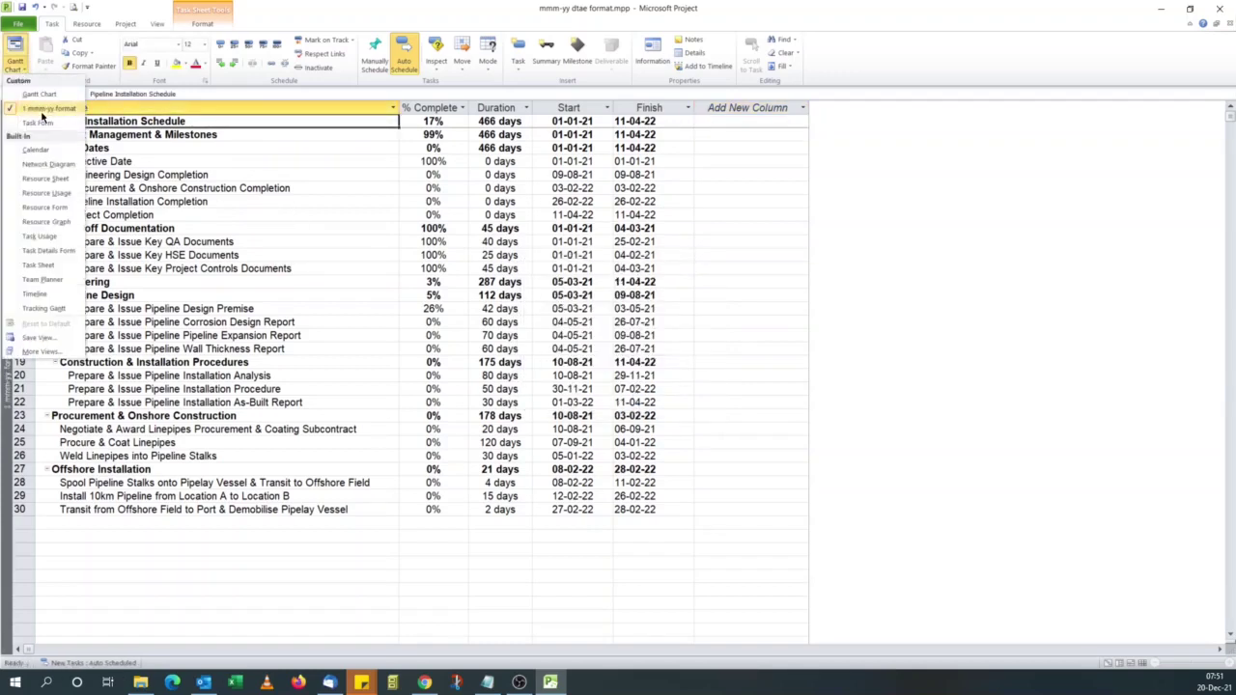
pyautogui.click(355, 269)
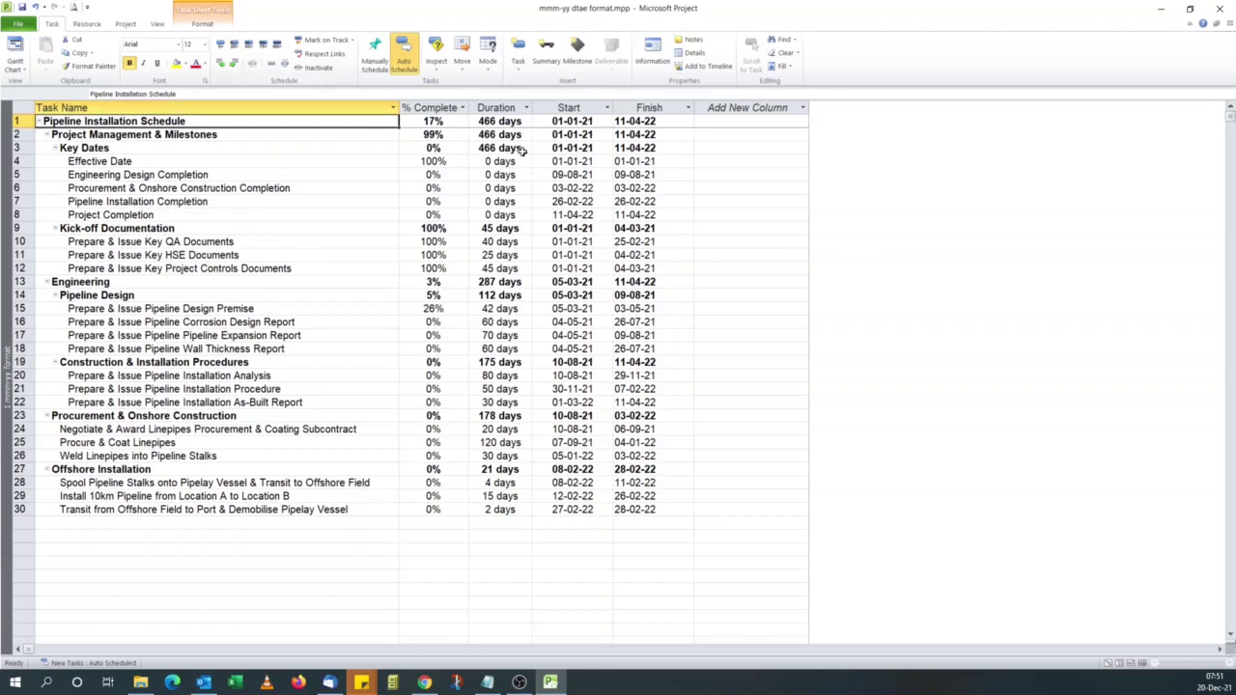
# - Copy the Entry table as '1 mmm-yy' with date format 28 Jan '09 and apply it
pyautogui.click(156, 24)
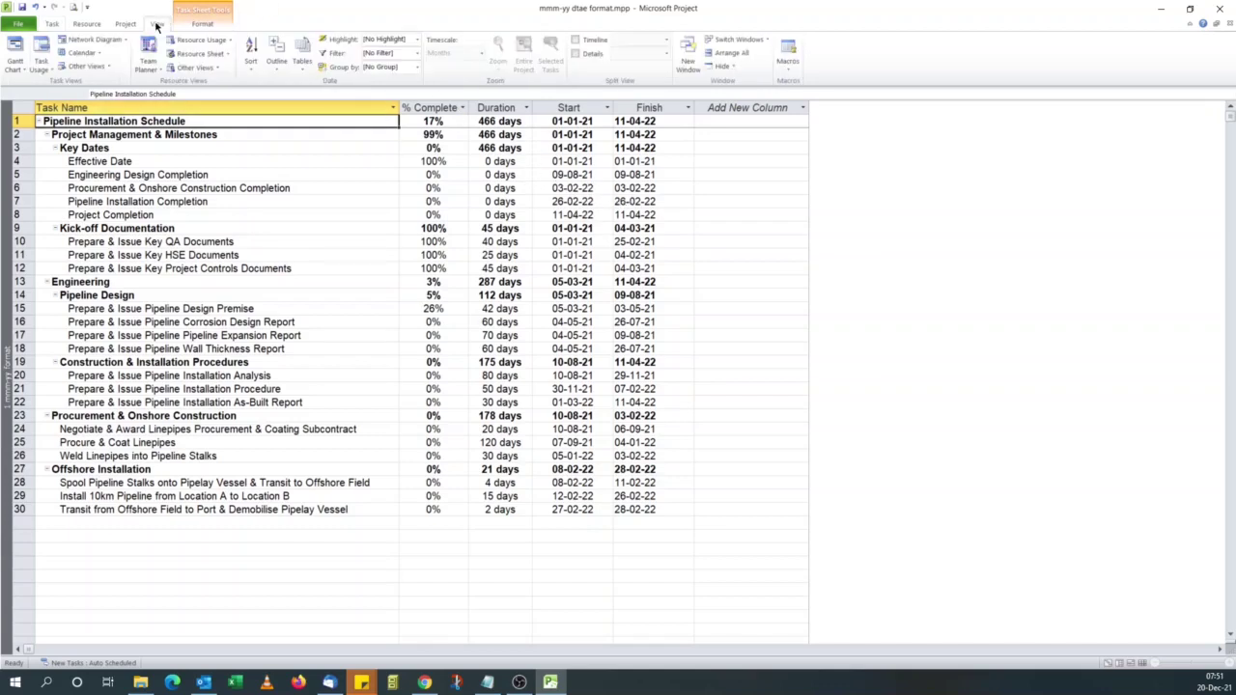
pyautogui.click(302, 62)
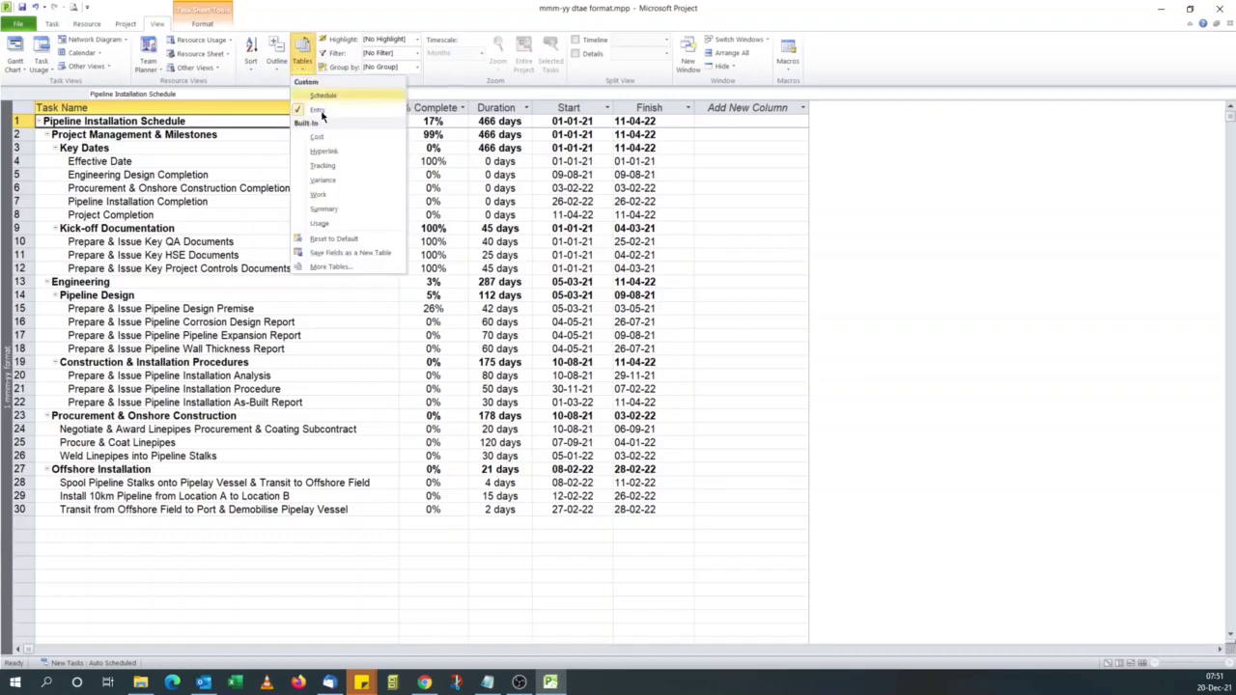
pyautogui.click(333, 269)
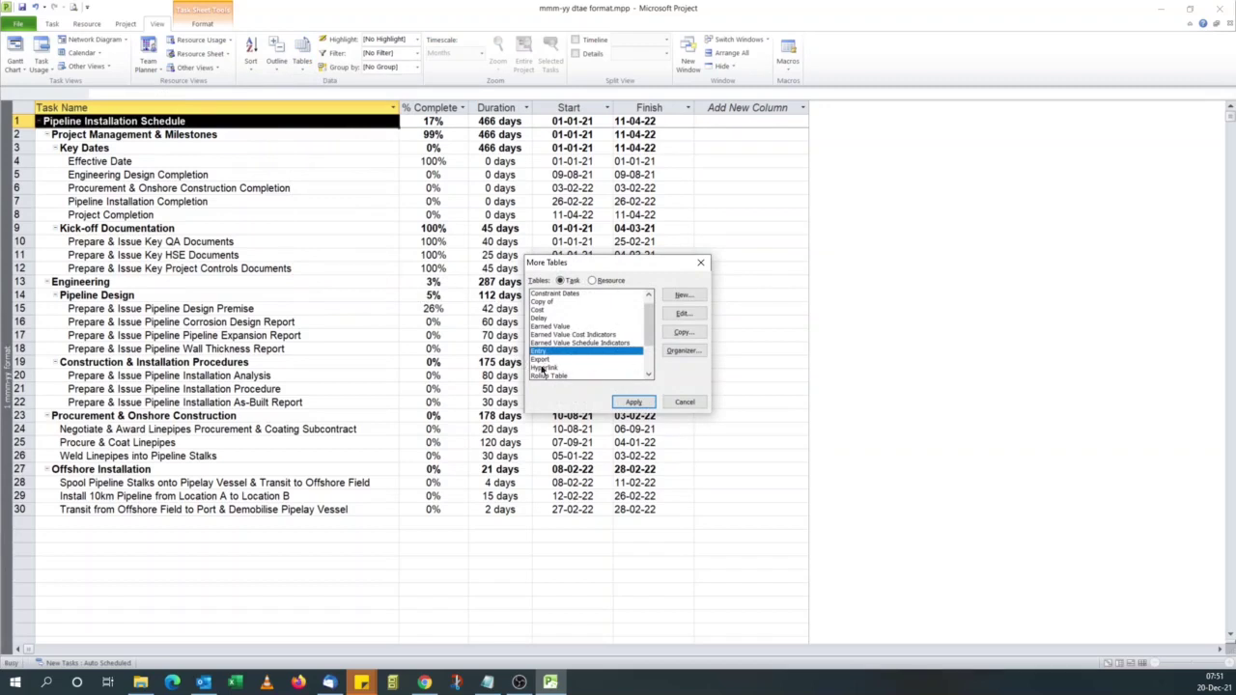
pyautogui.click(683, 333)
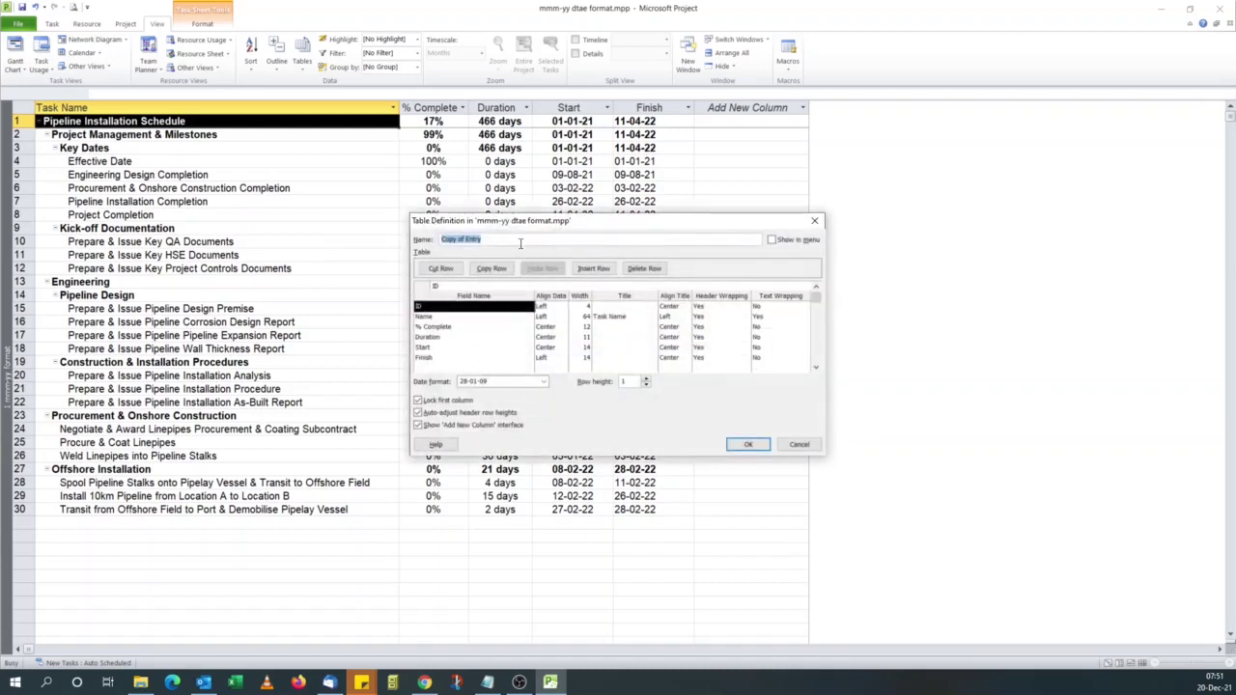
pyautogui.click(502, 238)
pyautogui.moveTo(502, 238); pyautogui.dragTo(394, 231)
pyautogui.write('I')
pyautogui.write(' mmm-yy')
pyautogui.click(541, 382)
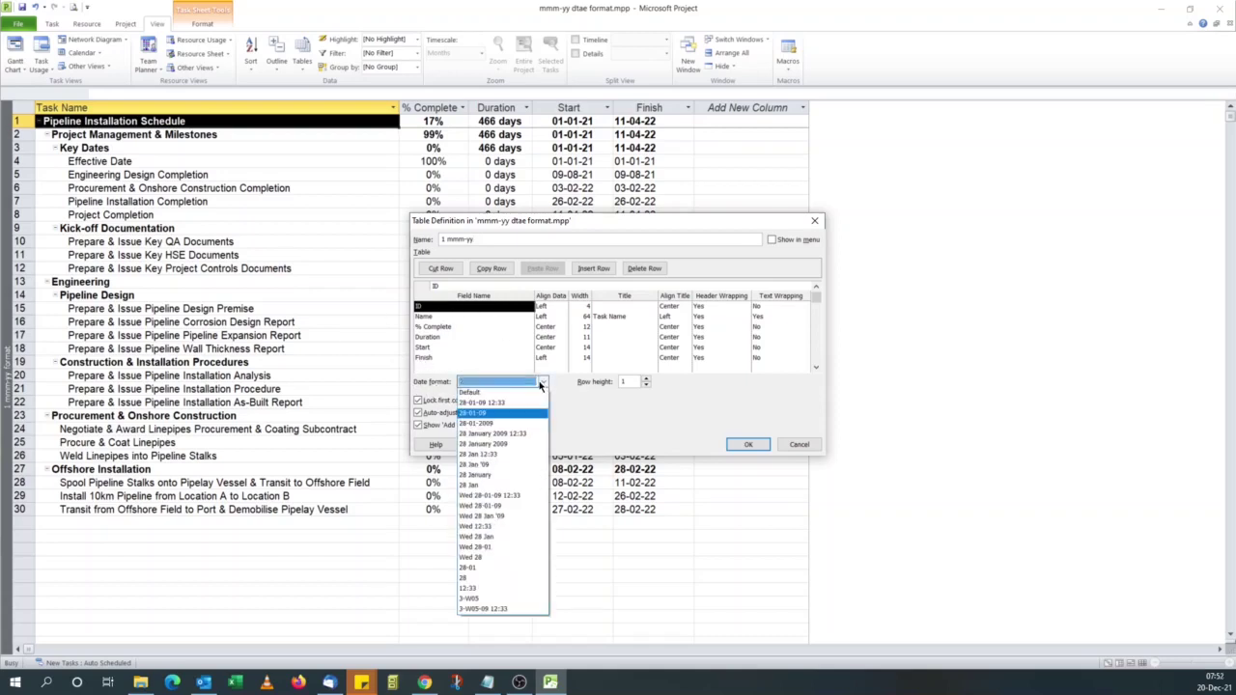
pyautogui.click(492, 466)
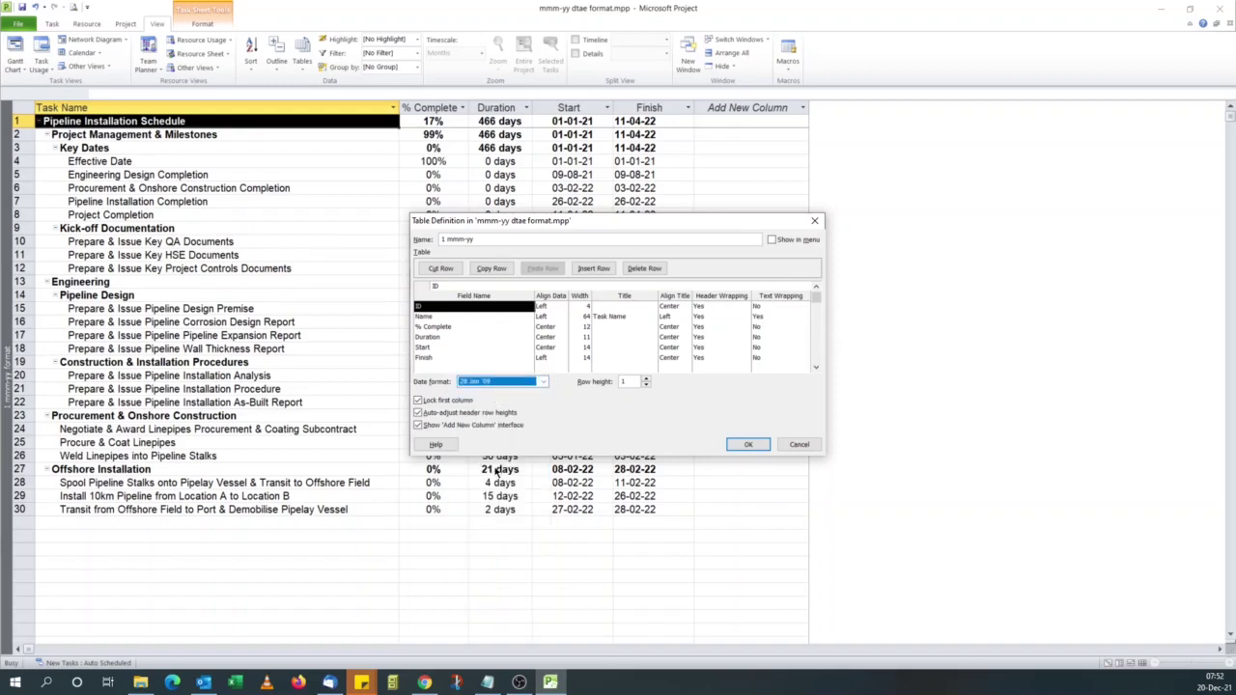
pyautogui.click(743, 445)
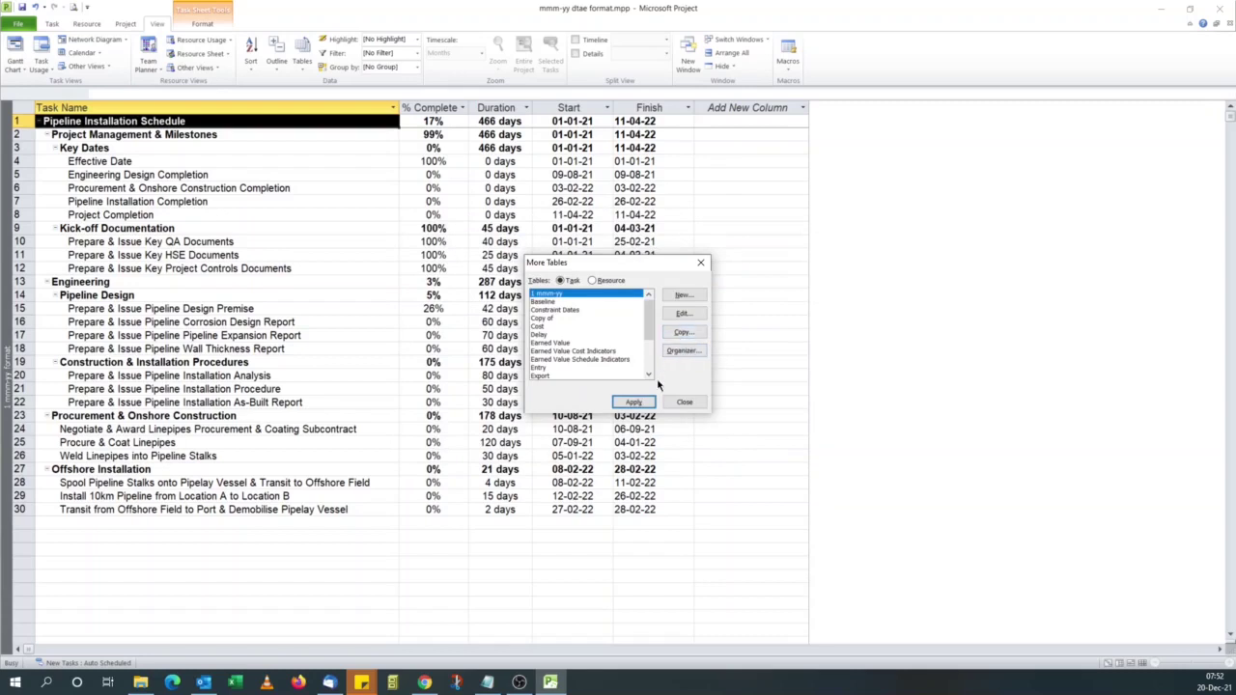
pyautogui.click(634, 402)
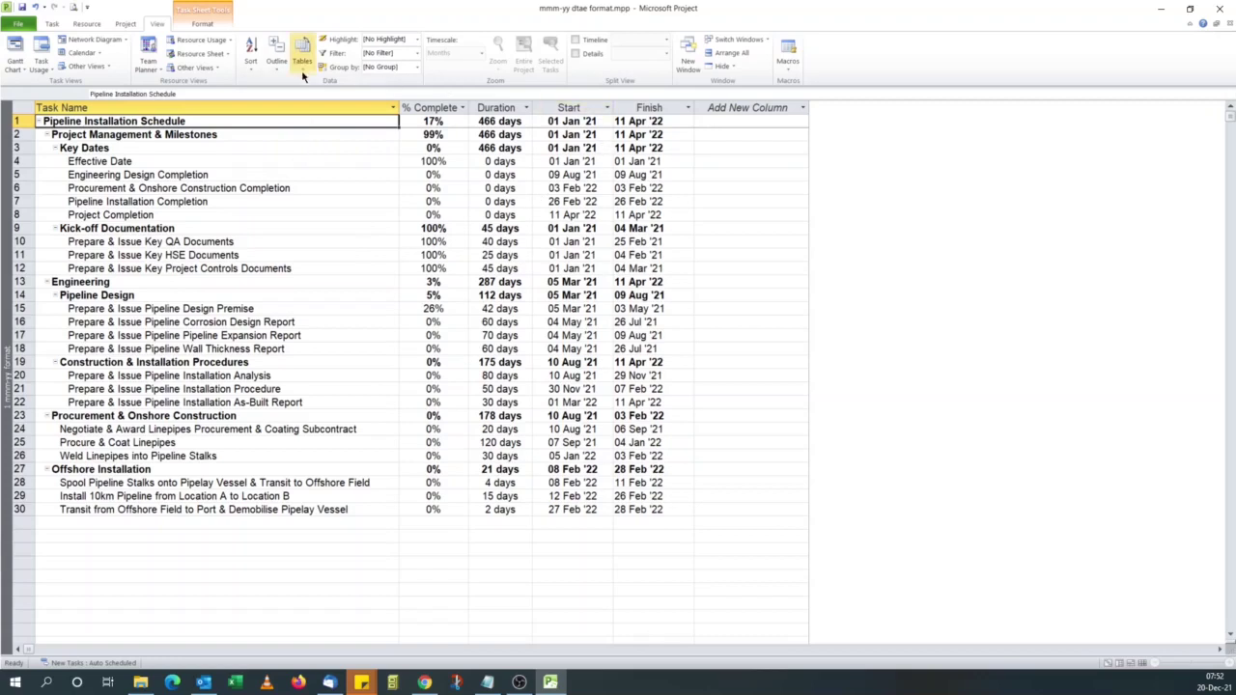
pyautogui.click(14, 68)
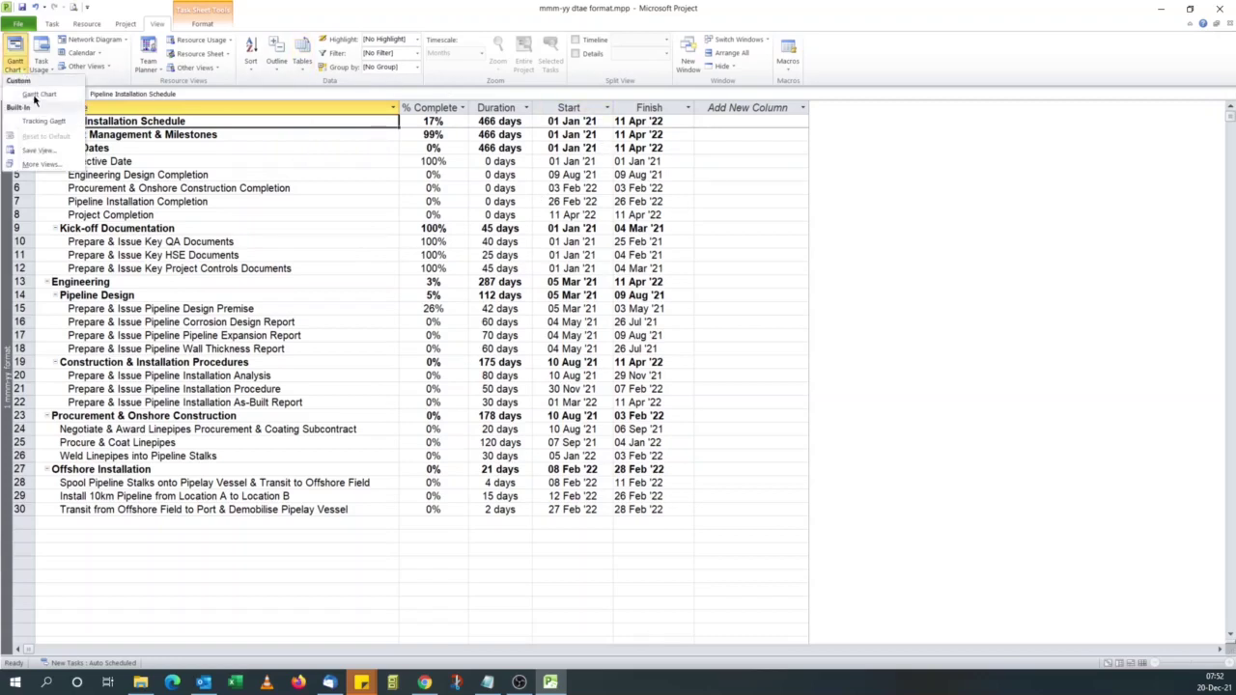
pyautogui.click(50, 175)
pyautogui.click(58, 174)
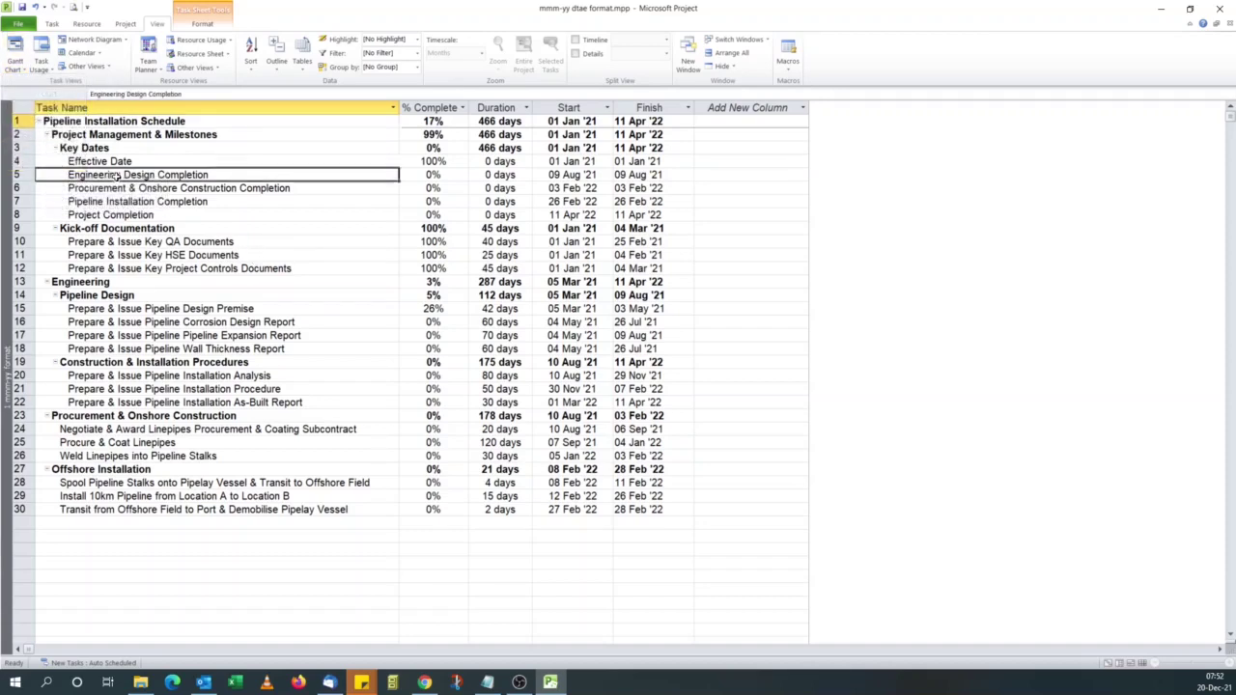
pyautogui.click(53, 24)
pyautogui.click(21, 63)
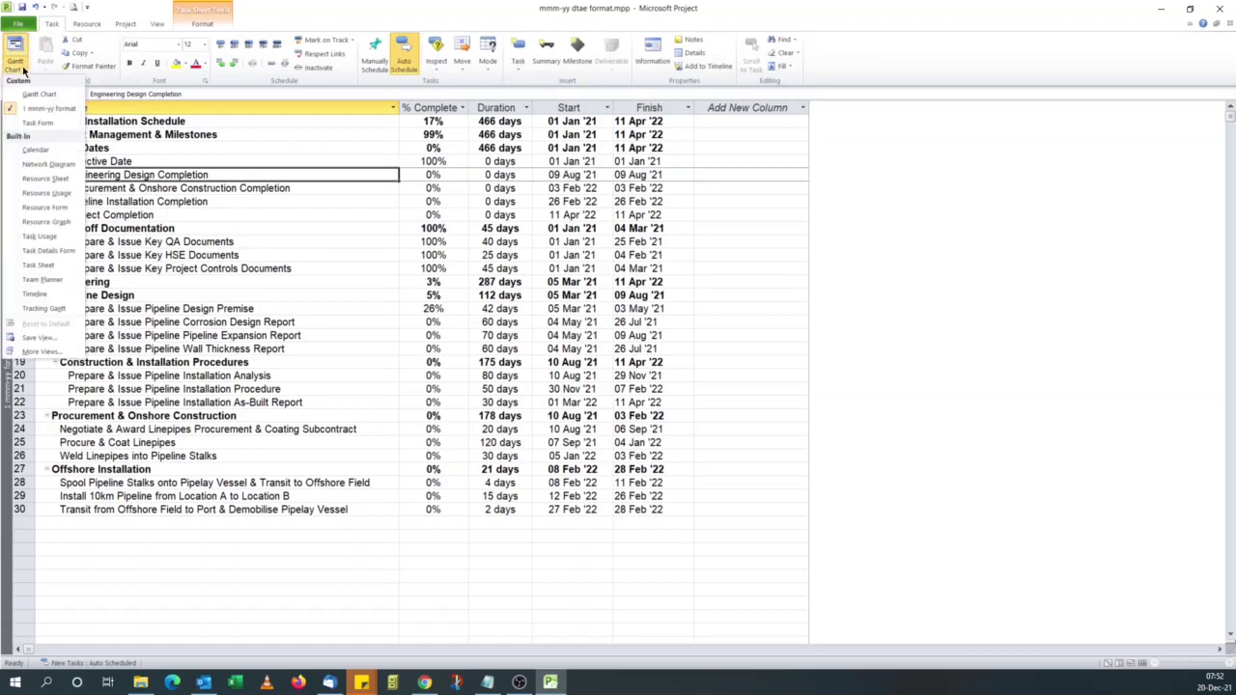
pyautogui.click(41, 351)
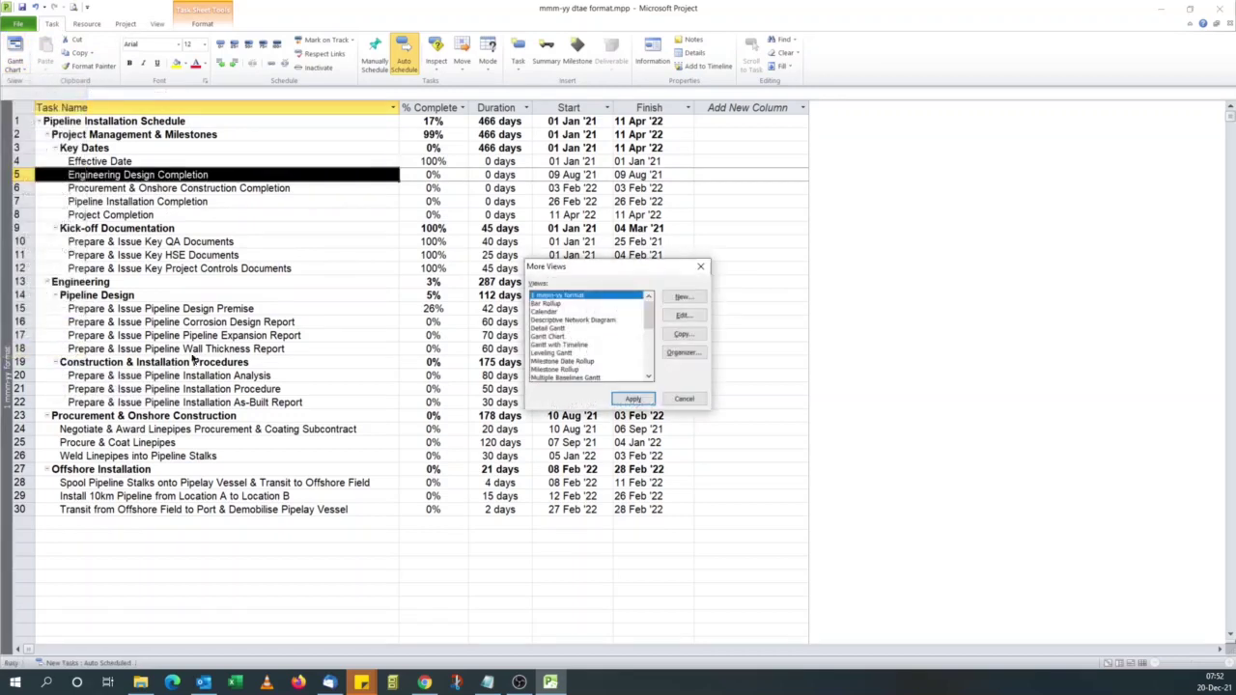
pyautogui.click(681, 316)
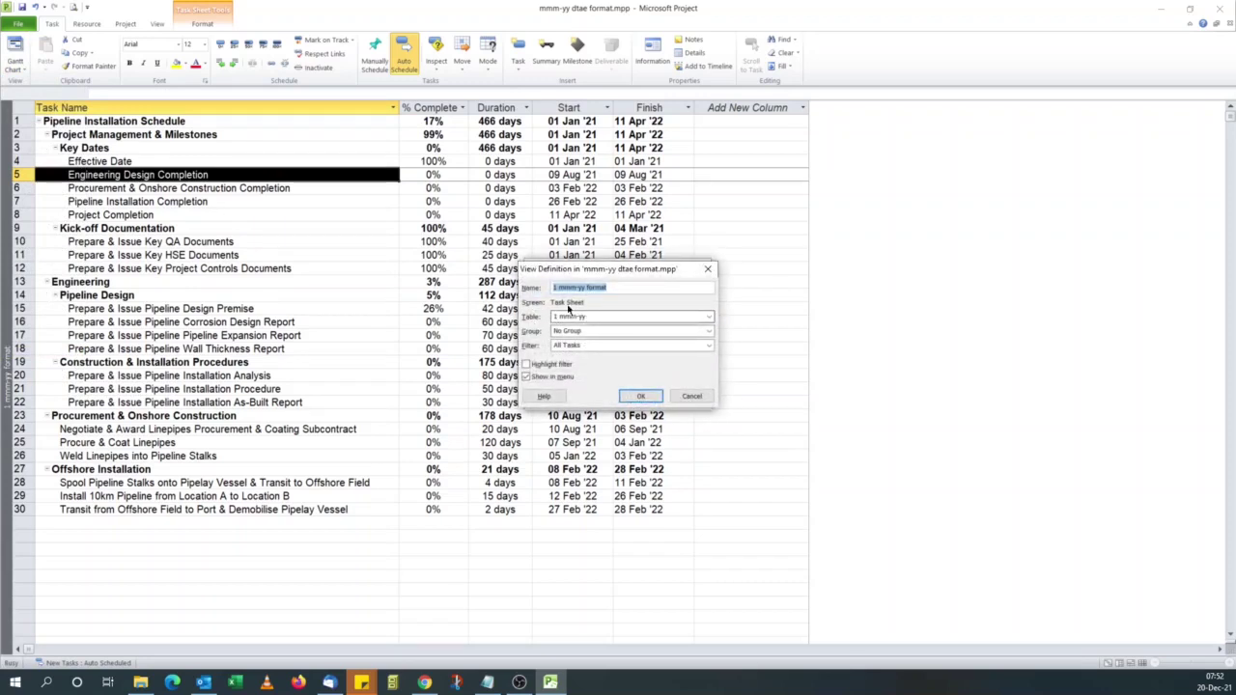
pyautogui.click(640, 397)
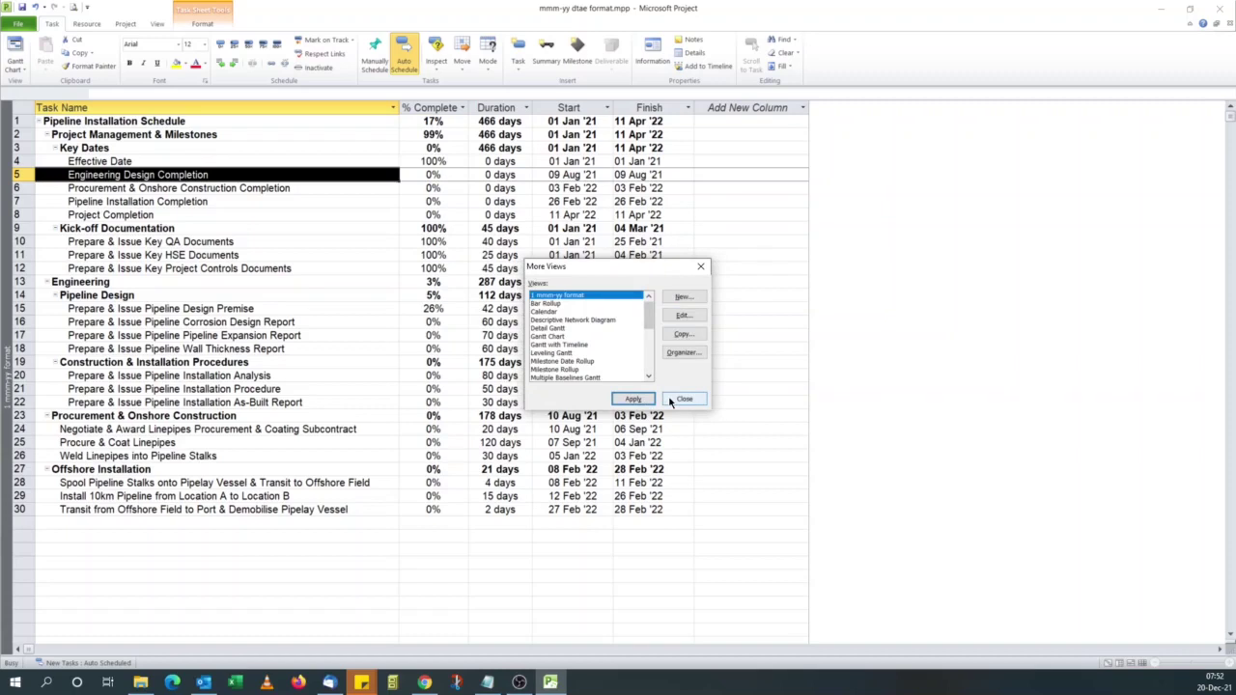
# - Add a Text29 column after Finish and begin adding a Text30 column
pyautogui.click(673, 400)
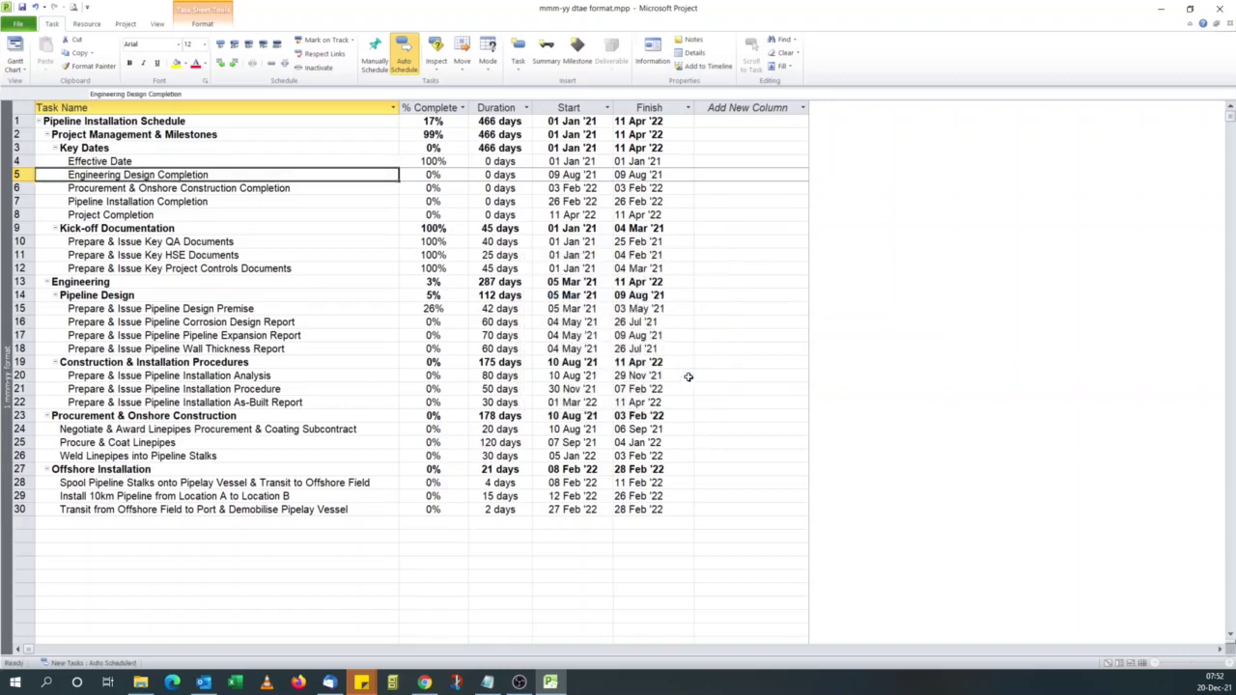
pyautogui.click(801, 109)
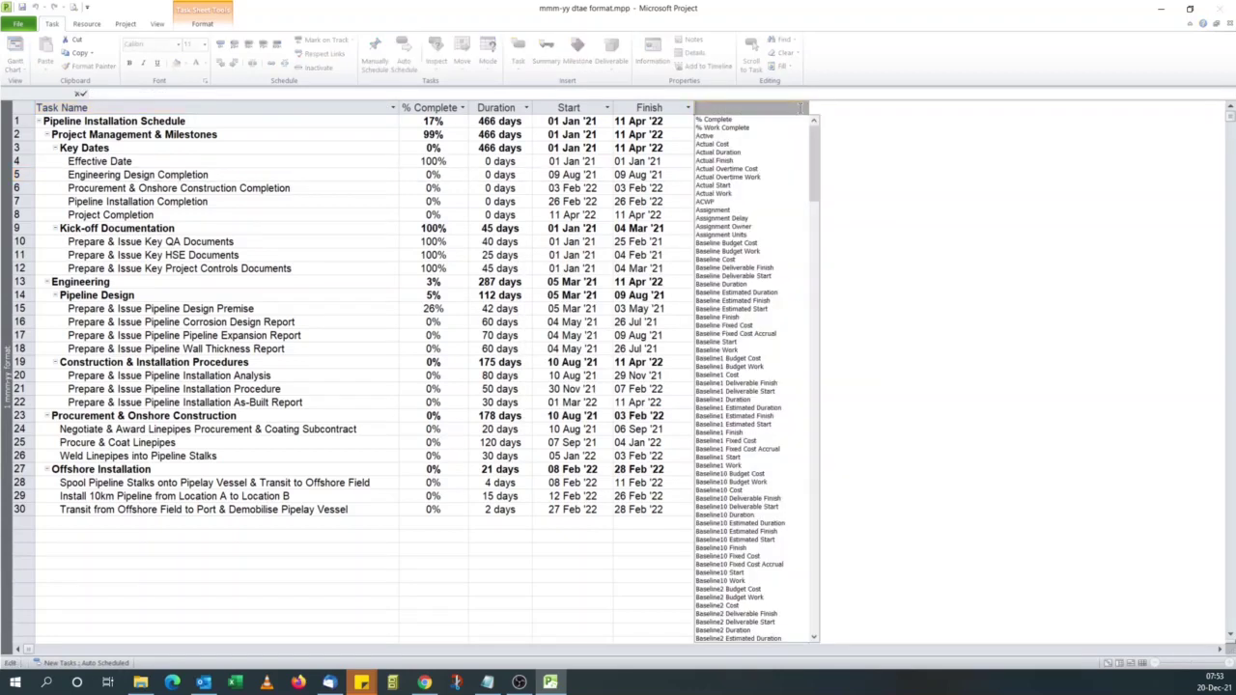
pyautogui.write('text1')
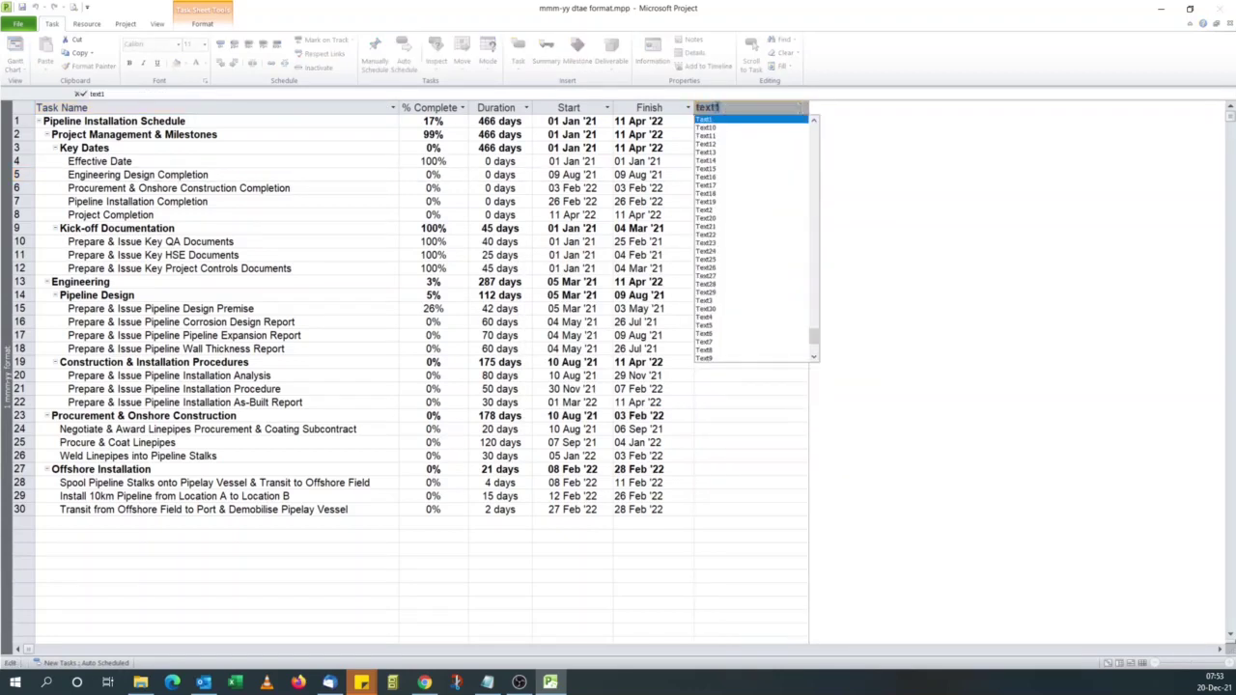
pyautogui.press('BackSpace')
pyautogui.write('29')
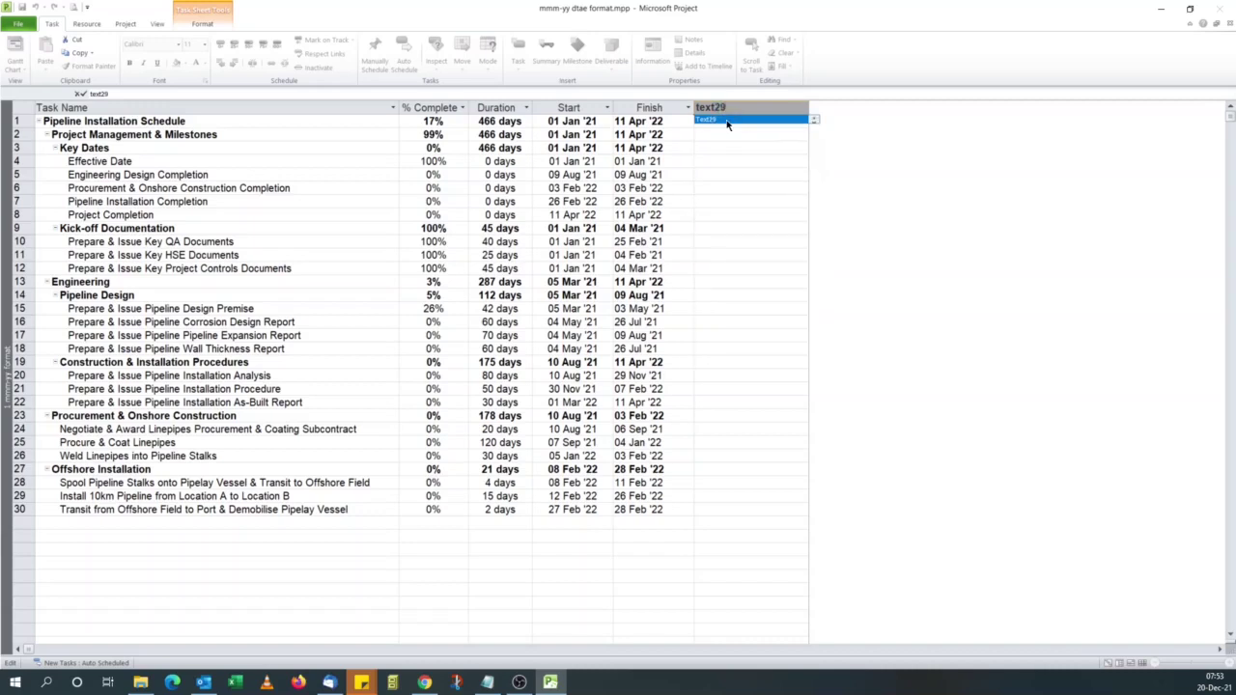
pyautogui.click(727, 120)
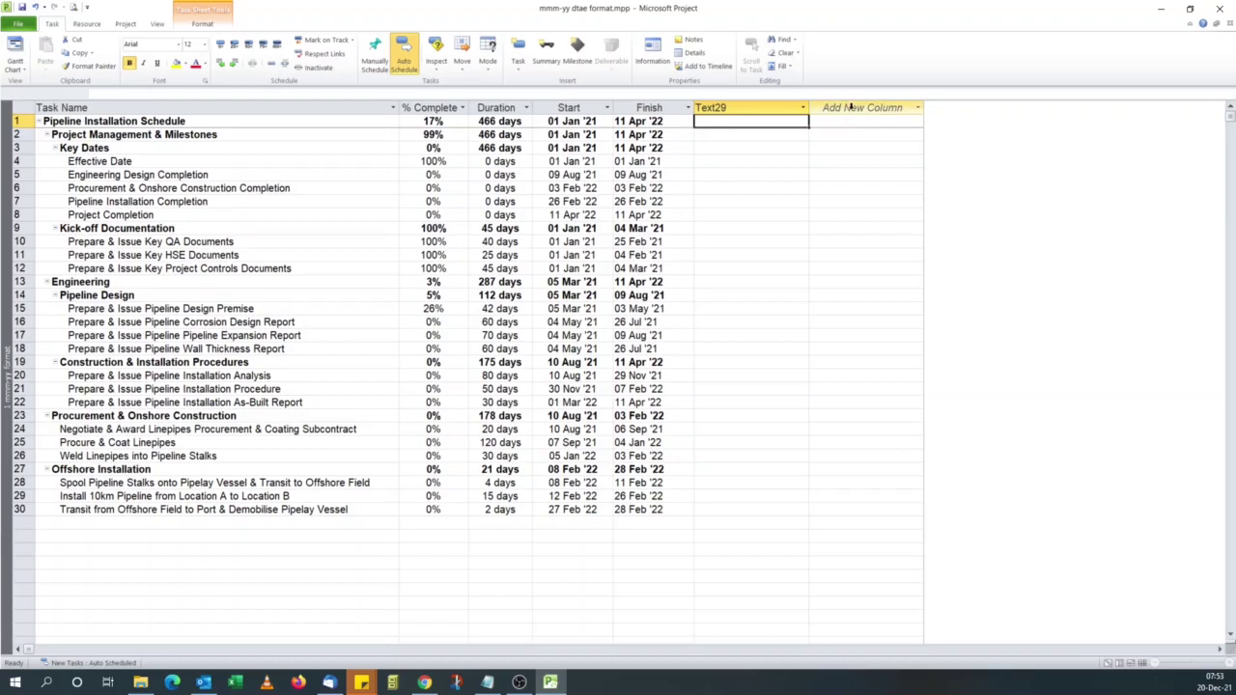
pyautogui.click(917, 109)
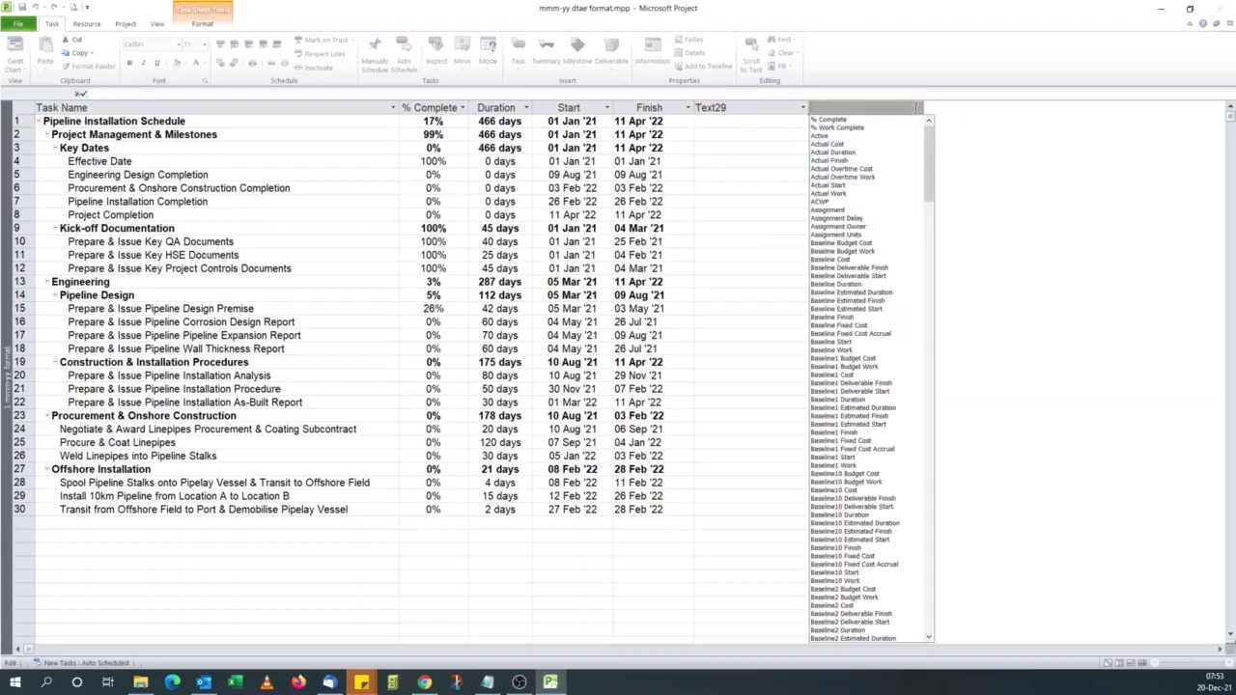
pyautogui.write('text30')
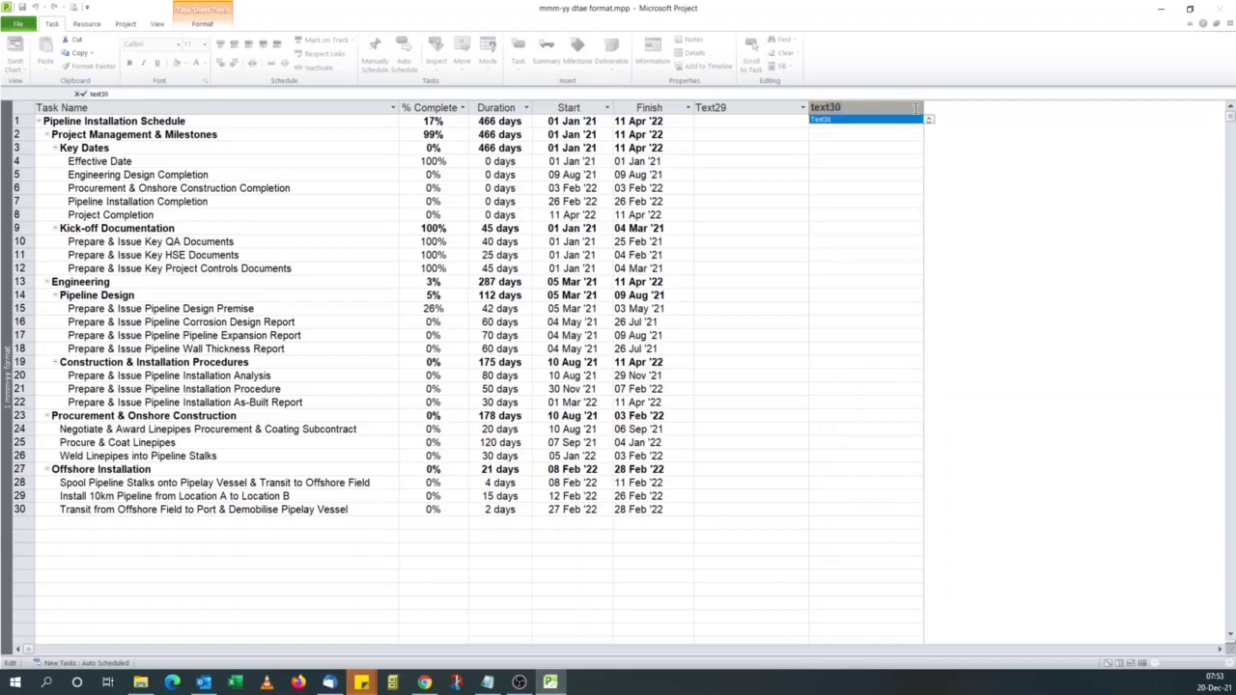
# - Add the Text30 column, then start renaming Text29 in Custom Fields
pyautogui.click(850, 121)
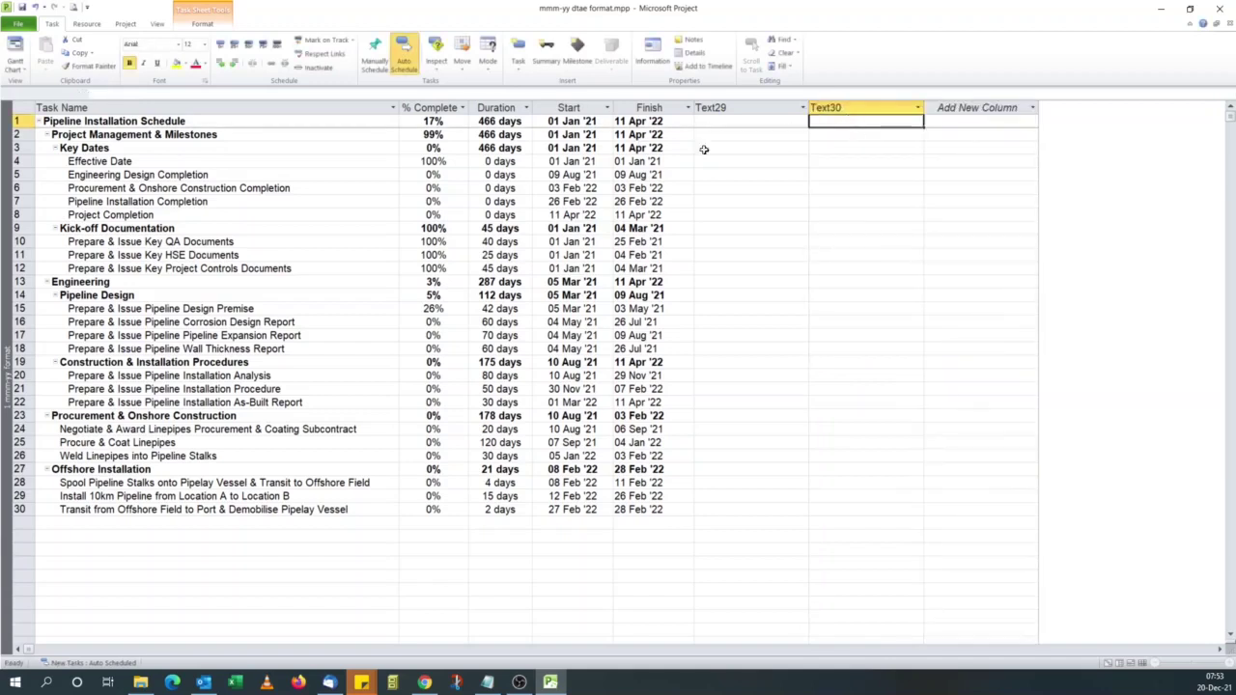
pyautogui.click(201, 27)
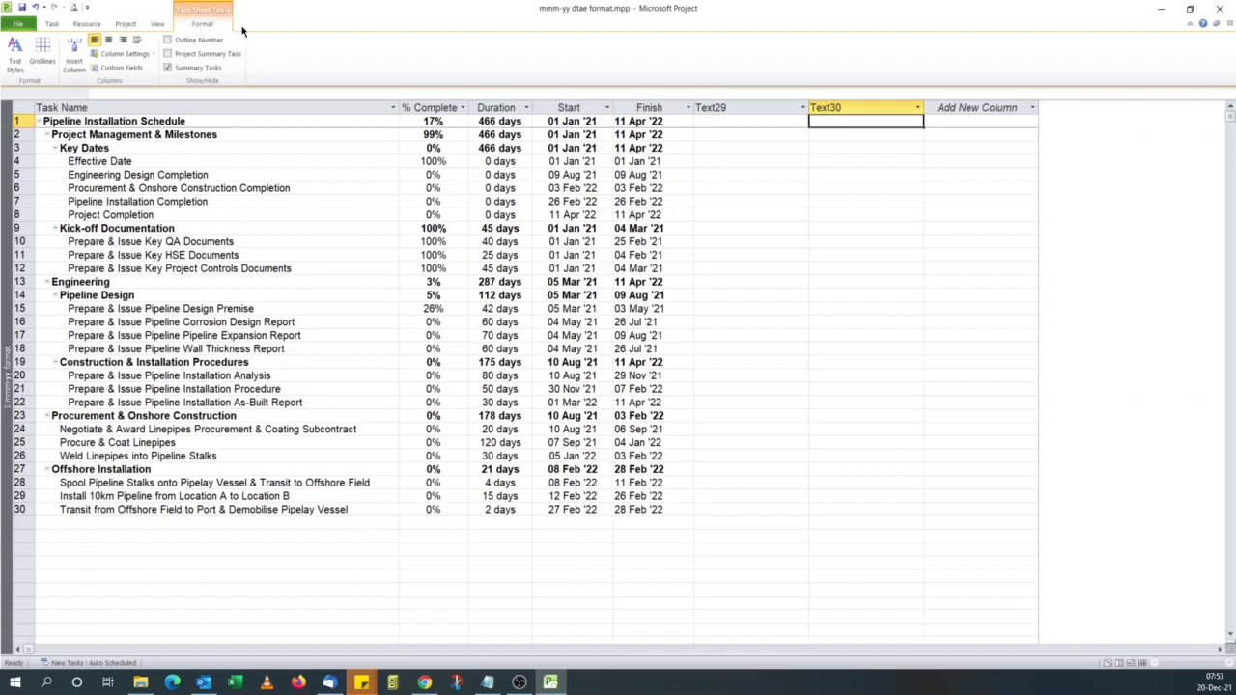
pyautogui.click(766, 124)
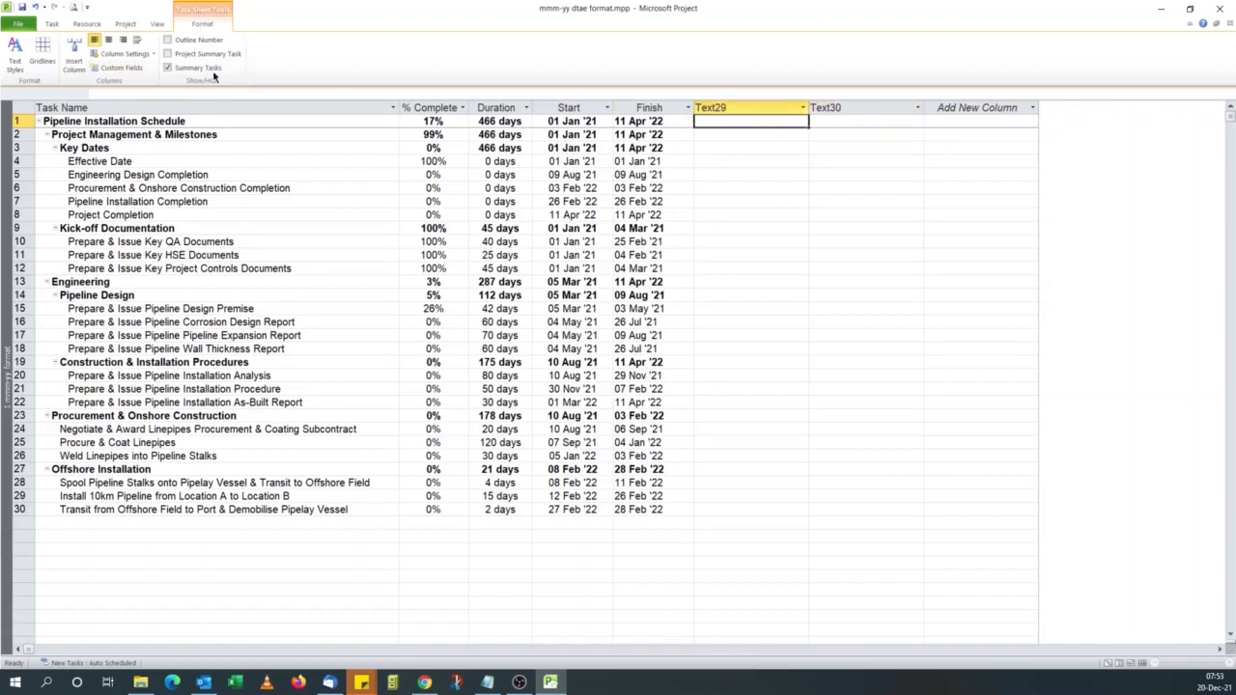
pyautogui.click(129, 69)
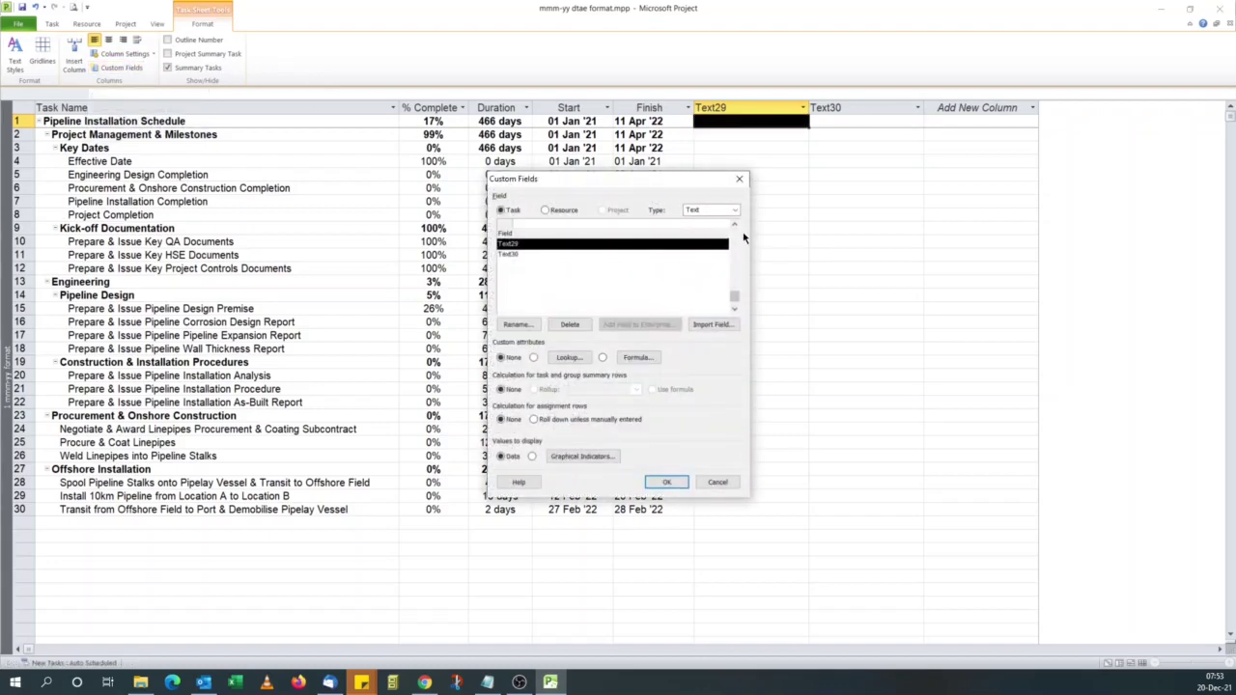
pyautogui.click(517, 325)
# - Rename custom fields Text29 to 'Start Month' and Text30 to 'Finish Month'
pyautogui.write('Start Month')
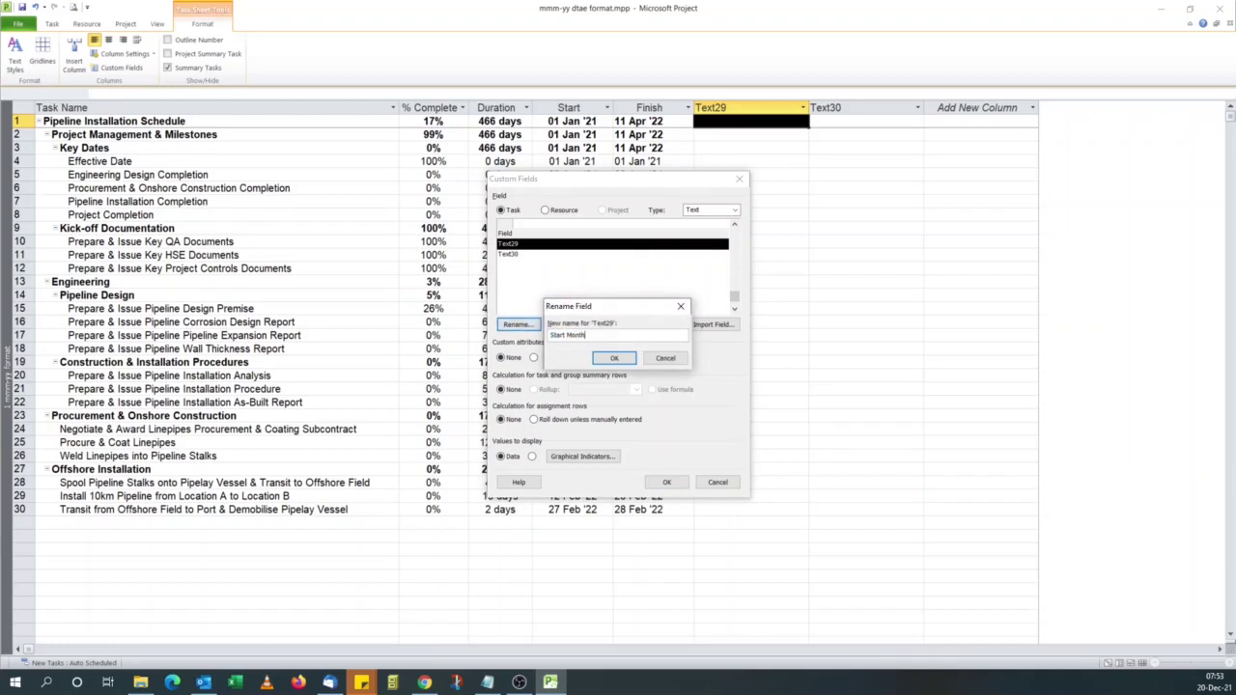
pyautogui.click(610, 359)
pyautogui.click(516, 253)
pyautogui.click(522, 326)
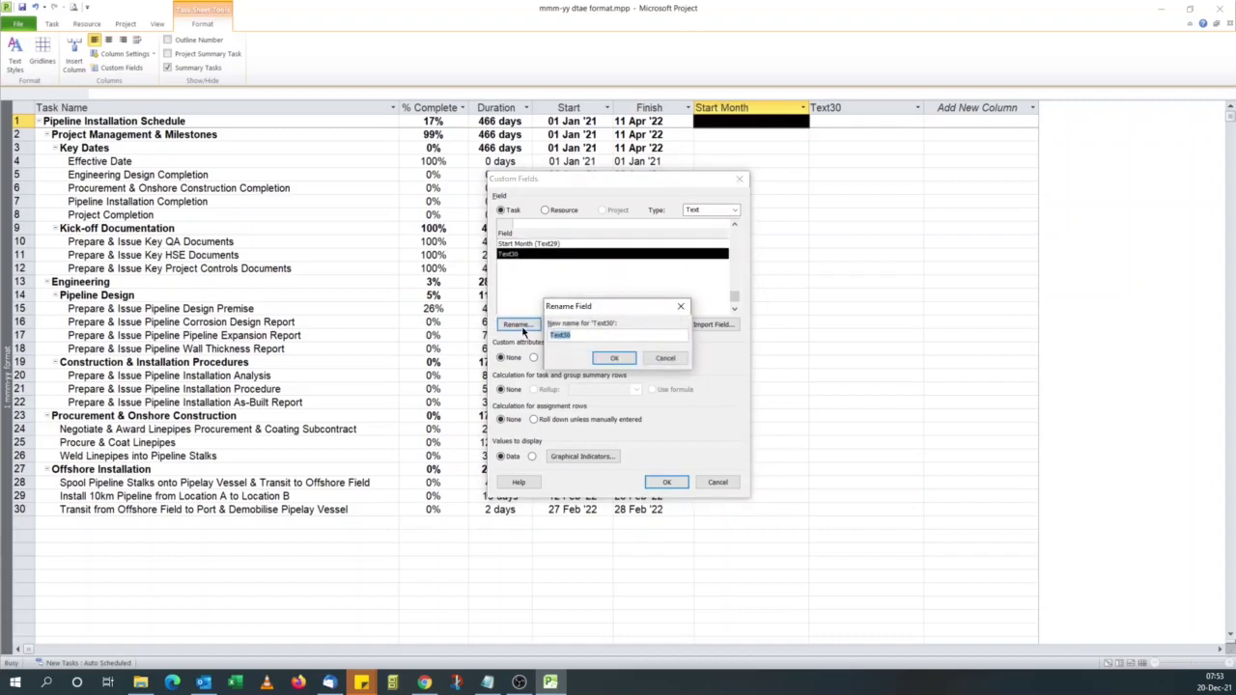
pyautogui.write('Finish Month')
pyautogui.click(615, 358)
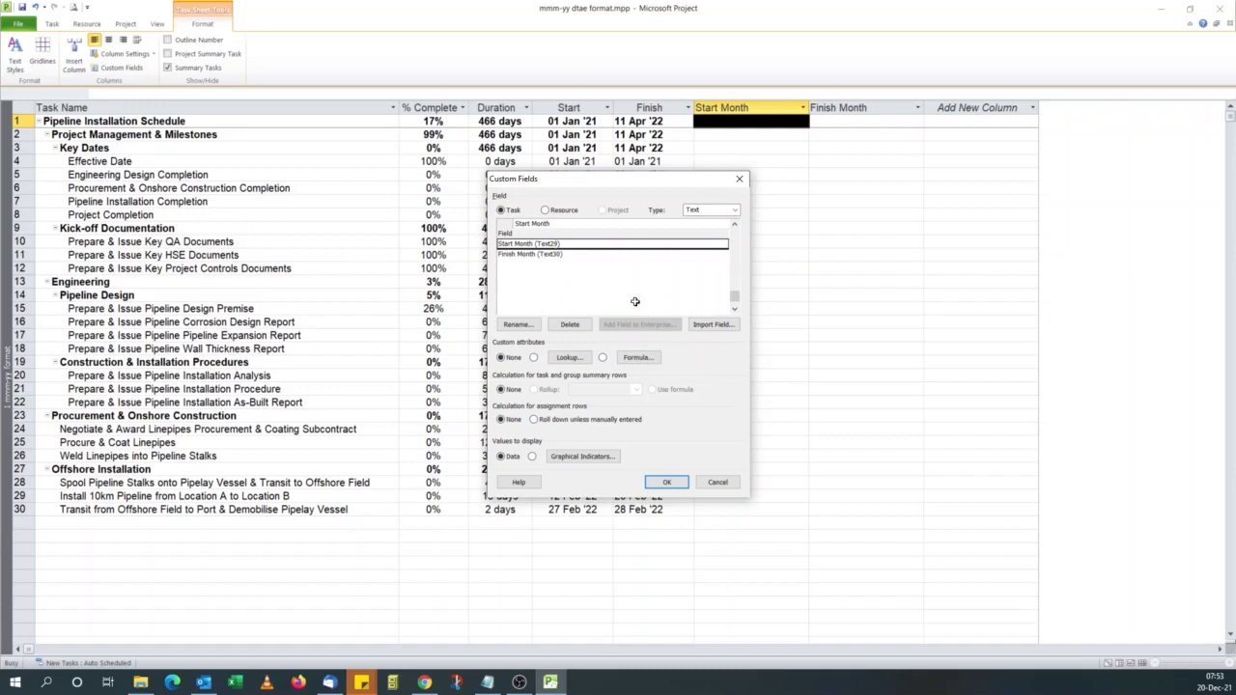
# - Bring up the Formula dialog for the Start Month custom field
pyautogui.click(636, 358)
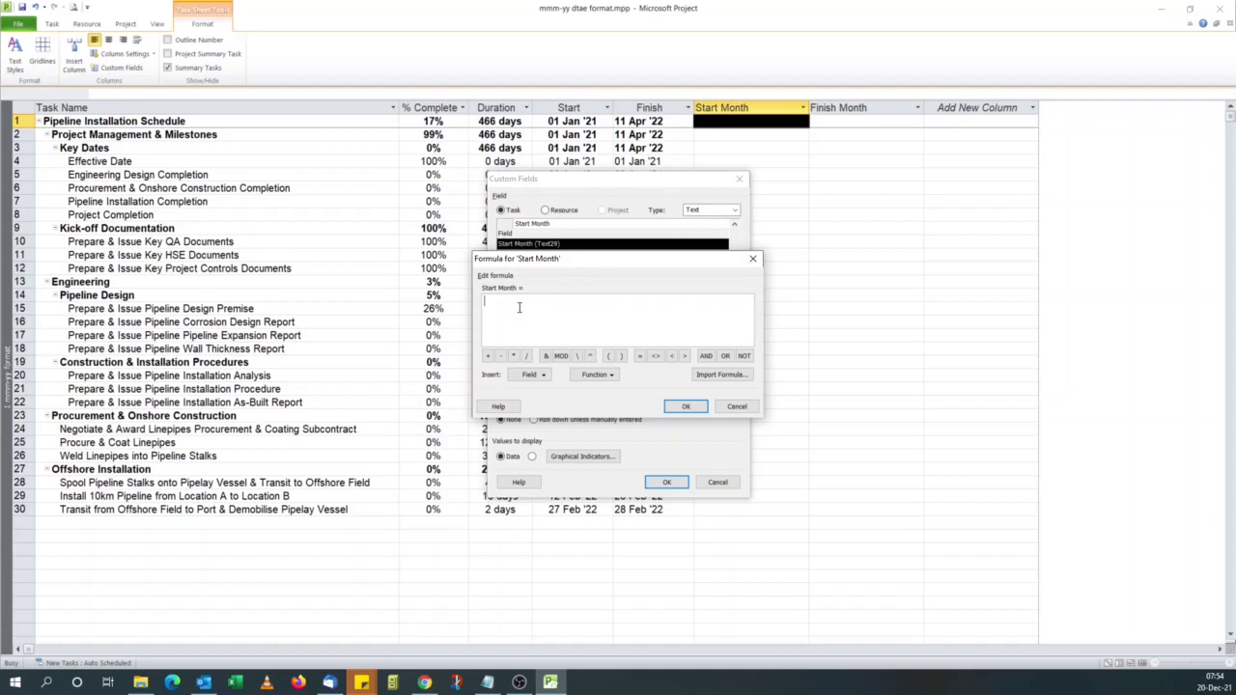
# - Give Start Month the formula Left([Start], 3) and apply it to the column
pyautogui.click(595, 375)
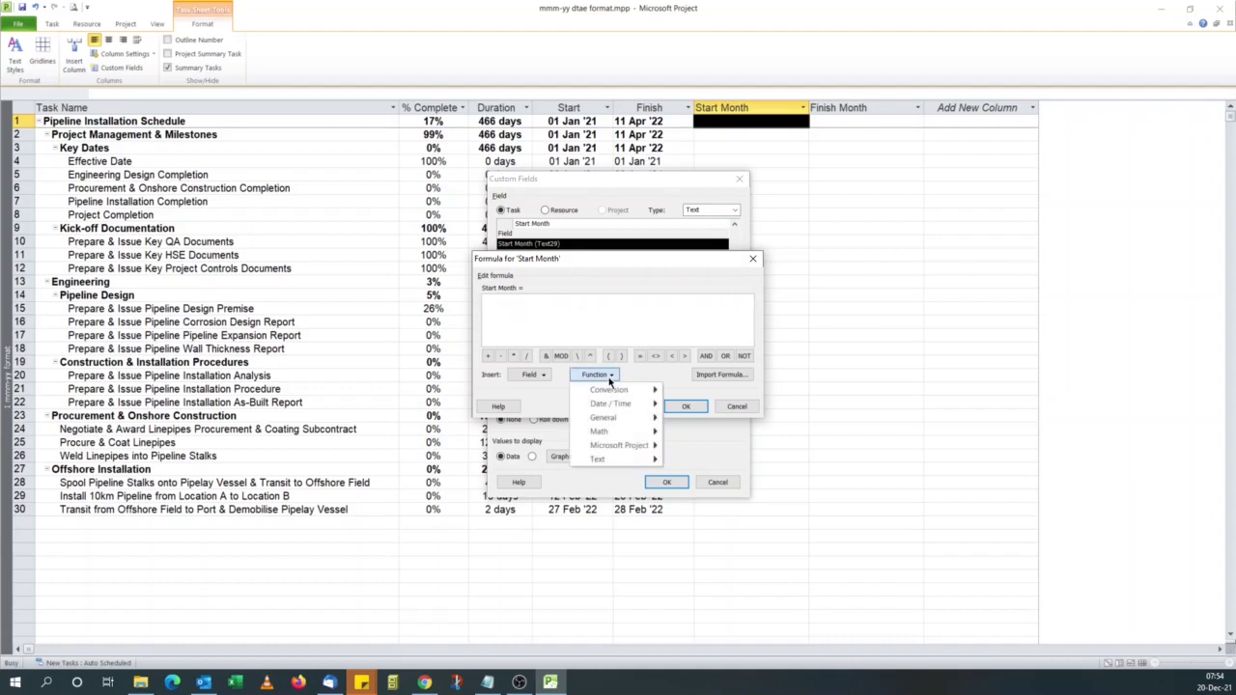
pyautogui.moveTo(636, 462)
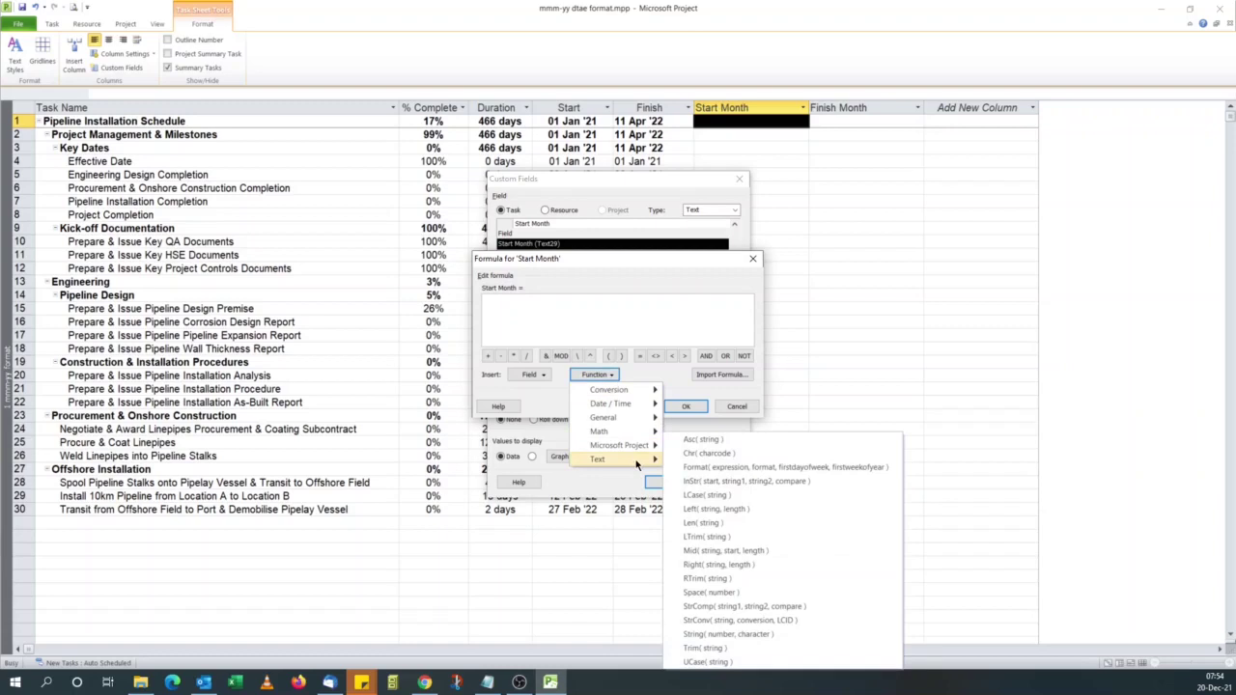
pyautogui.click(708, 510)
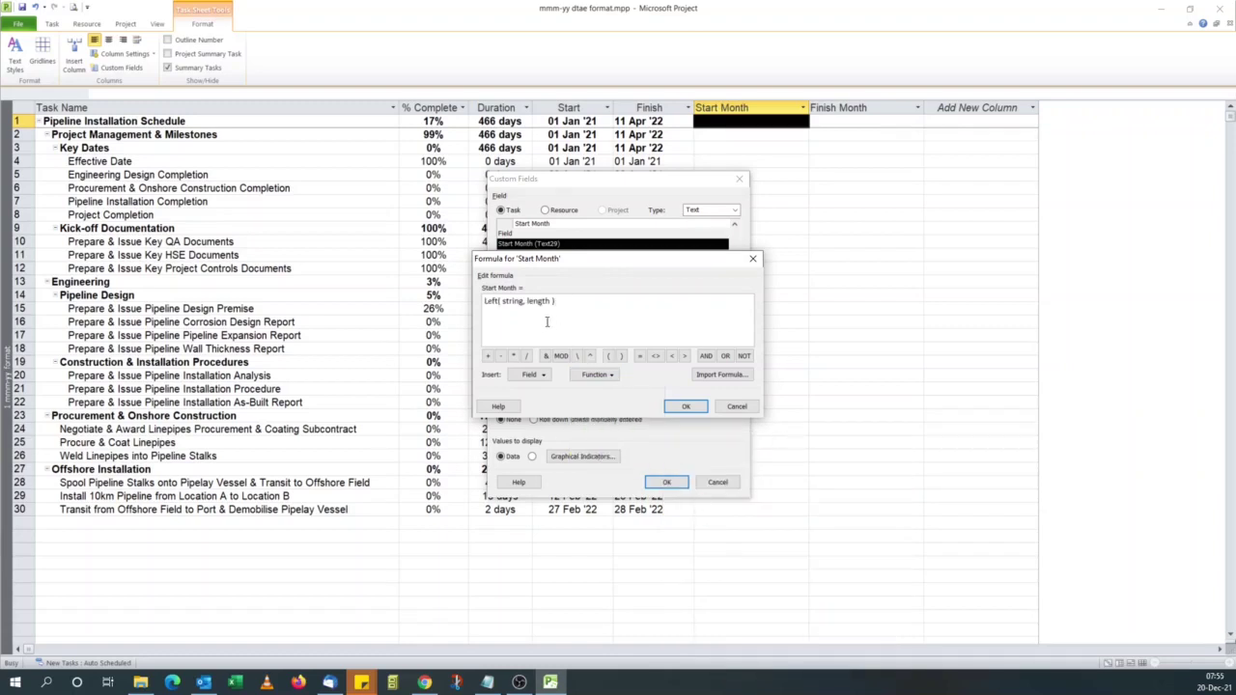
pyautogui.moveTo(501, 303); pyautogui.dragTo(516, 304)
pyautogui.click(530, 373)
pyautogui.moveTo(549, 404)
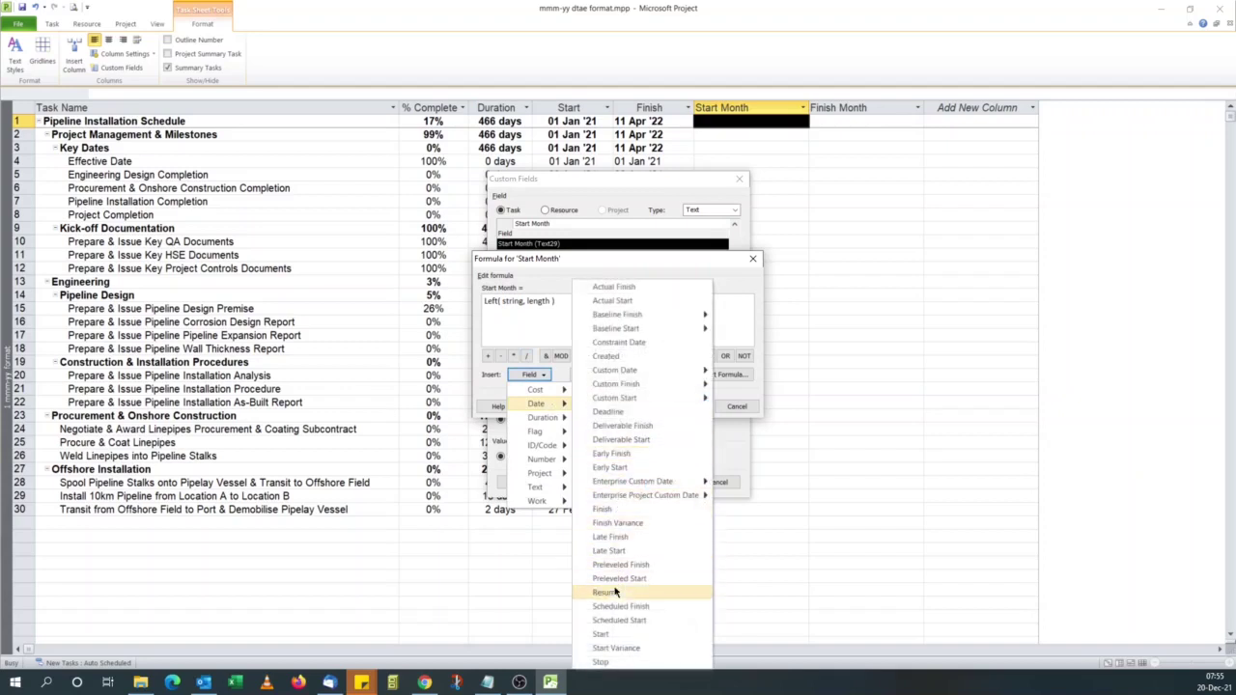
pyautogui.click(614, 637)
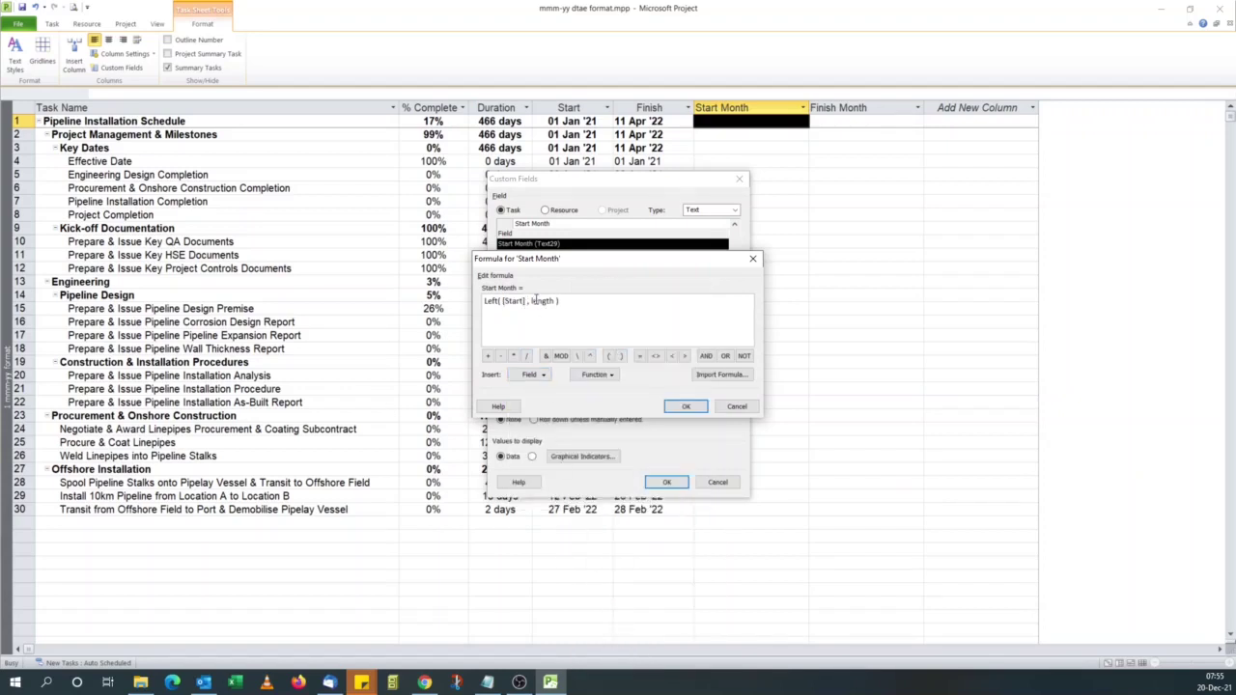
pyautogui.moveTo(531, 302); pyautogui.dragTo(555, 301)
pyautogui.write('3')
pyautogui.click(686, 405)
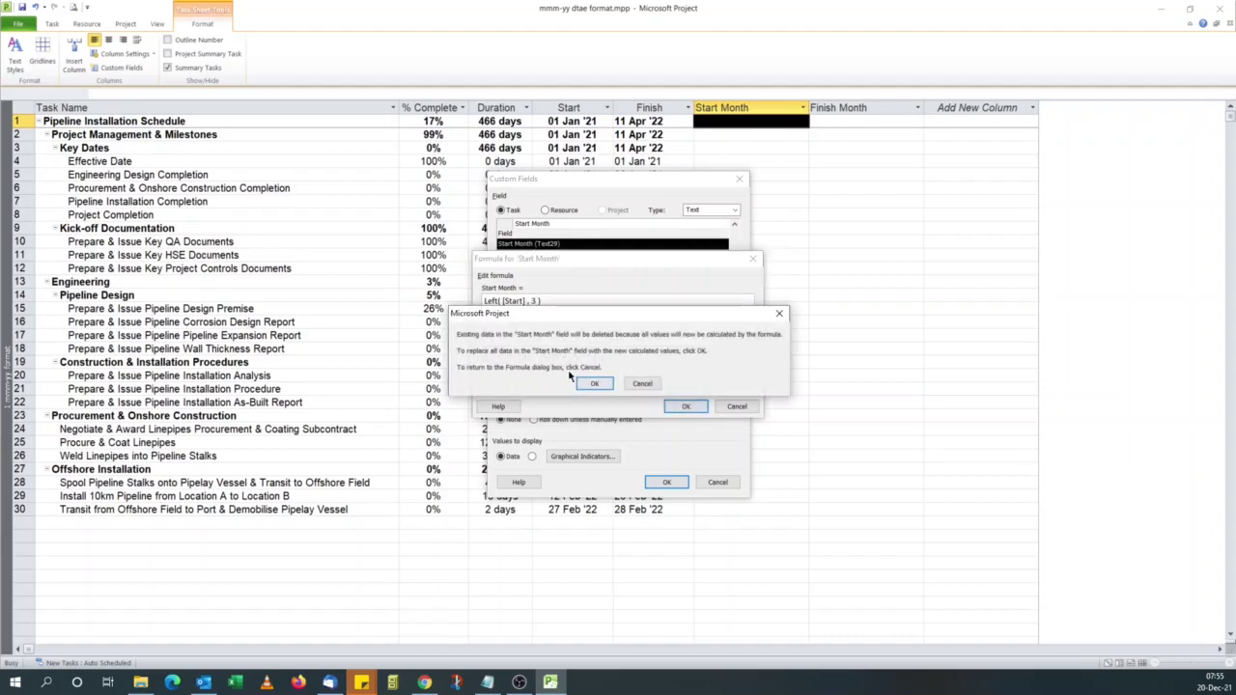
pyautogui.click(595, 385)
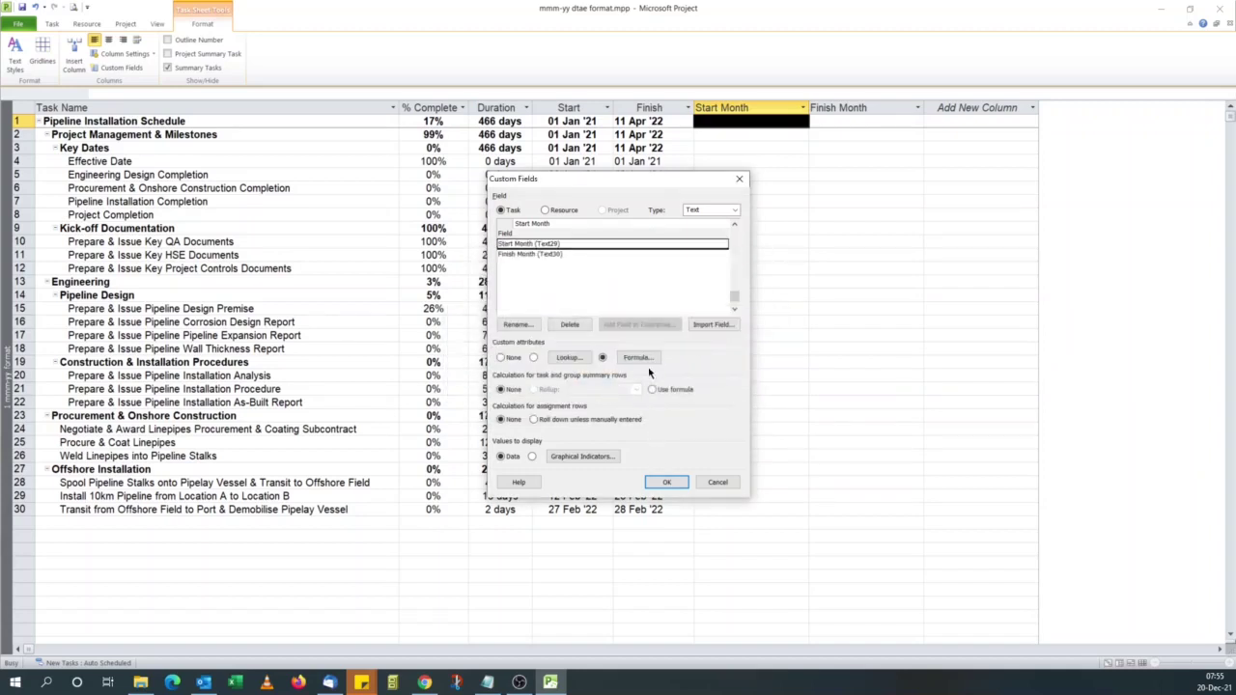
pyautogui.click(666, 482)
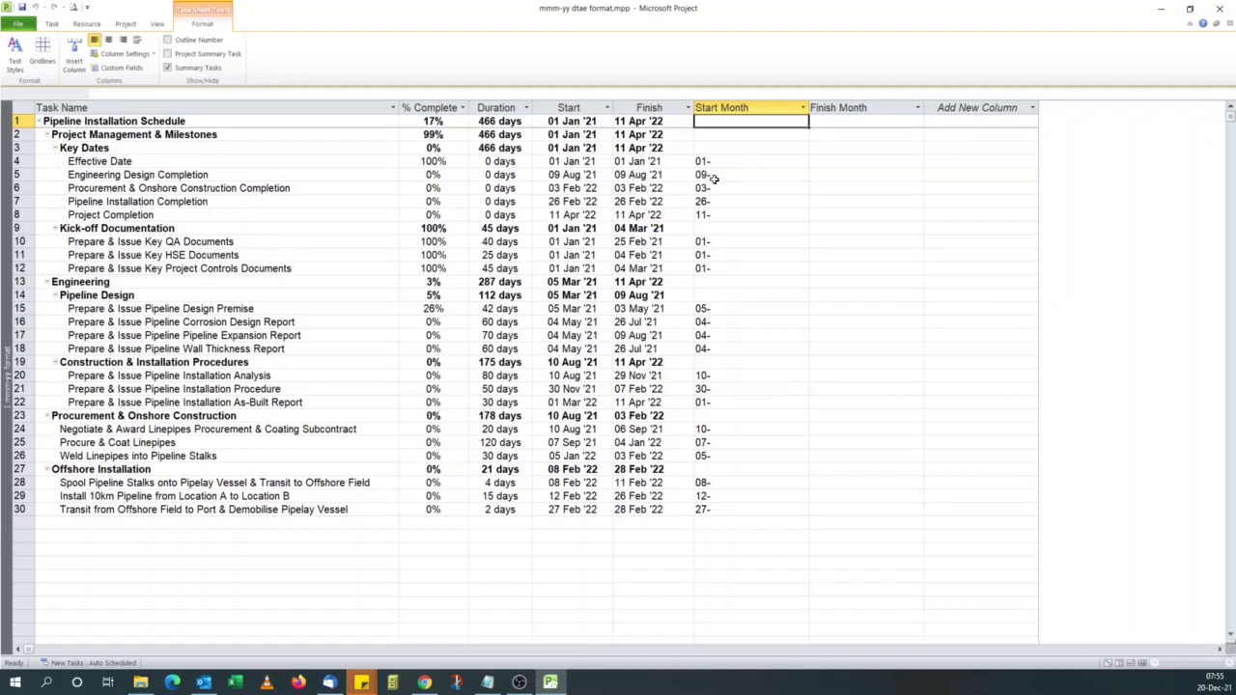
# - Change the Start Month formula's Left length to 6 and apply it
pyautogui.click(714, 175)
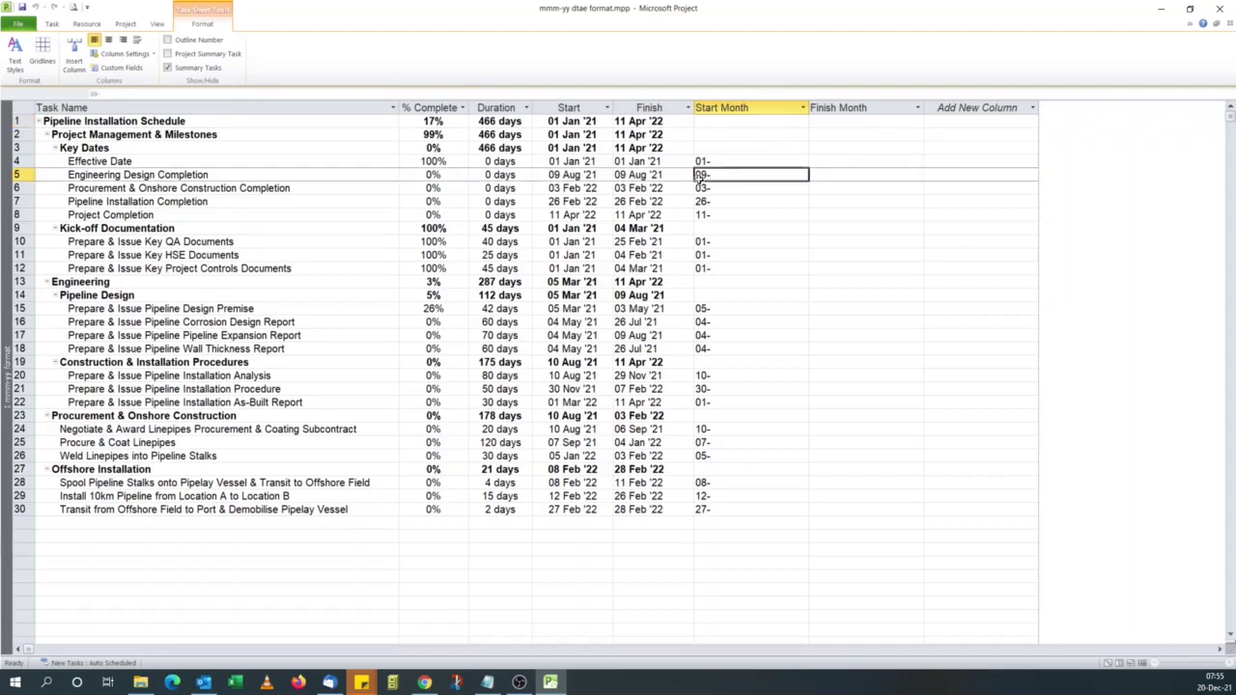
pyautogui.click(118, 68)
pyautogui.click(640, 358)
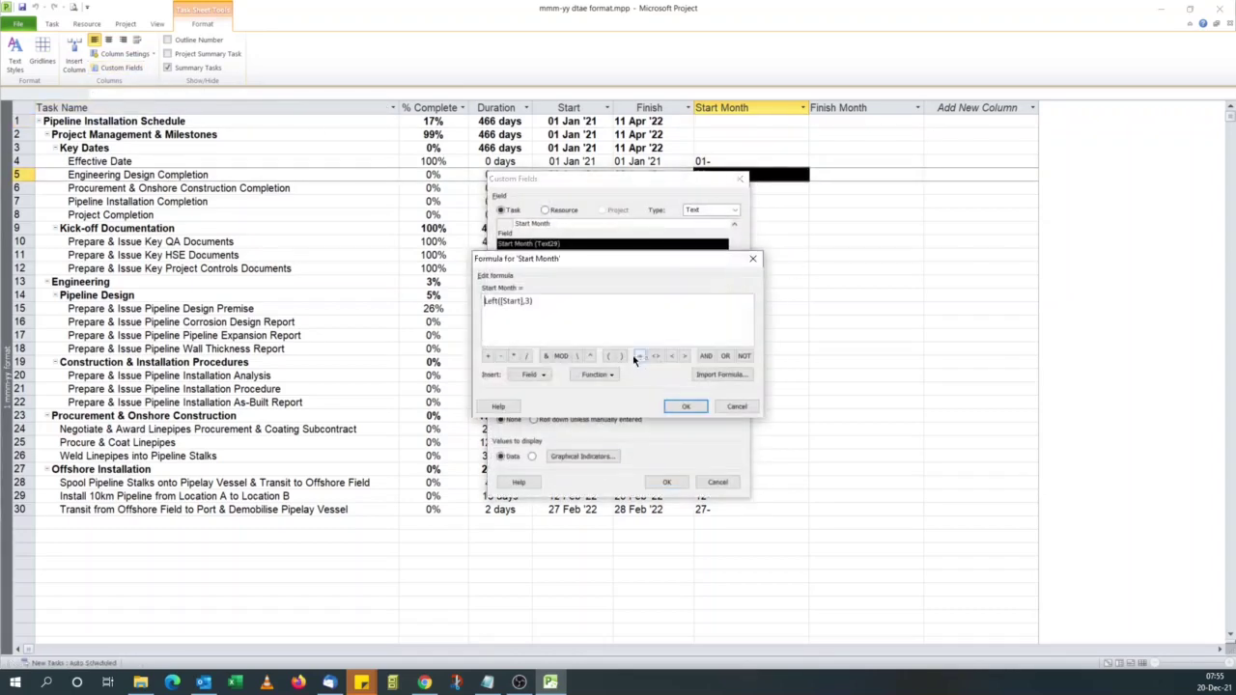
pyautogui.click(542, 305)
pyautogui.click(688, 407)
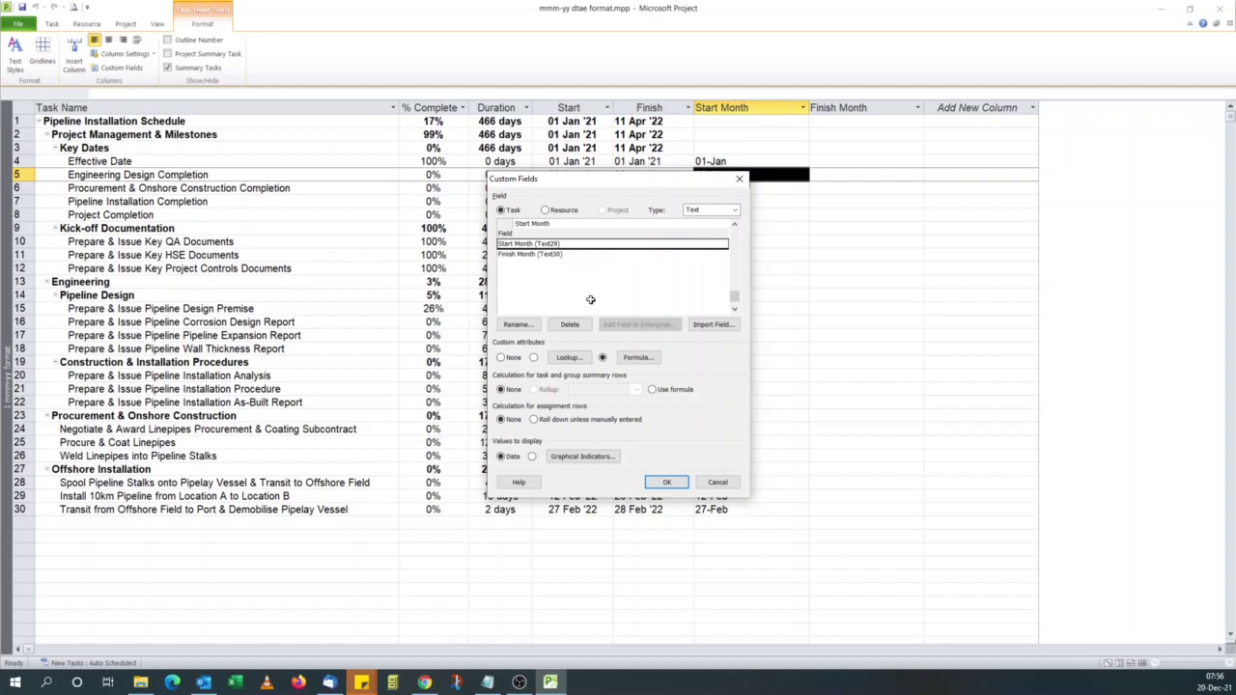
# - Raise the Left length to 9 so Start Month shows full dates like 01-Jan-21
pyautogui.click(639, 358)
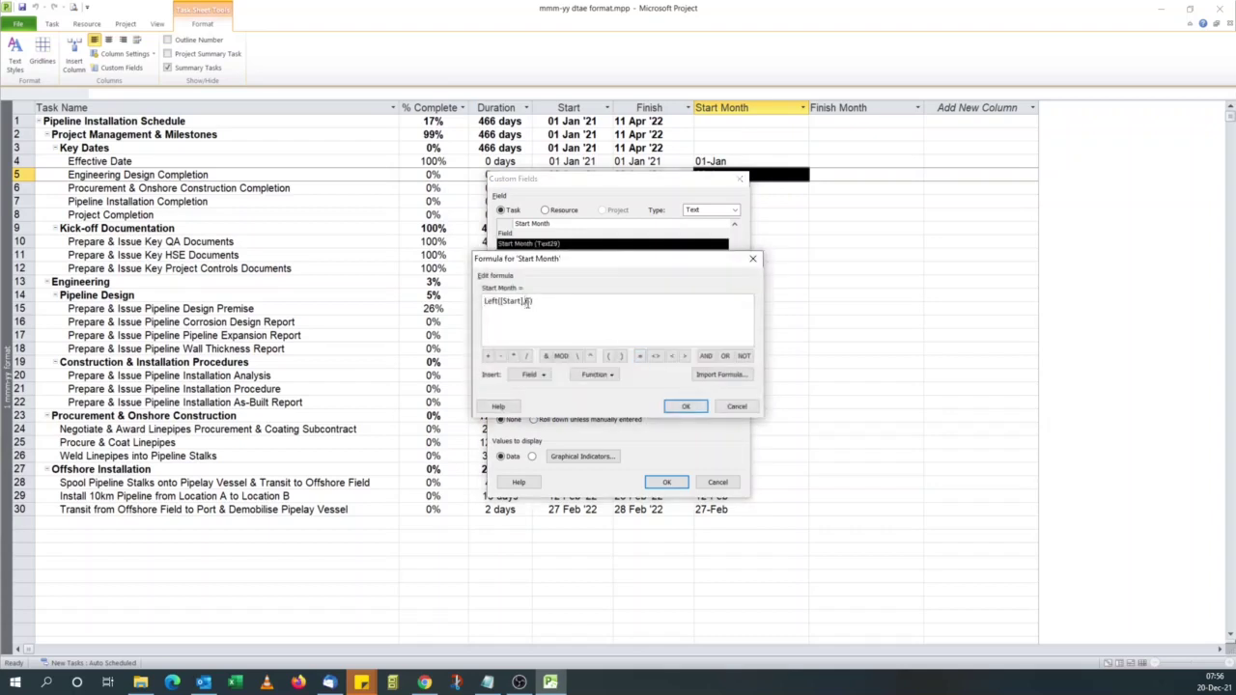
pyautogui.write('9')
pyautogui.click(681, 407)
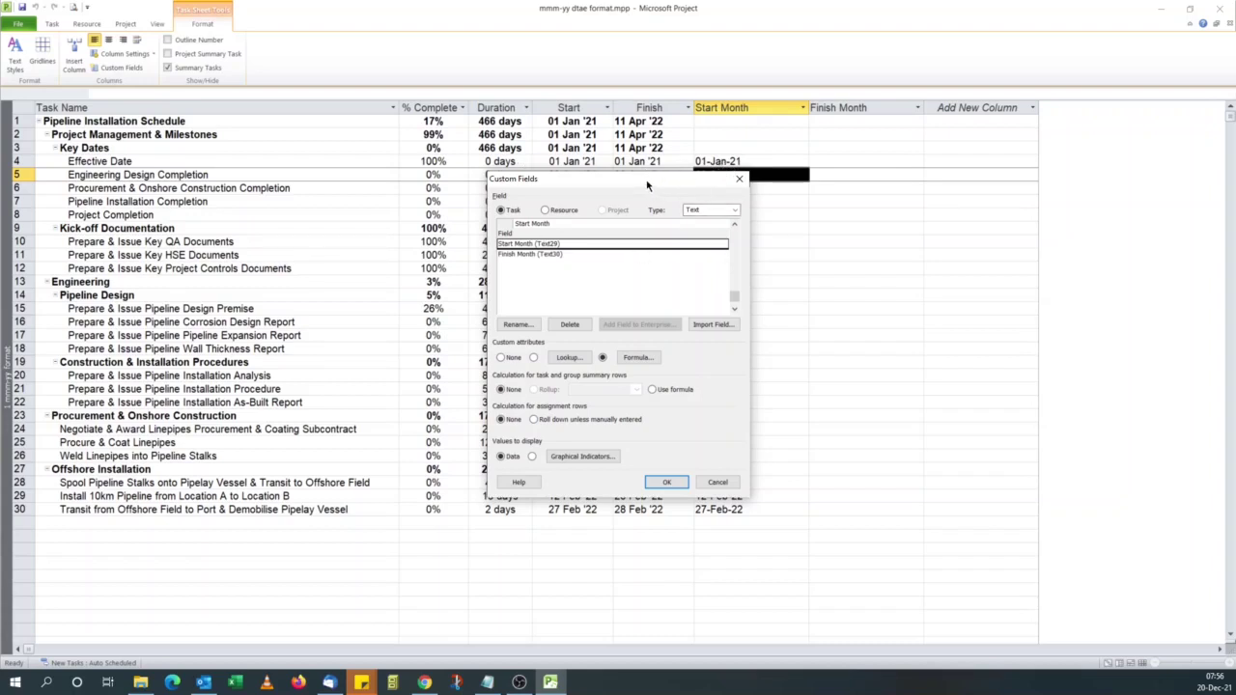
# - Replace the Start Month formula with the Text function Right
pyautogui.moveTo(646, 185)
pyautogui.mouseDown()
pyautogui.moveTo(672, 196)
pyautogui.moveTo(643, 196)
pyautogui.mouseUp()
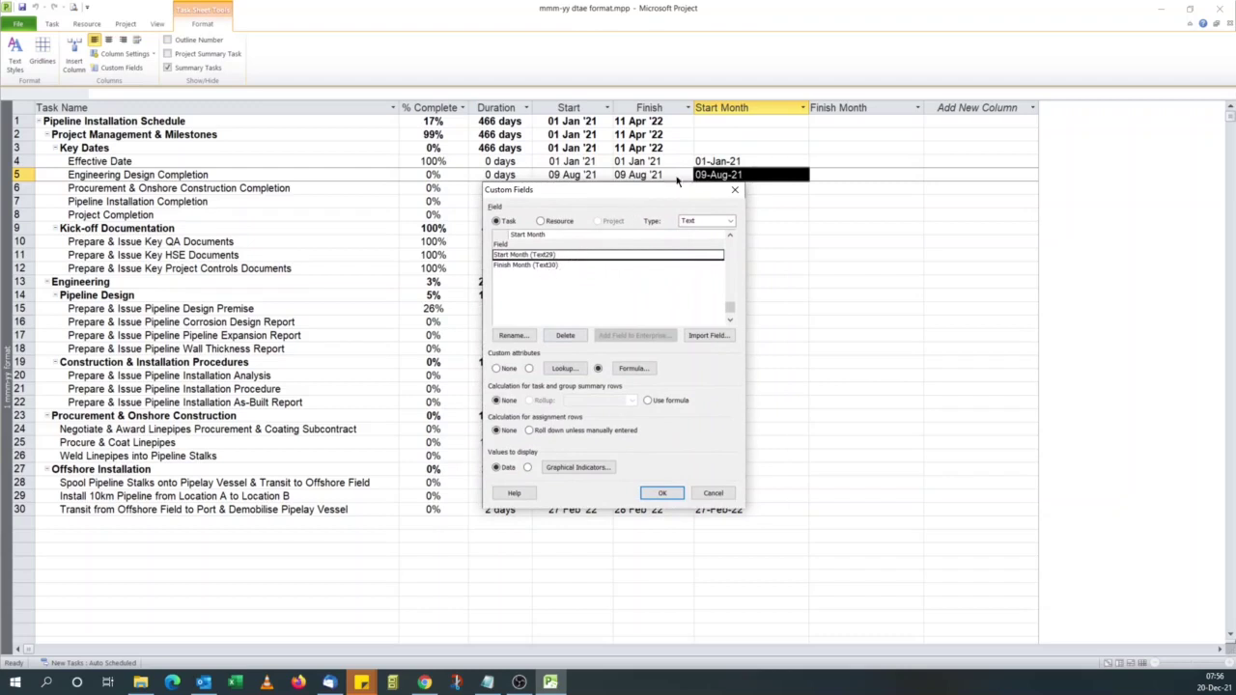
pyautogui.click(632, 368)
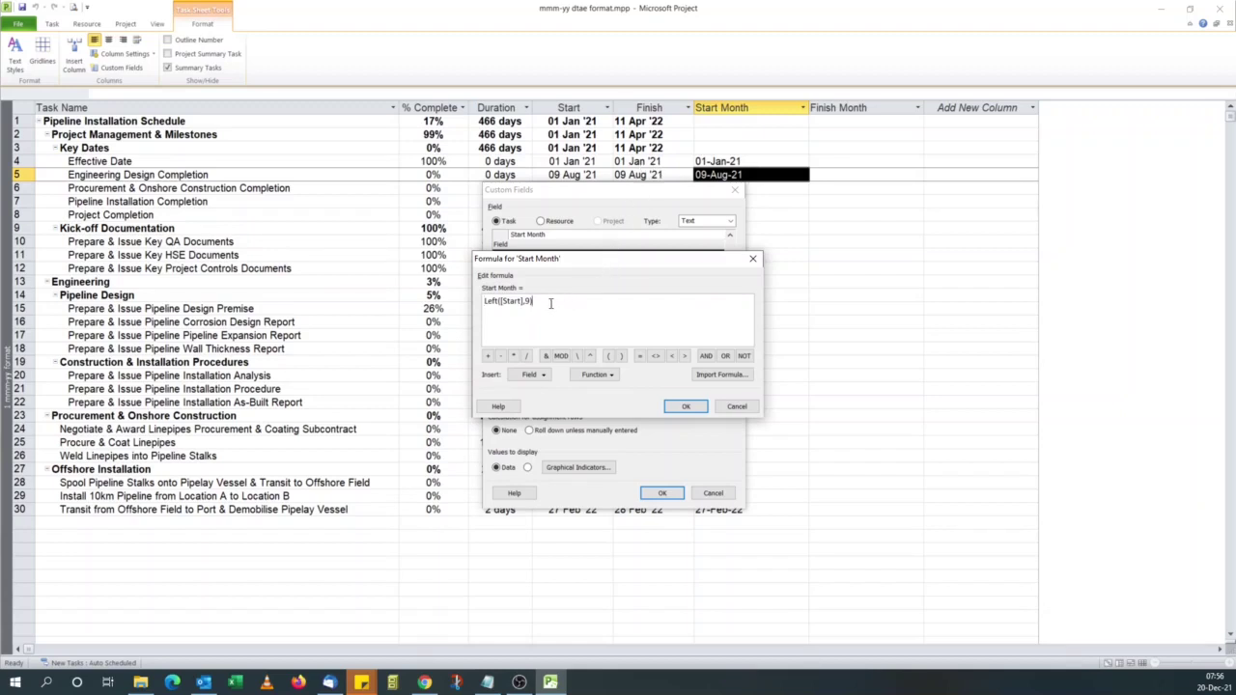
pyautogui.moveTo(540, 304); pyautogui.dragTo(455, 303)
pyautogui.click(591, 374)
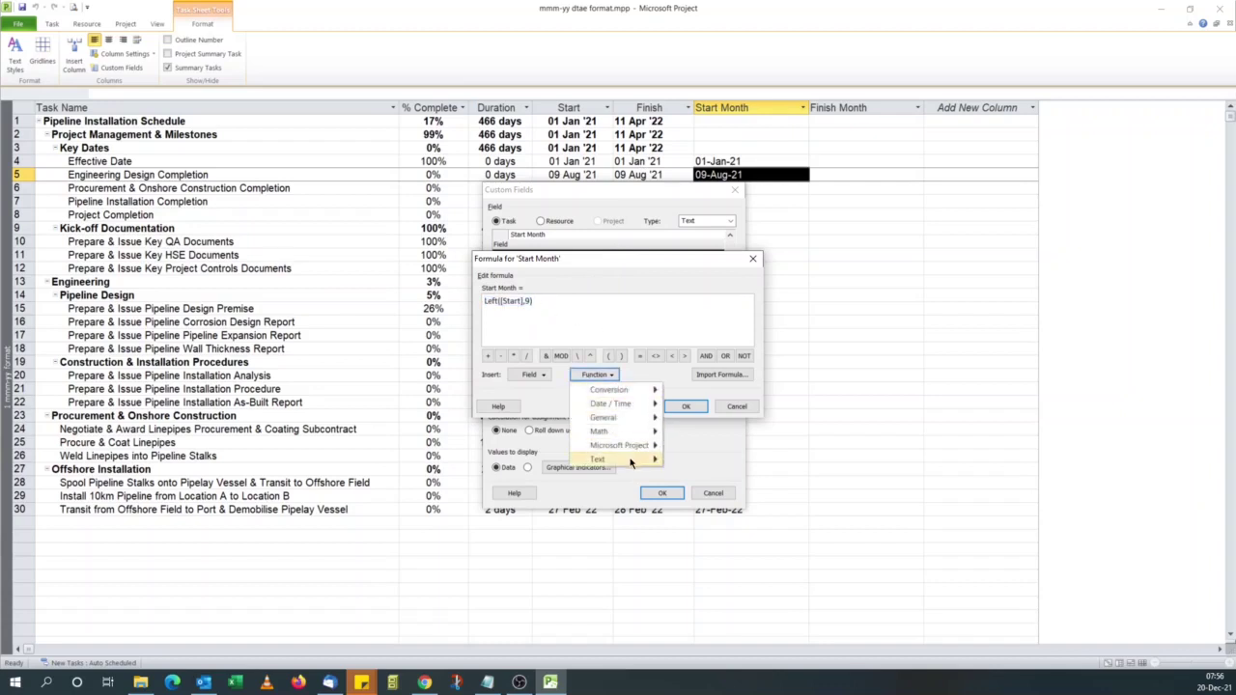
pyautogui.moveTo(632, 460)
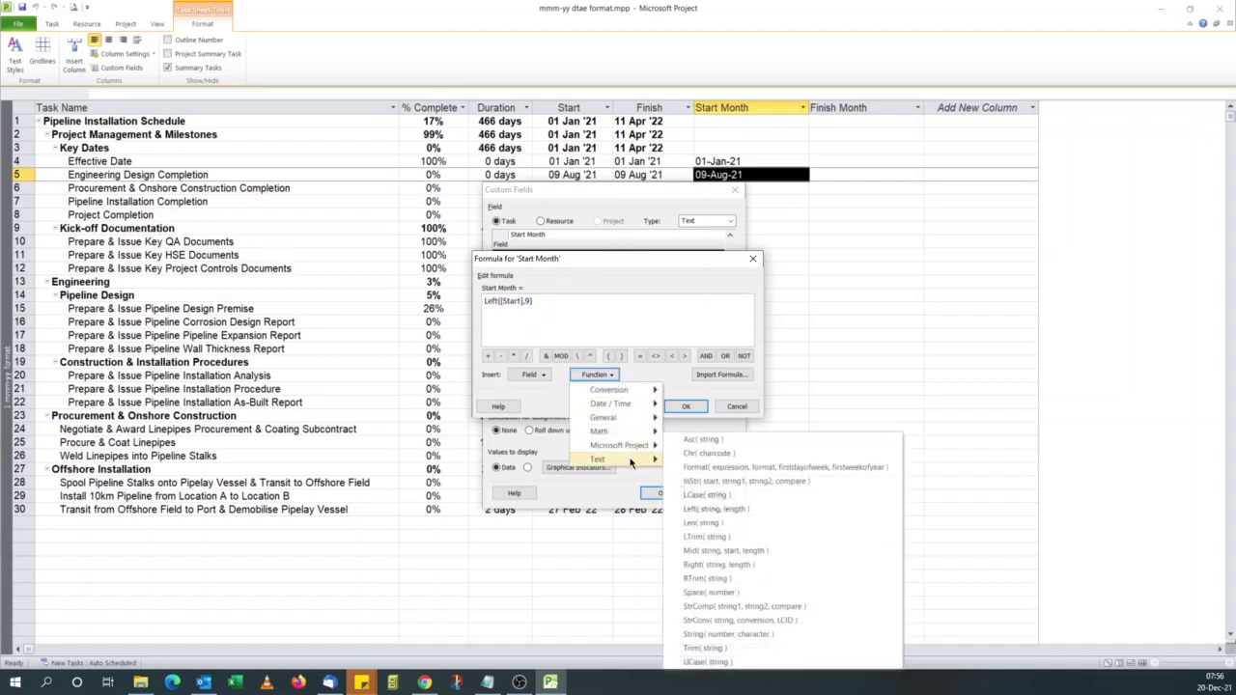
pyautogui.click(729, 565)
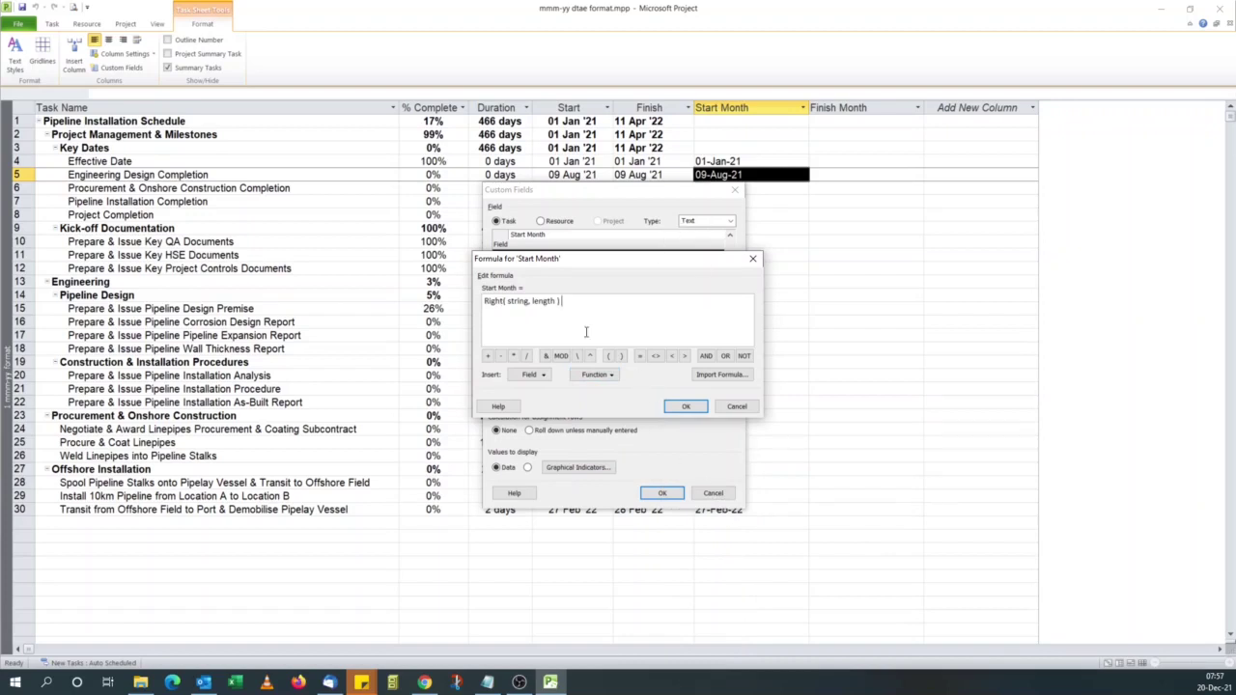
# - Use the Start date field as Right's string, clear the length placeholder, and accept
pyautogui.moveTo(508, 301); pyautogui.dragTo(528, 301)
pyautogui.click(533, 376)
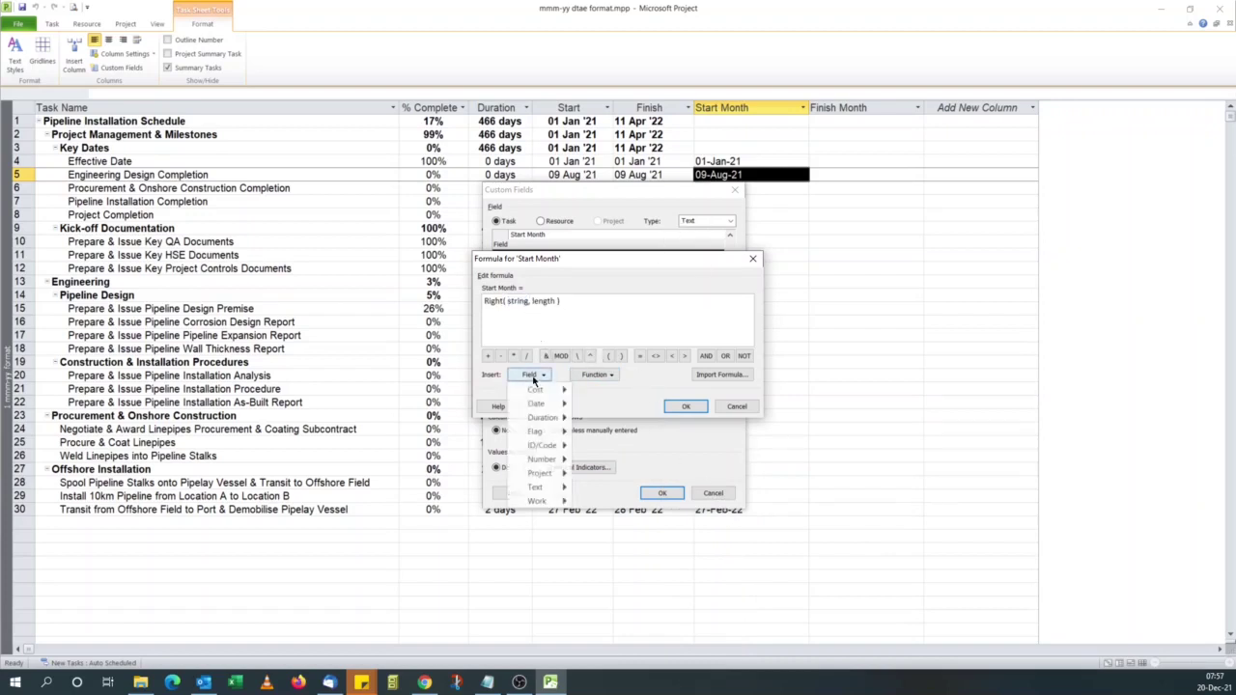
pyautogui.moveTo(548, 403)
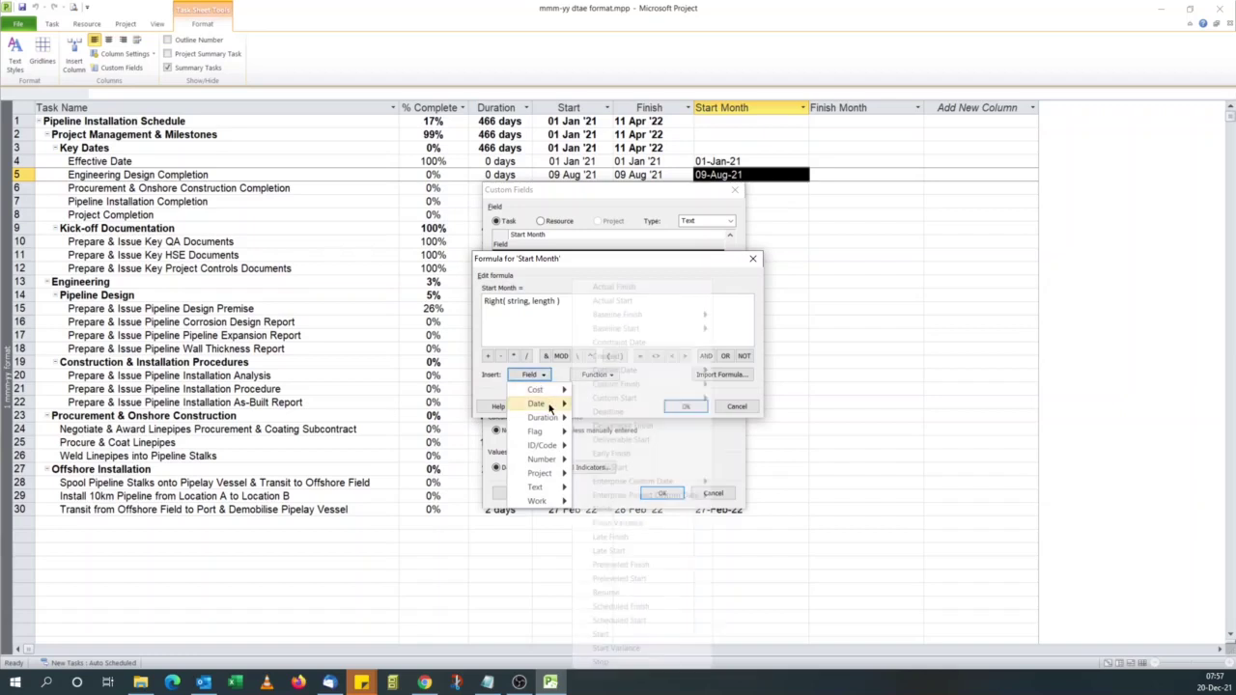
pyautogui.click(613, 634)
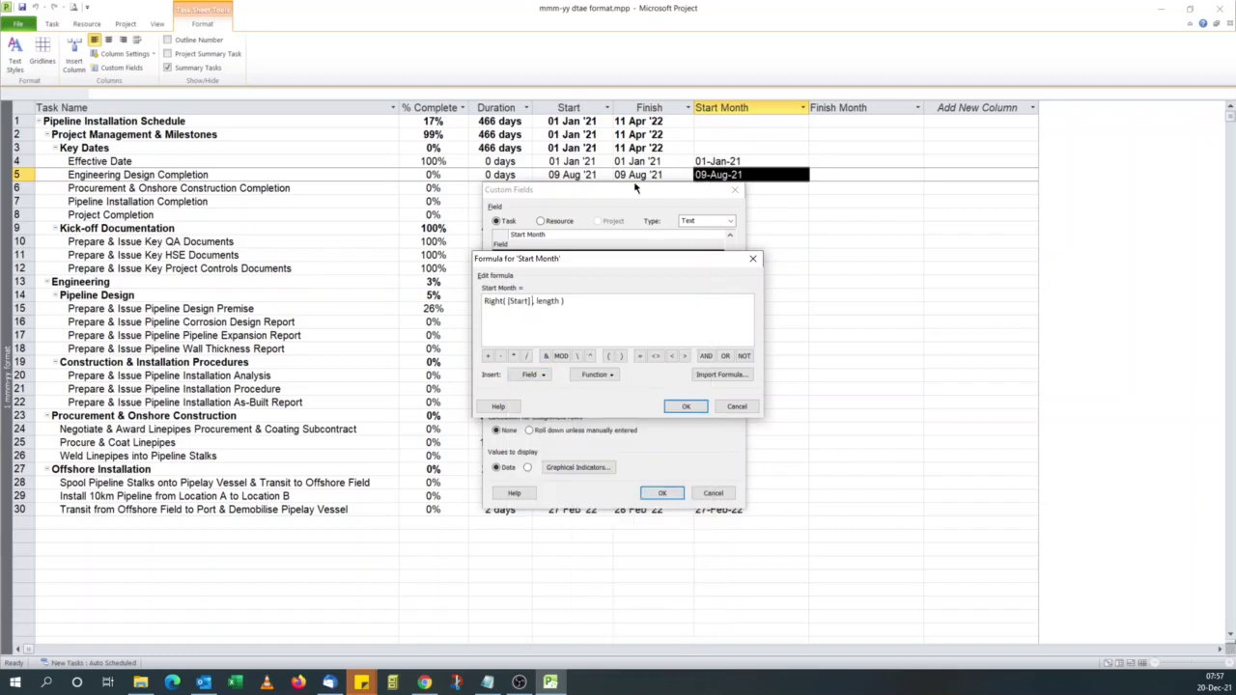
pyautogui.moveTo(538, 303); pyautogui.dragTo(560, 303)
pyautogui.press('BackSpace')
pyautogui.click(681, 407)
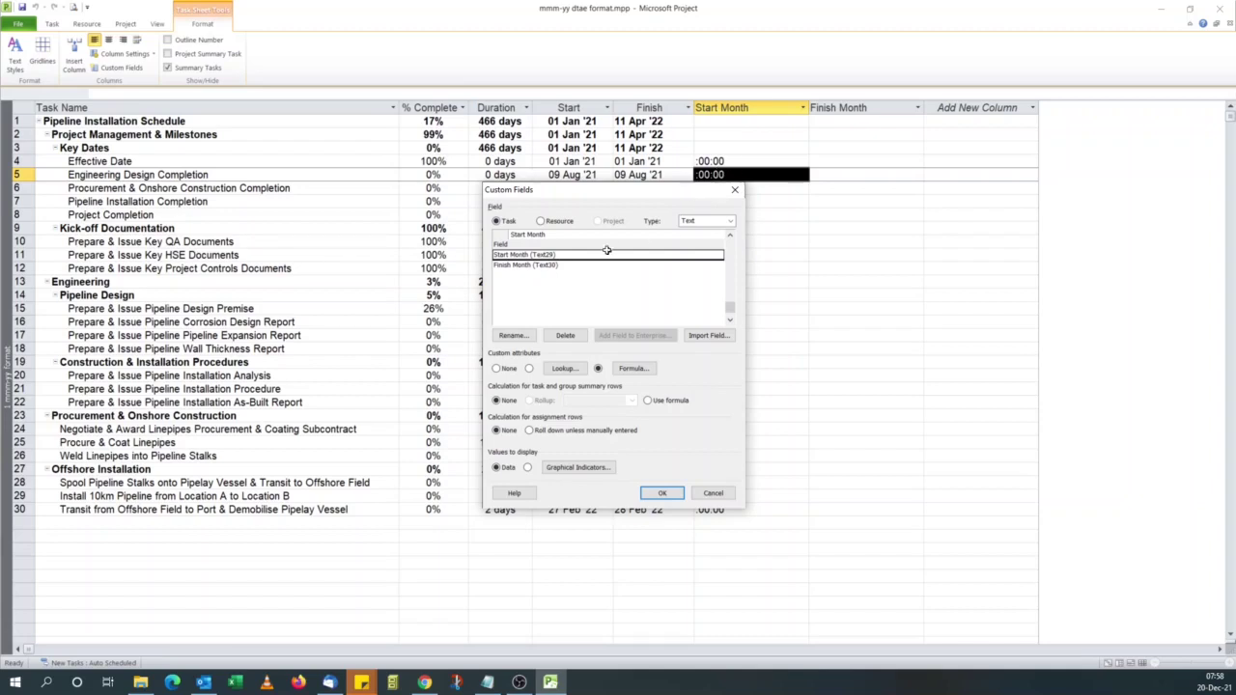
# - Clear the Right formula and insert the Mid text function for Start Month
pyautogui.click(633, 368)
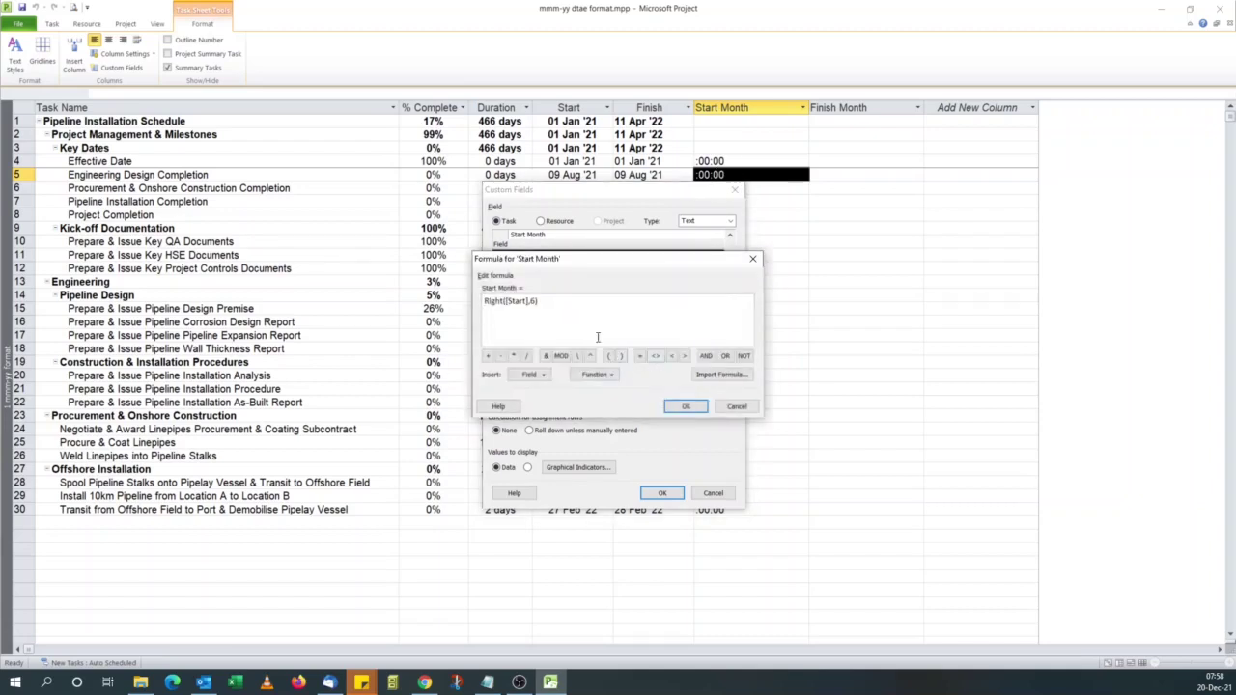
pyautogui.moveTo(544, 301); pyautogui.dragTo(470, 302)
pyautogui.press('Delete')
pyautogui.click(612, 376)
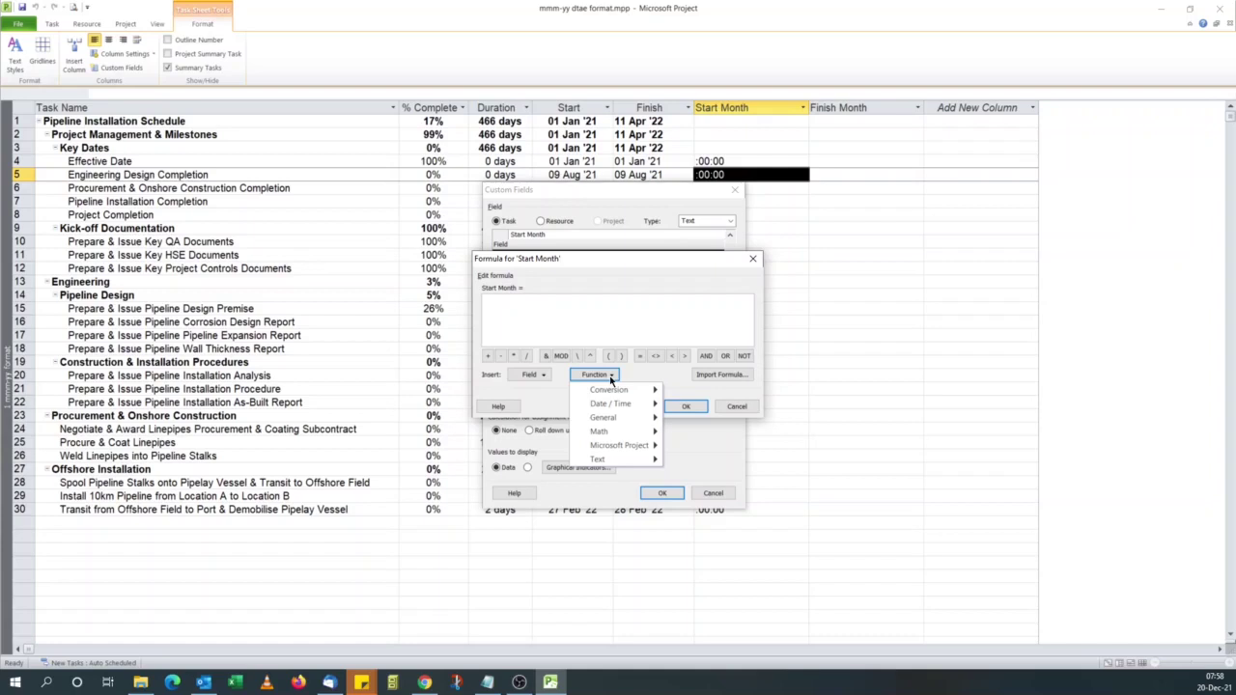
pyautogui.moveTo(629, 463)
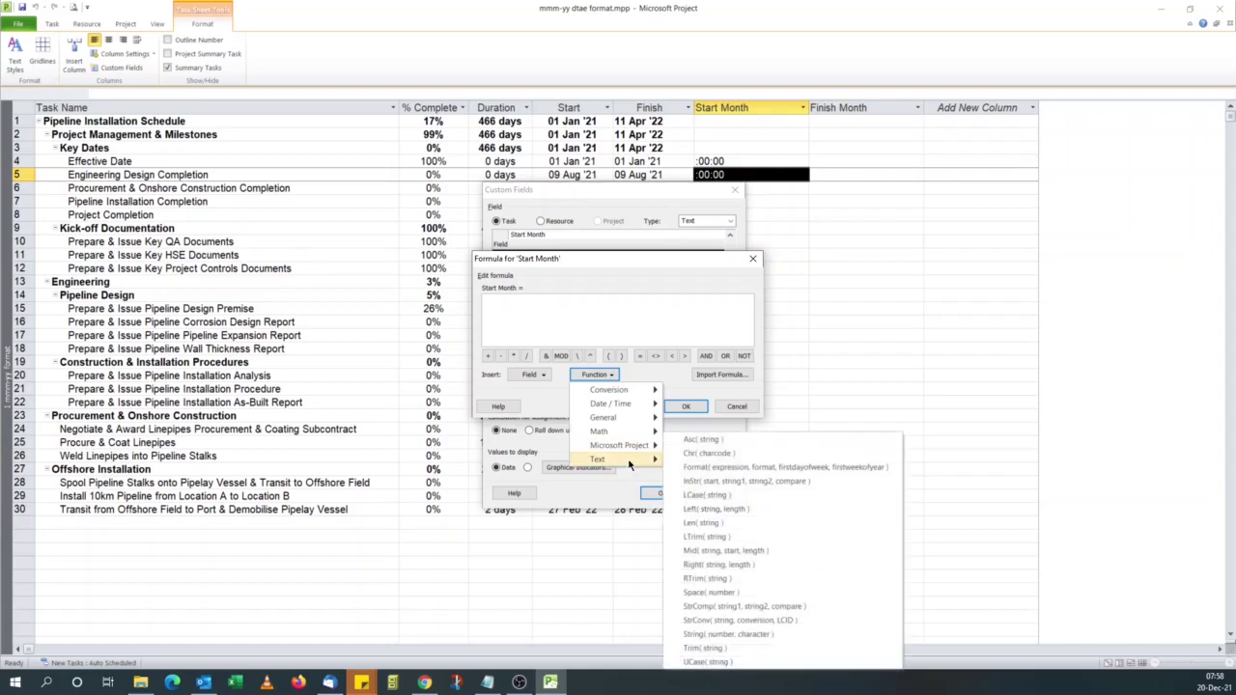
pyautogui.click(725, 551)
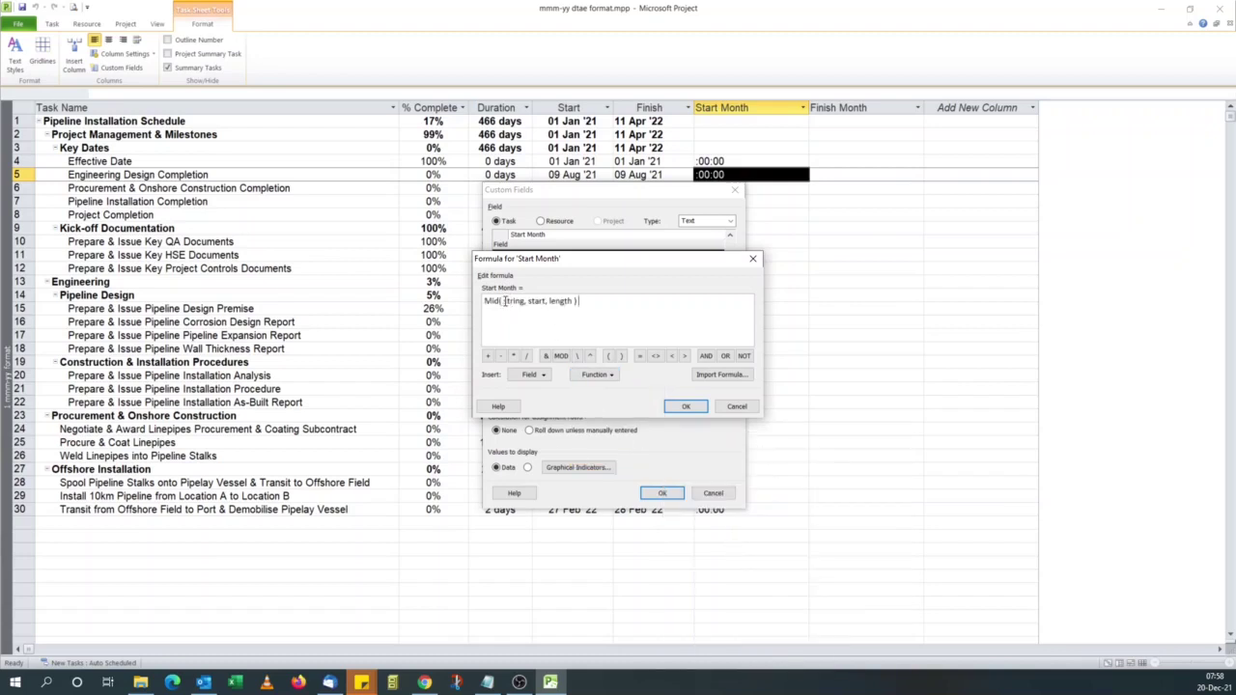
# - Complete the formula as Mid([Start],4,6) to show month-year values like Jan-21
pyautogui.moveTo(503, 301); pyautogui.dragTo(524, 299)
pyautogui.click(542, 375)
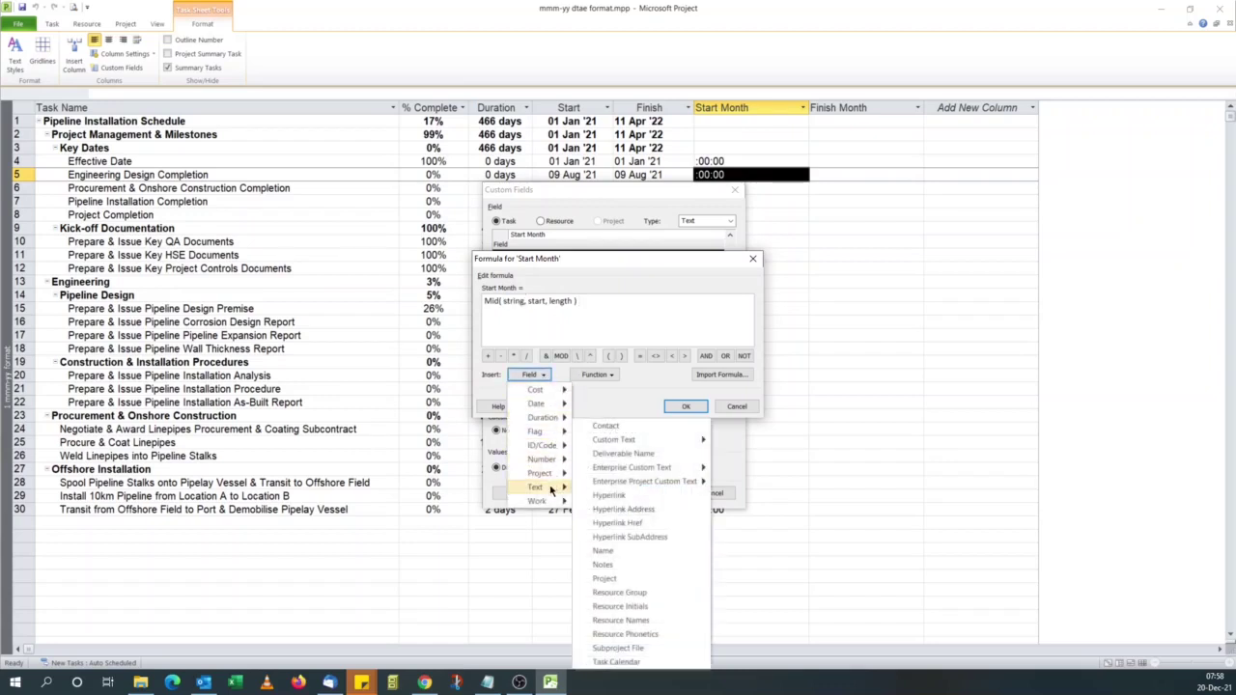
pyautogui.moveTo(537, 403)
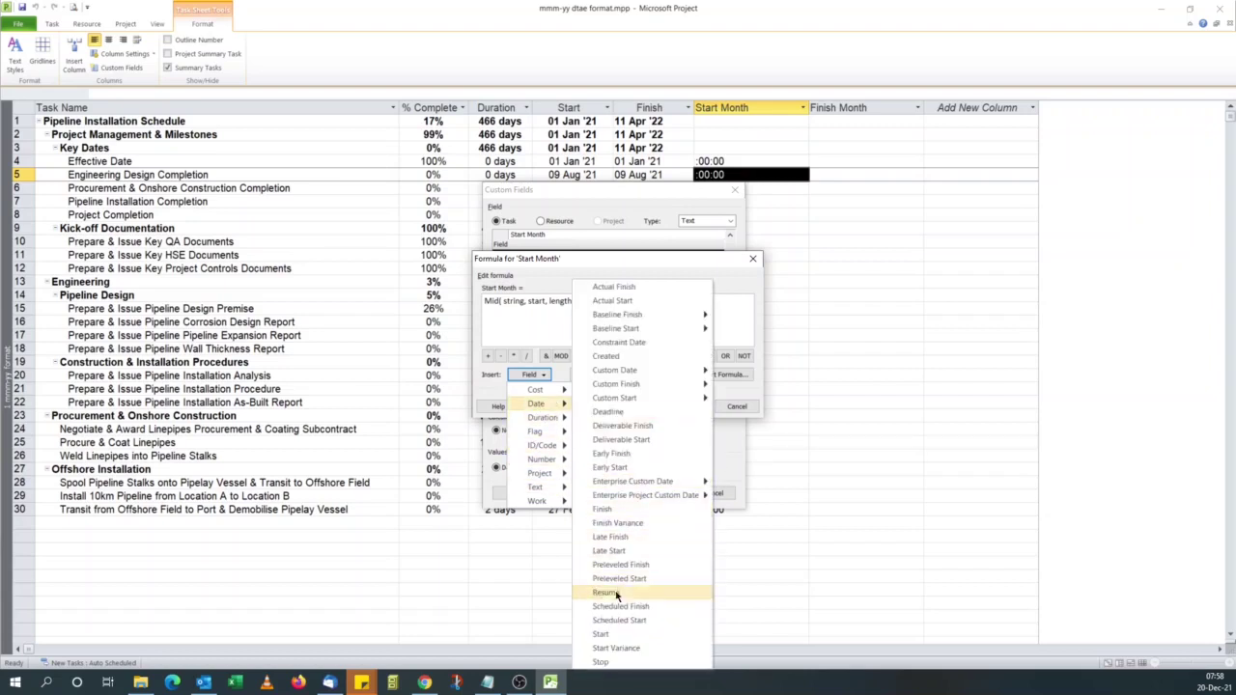
pyautogui.click(600, 634)
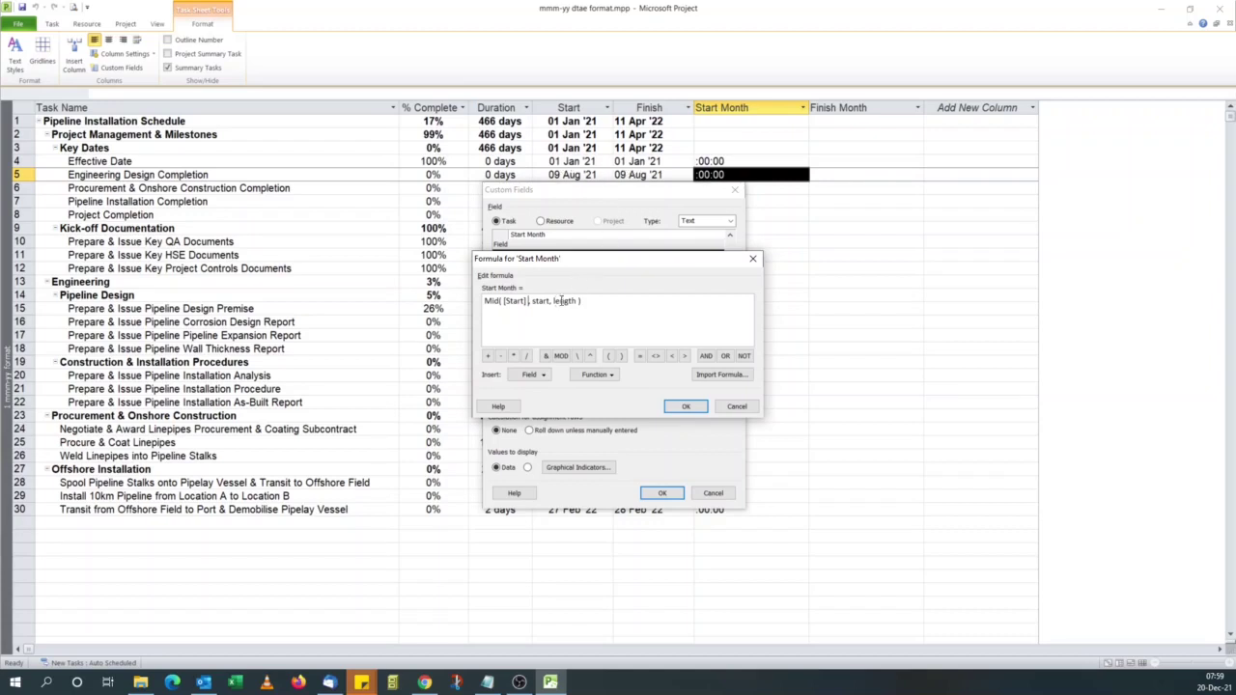
pyautogui.moveTo(533, 302); pyautogui.dragTo(549, 303)
pyautogui.write('4')
pyautogui.moveTo(539, 301); pyautogui.dragTo(581, 303)
pyautogui.write('6')
pyautogui.click(686, 405)
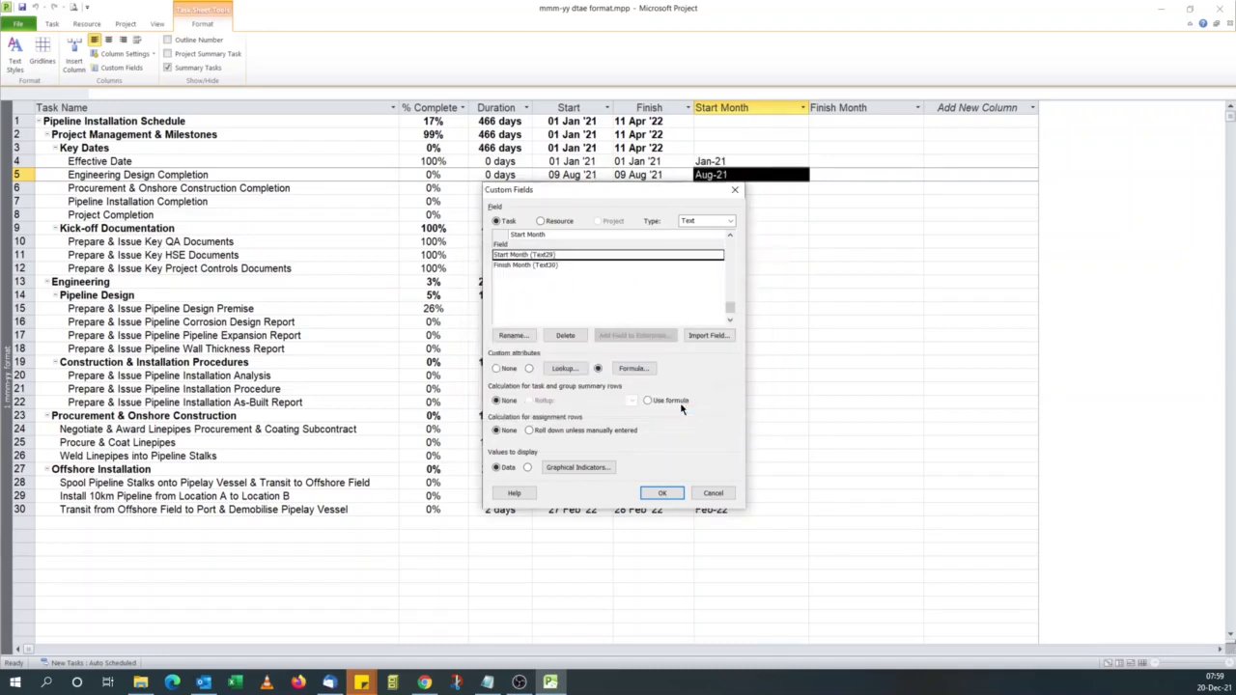
pyautogui.moveTo(653, 189); pyautogui.dragTo(514, 200)
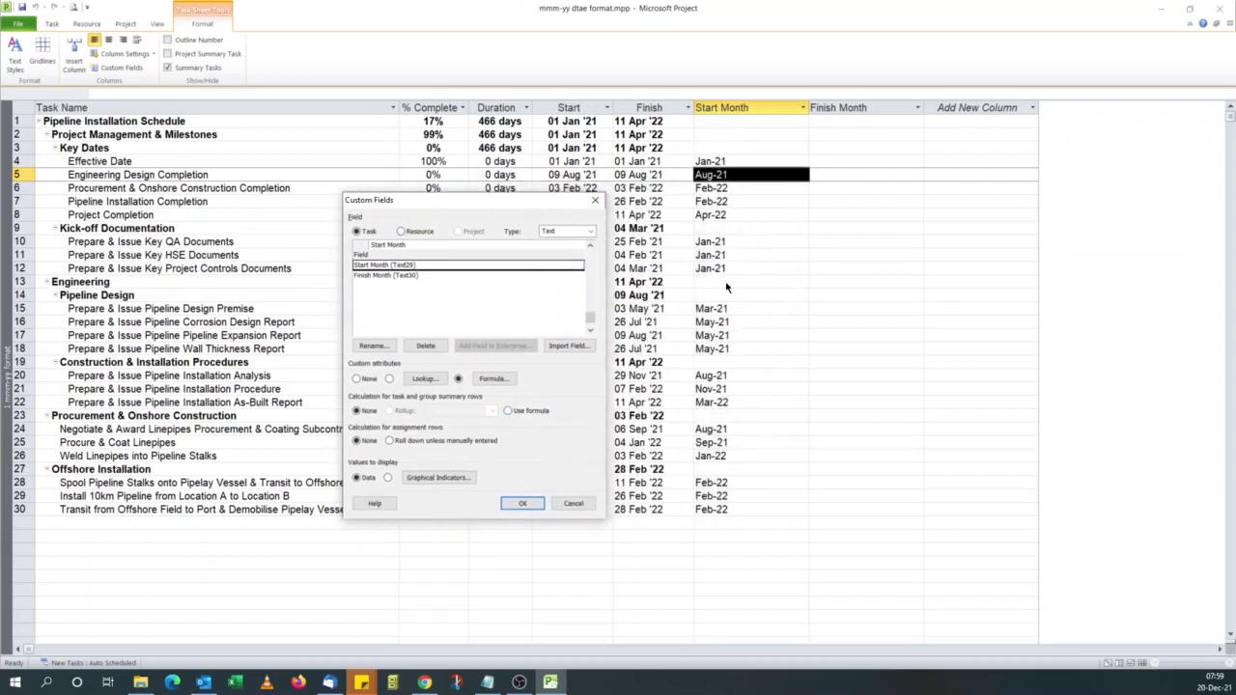
# - Start a Mid text formula for the Finish Month (Text30) custom field
pyautogui.click(417, 275)
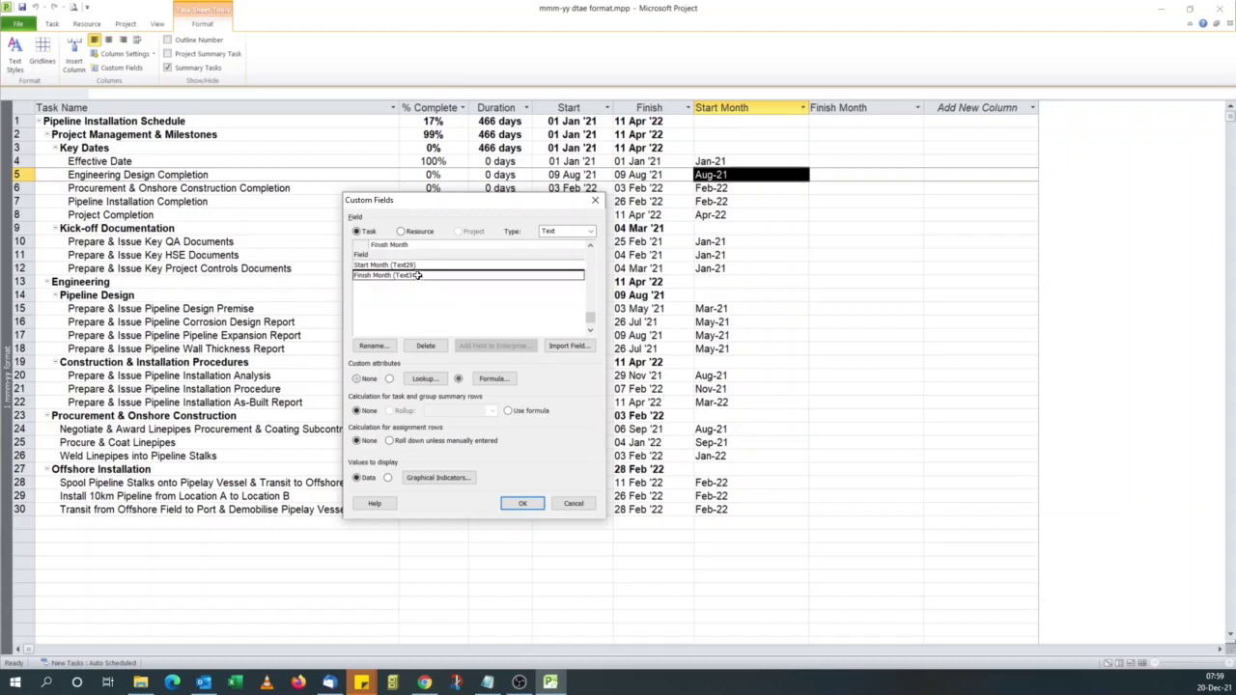
pyautogui.click(493, 380)
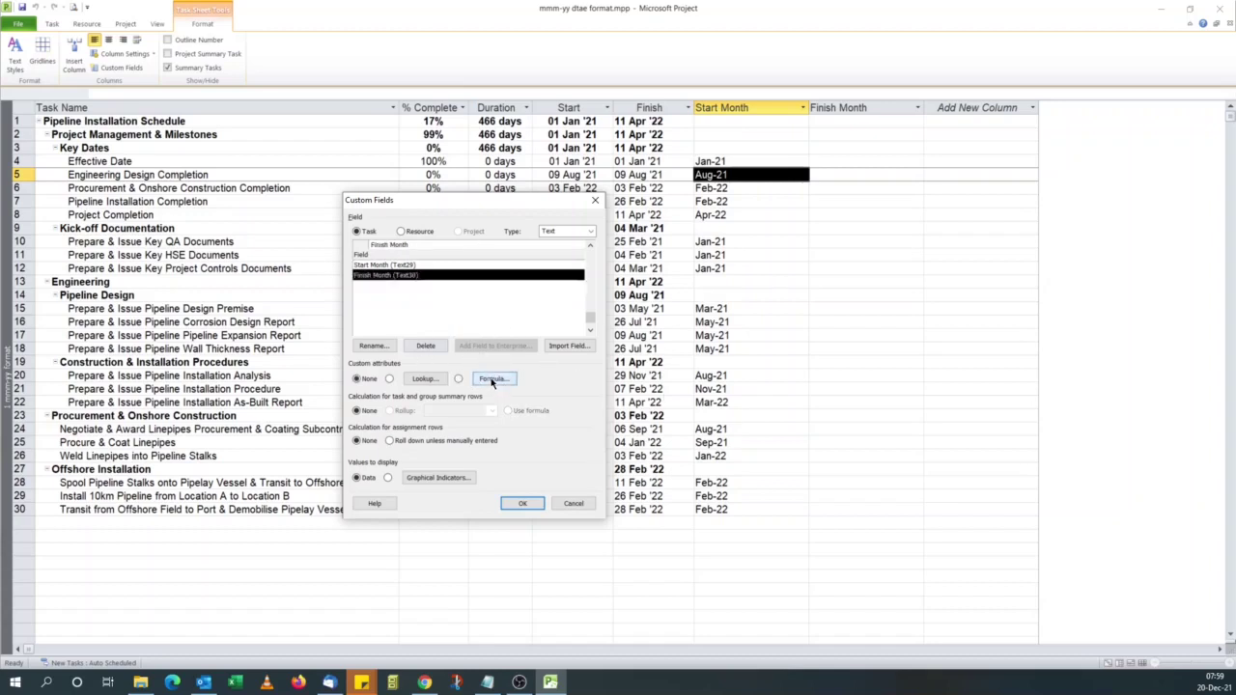
pyautogui.click(596, 374)
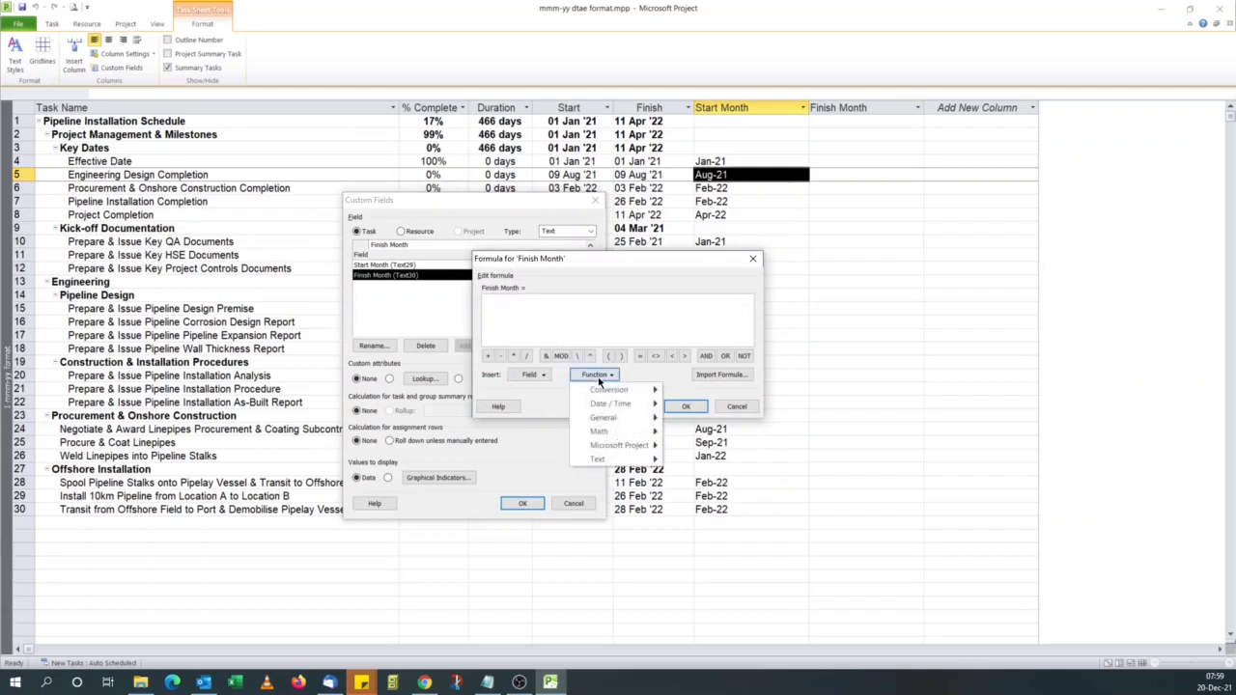
pyautogui.moveTo(633, 458)
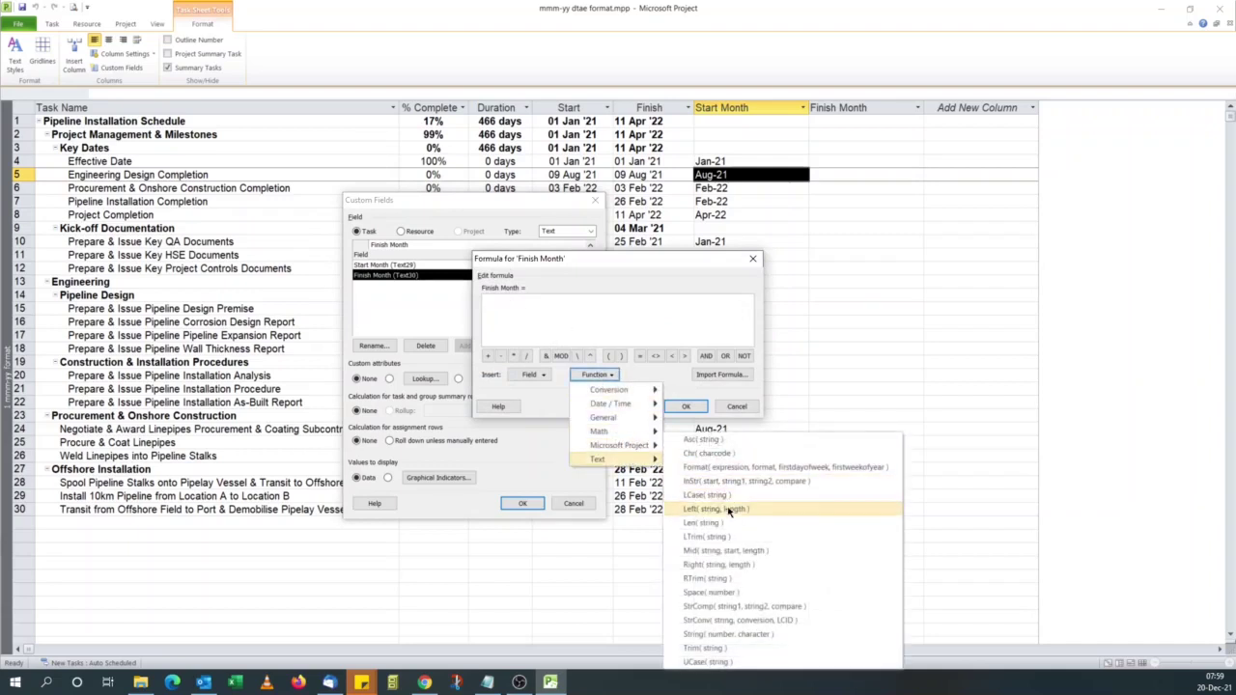
pyautogui.click(715, 551)
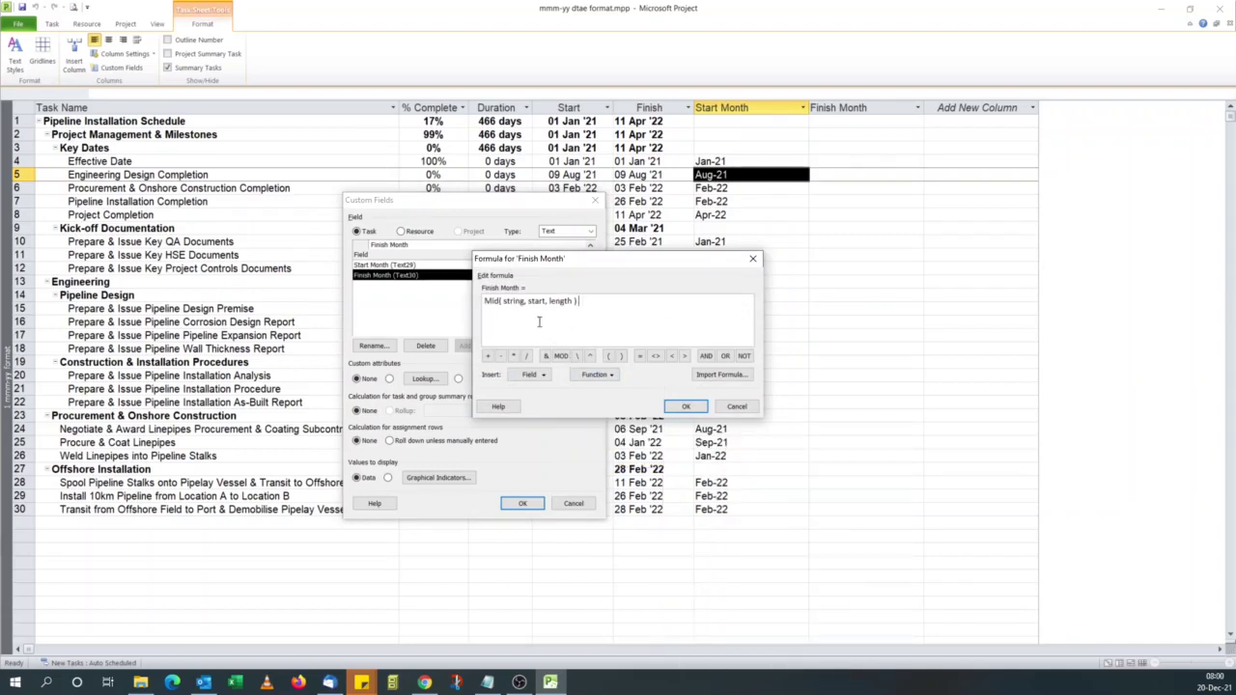
# - Complete it as Mid([Finish],4,6) and accept replacing existing Finish Month data
pyautogui.moveTo(503, 306); pyautogui.dragTo(522, 303)
pyautogui.click(529, 374)
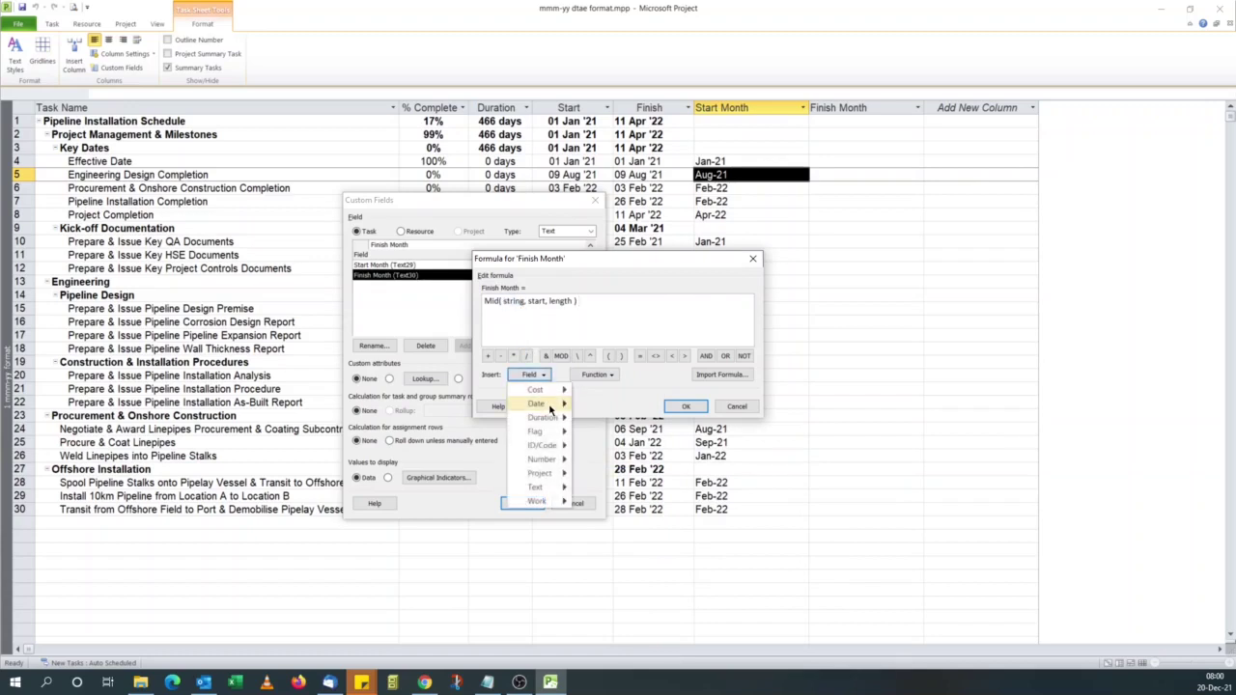
pyautogui.moveTo(550, 407)
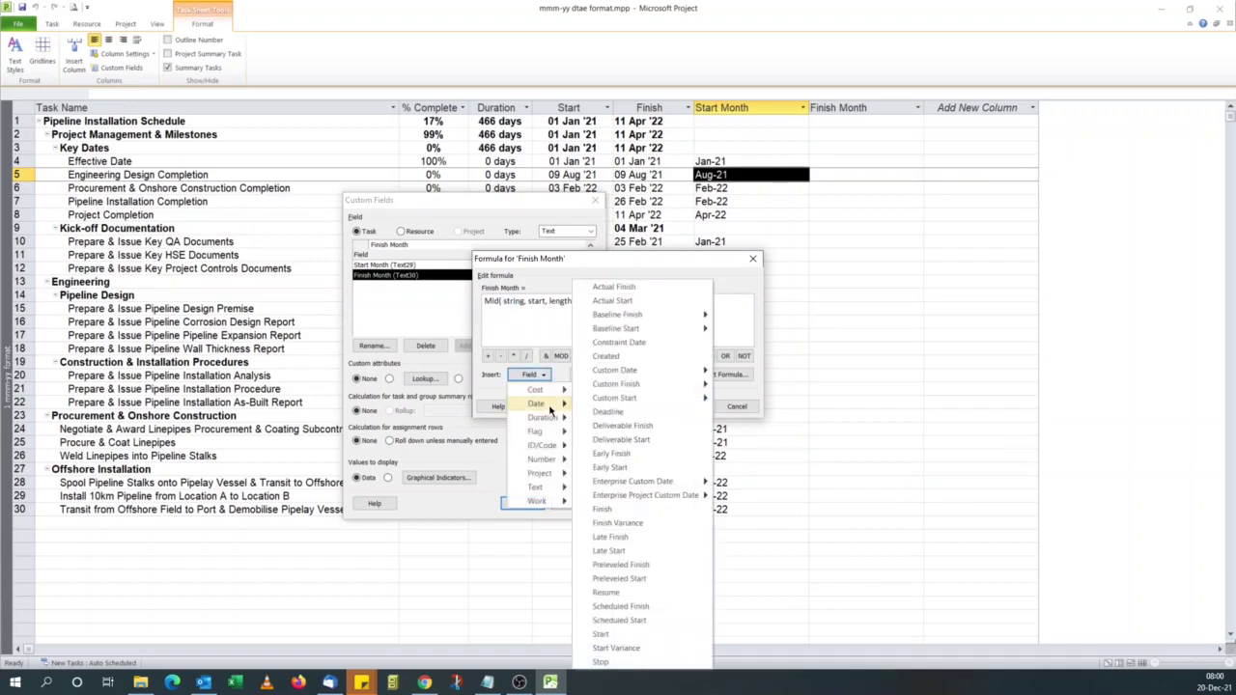
pyautogui.click(618, 510)
pyautogui.moveTo(537, 304); pyautogui.dragTo(549, 303)
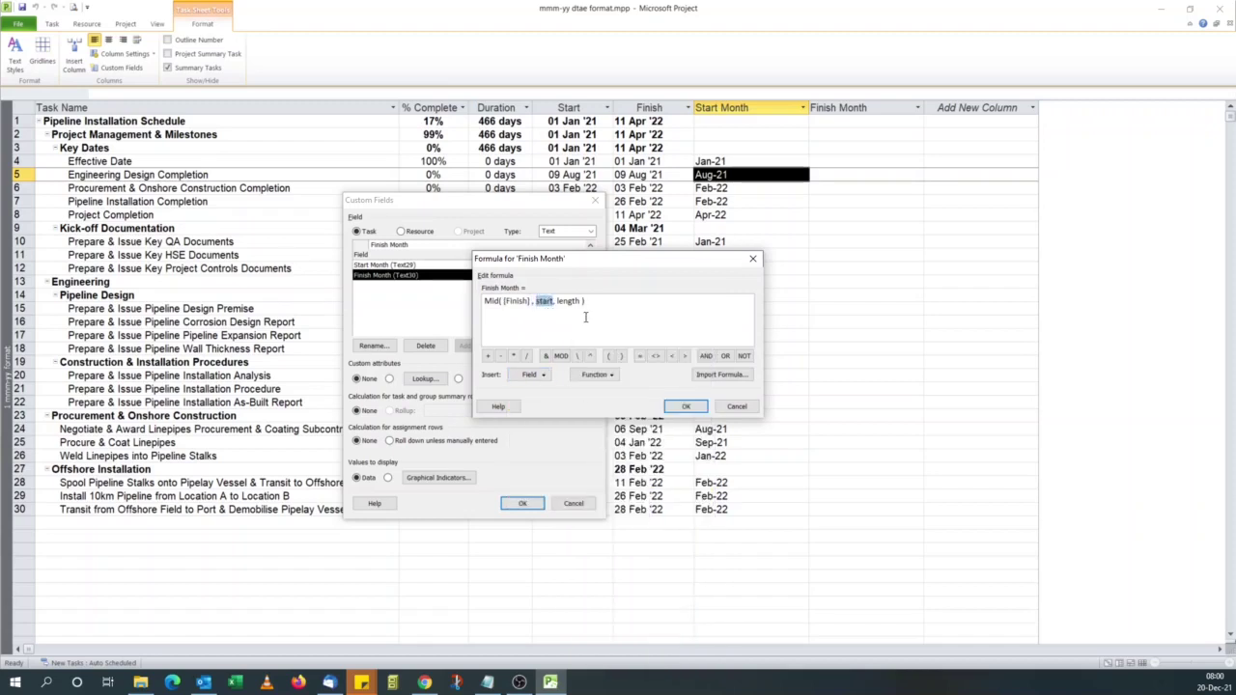
pyautogui.write('4')
pyautogui.moveTo(544, 304); pyautogui.dragTo(564, 301)
pyautogui.write('6')
pyautogui.click(685, 406)
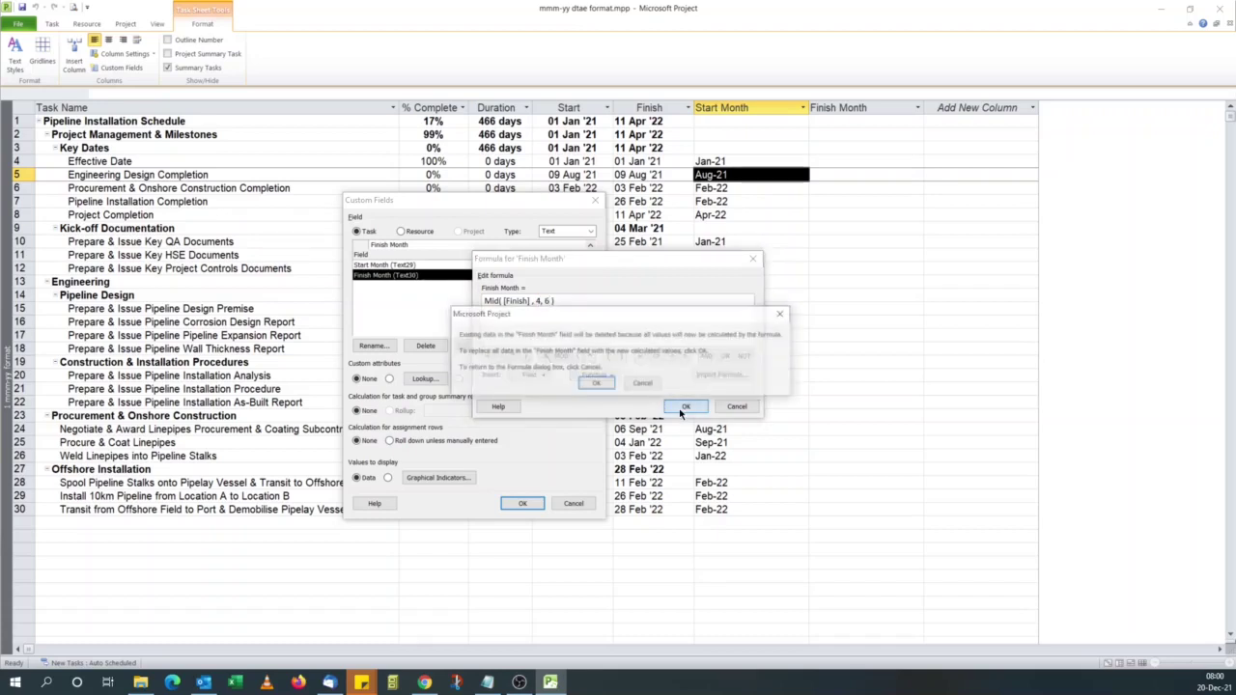
pyautogui.click(596, 384)
# - Close Custom Fields and narrow the Finish Month column
pyautogui.click(522, 503)
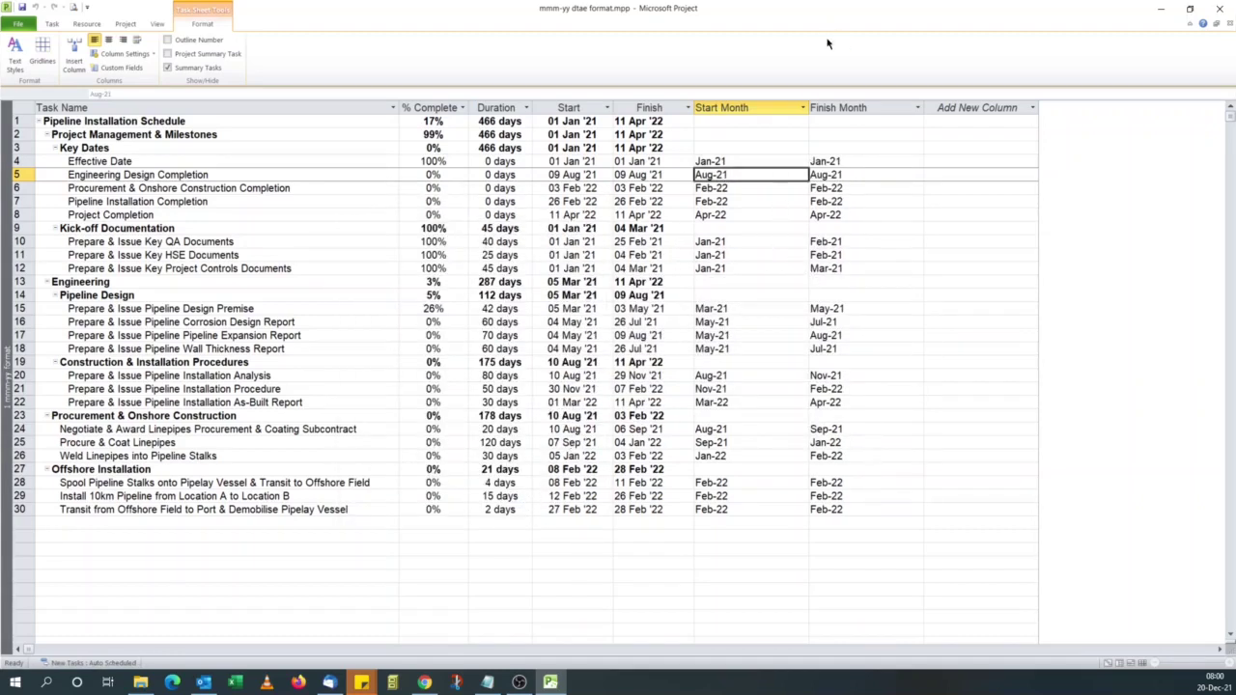
pyautogui.moveTo(807, 107); pyautogui.dragTo(770, 108)
pyautogui.moveTo(880, 114); pyautogui.dragTo(837, 113)
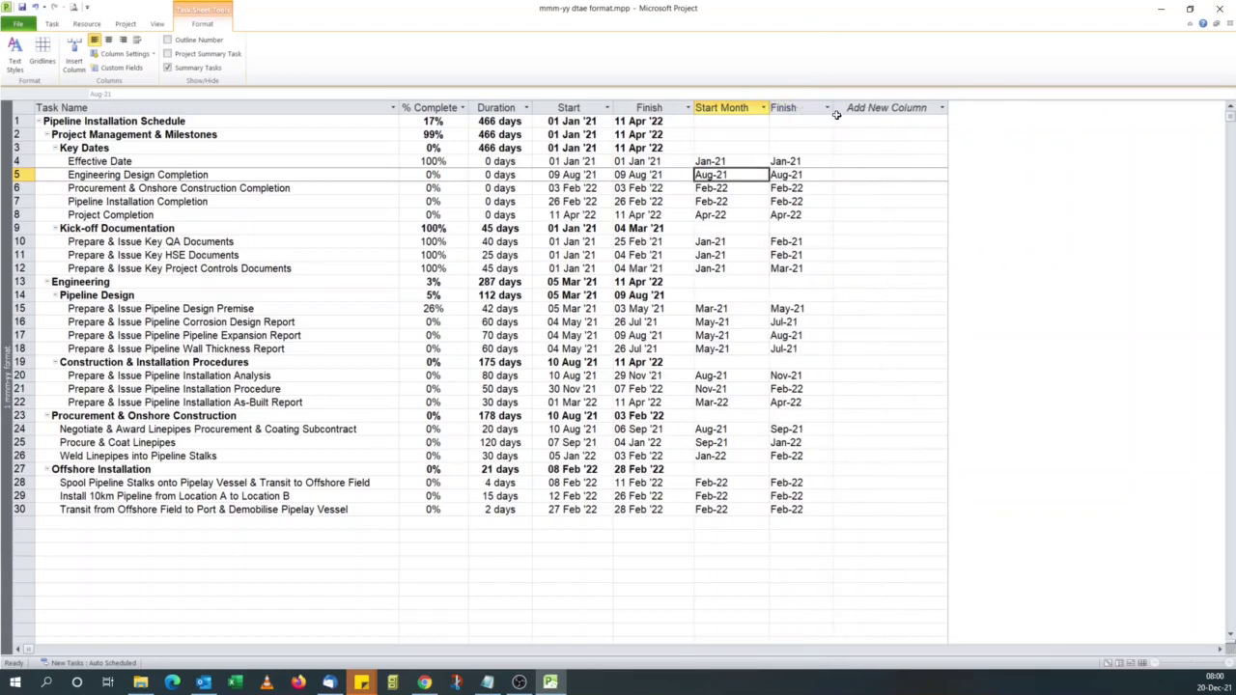
# - Inspect the blank Start Month and Finish Month cells on summary rows 1, 2, 3, 9 and 13
pyautogui.click(52, 23)
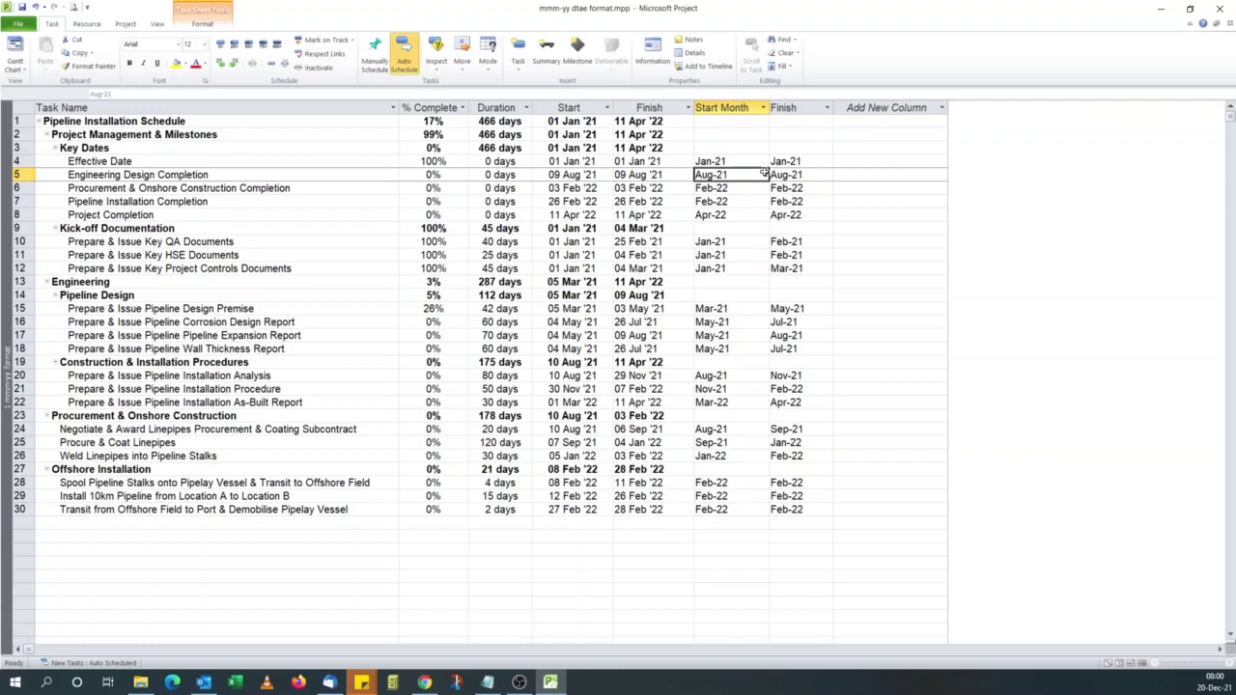
pyautogui.click(737, 126)
pyautogui.click(794, 134)
pyautogui.click(794, 149)
pyautogui.click(730, 228)
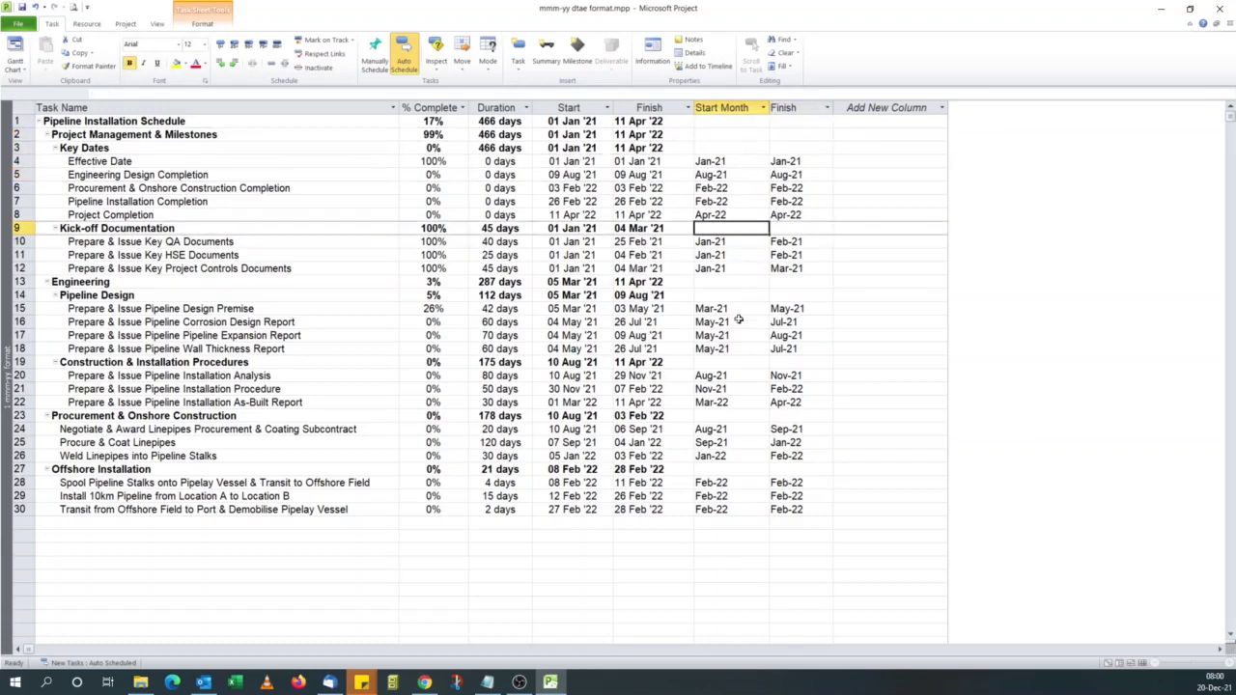
pyautogui.click(708, 285)
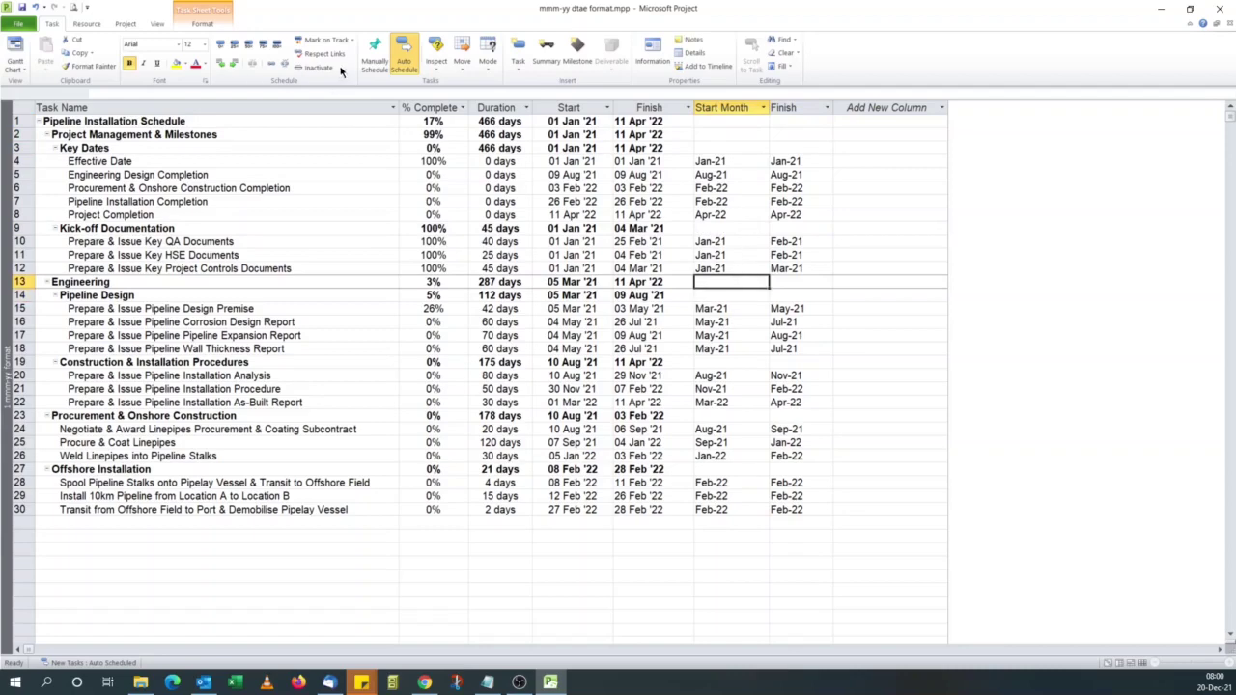
# - In Custom Fields, set Finish Month's summary-row calculation to Use formula
pyautogui.click(201, 23)
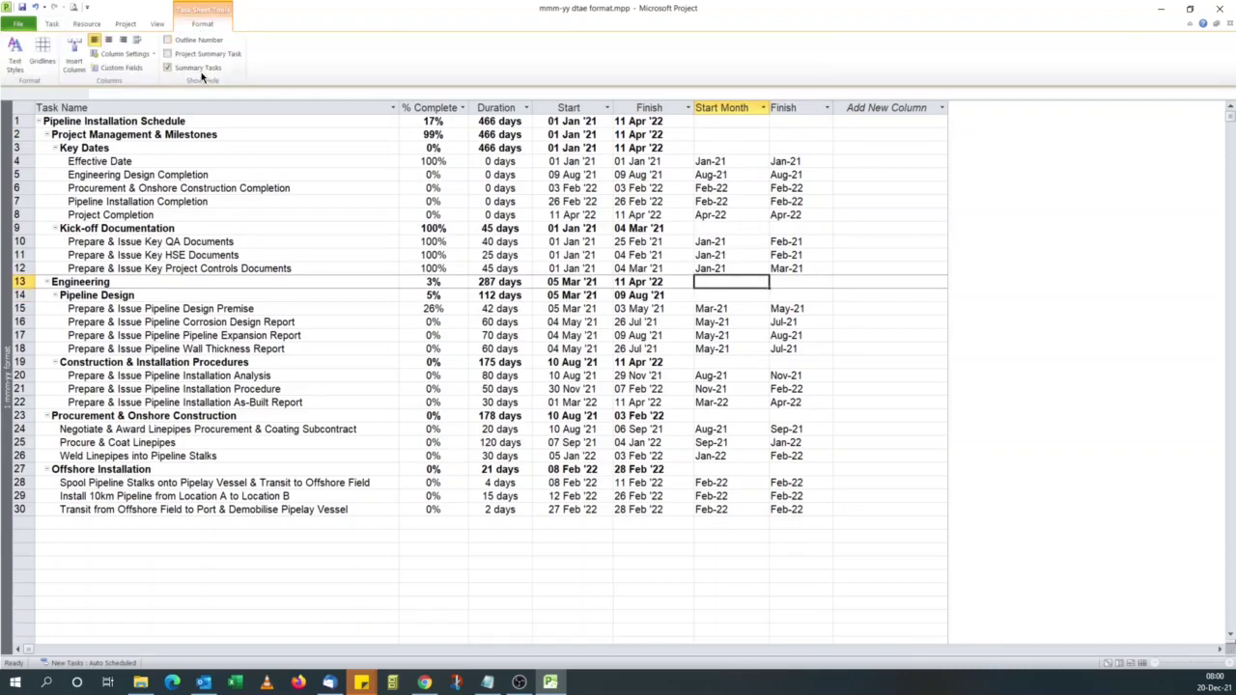
pyautogui.click(122, 67)
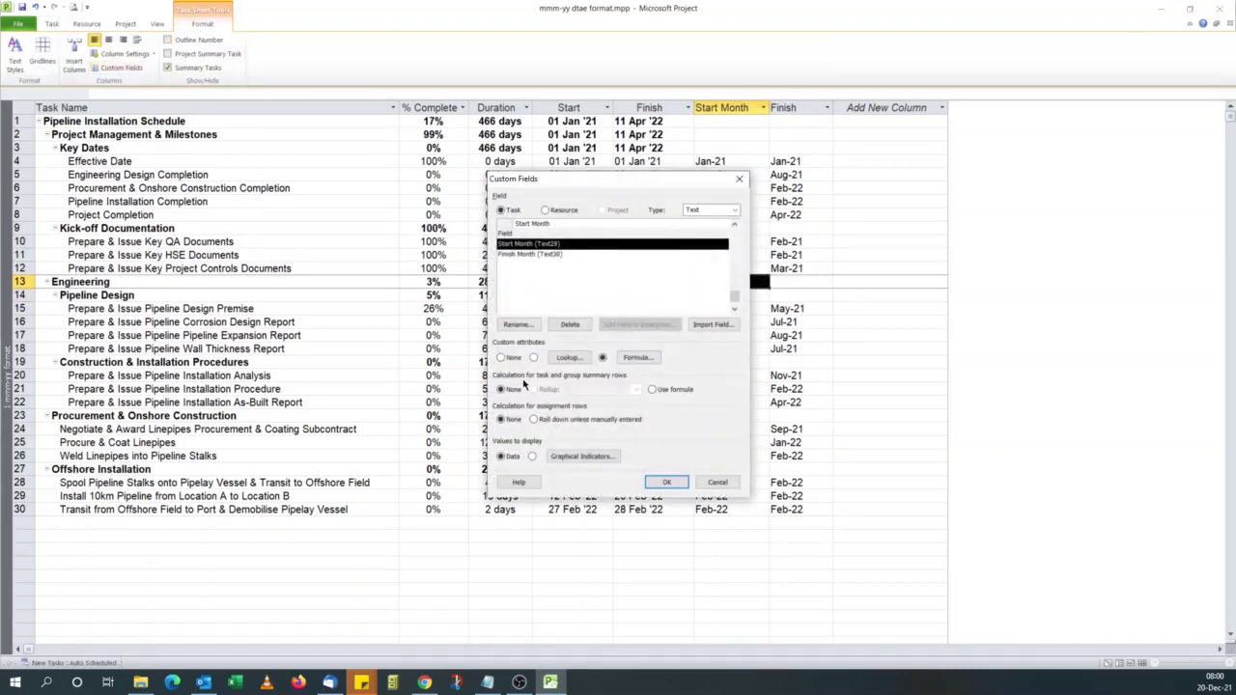
pyautogui.moveTo(632, 185); pyautogui.dragTo(489, 173)
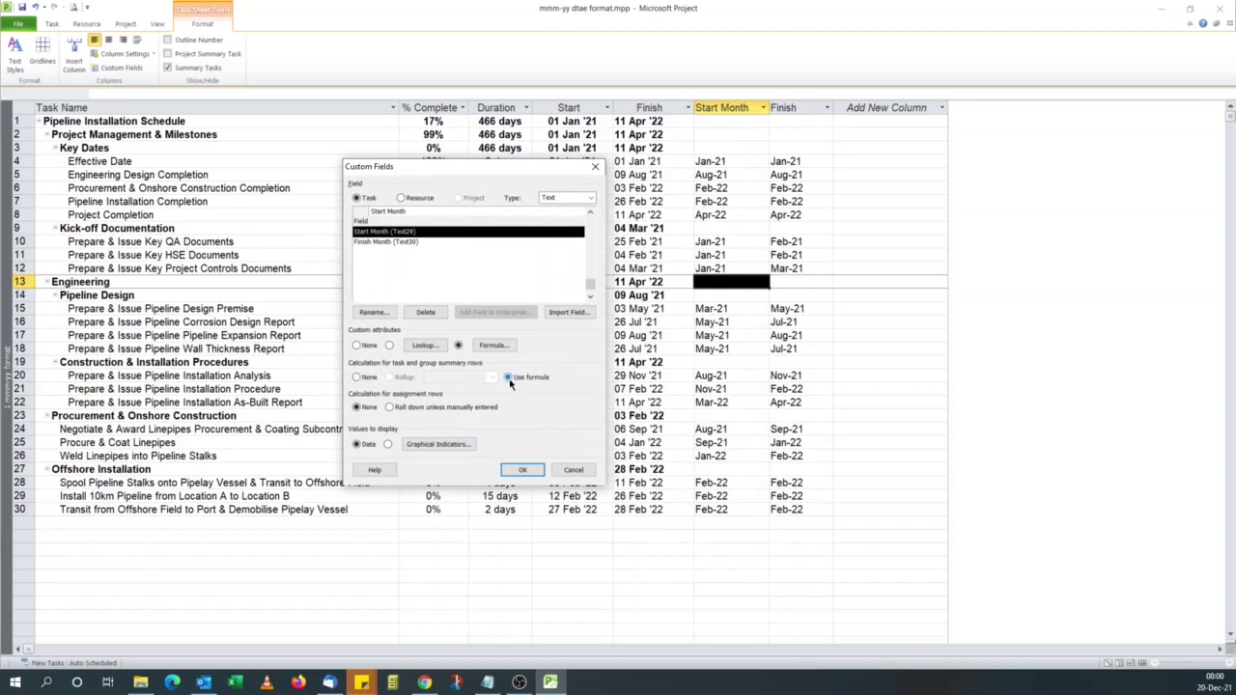
pyautogui.click(411, 242)
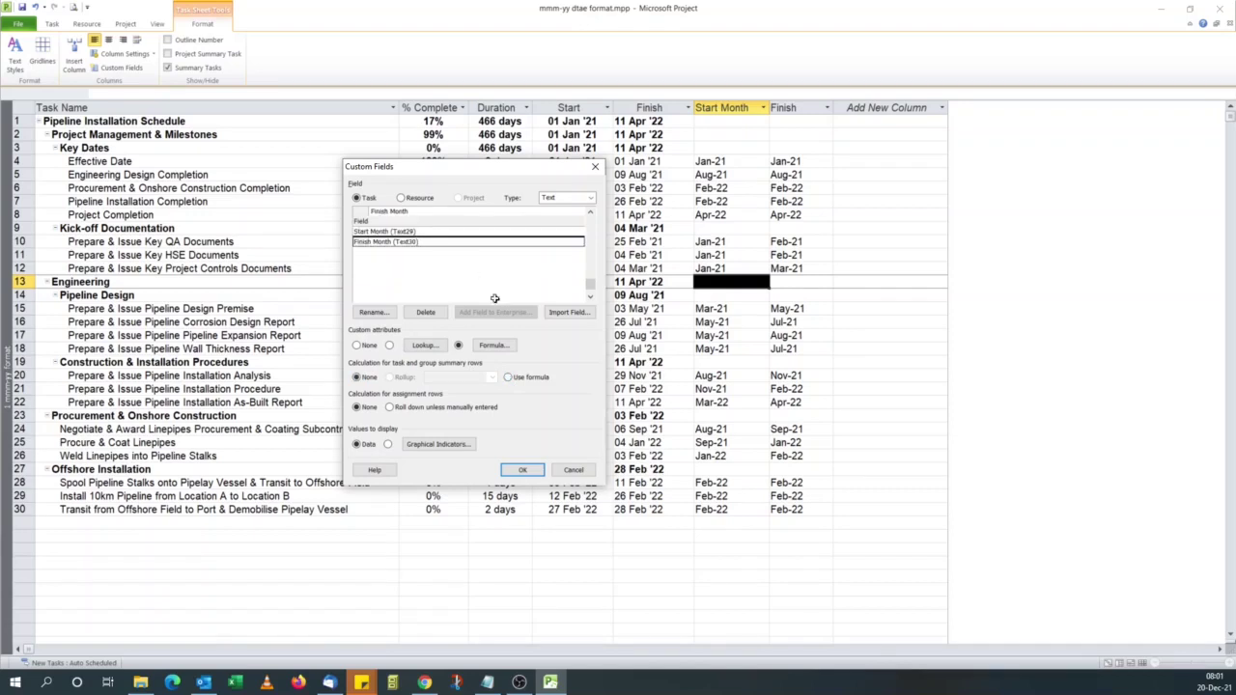
pyautogui.click(506, 378)
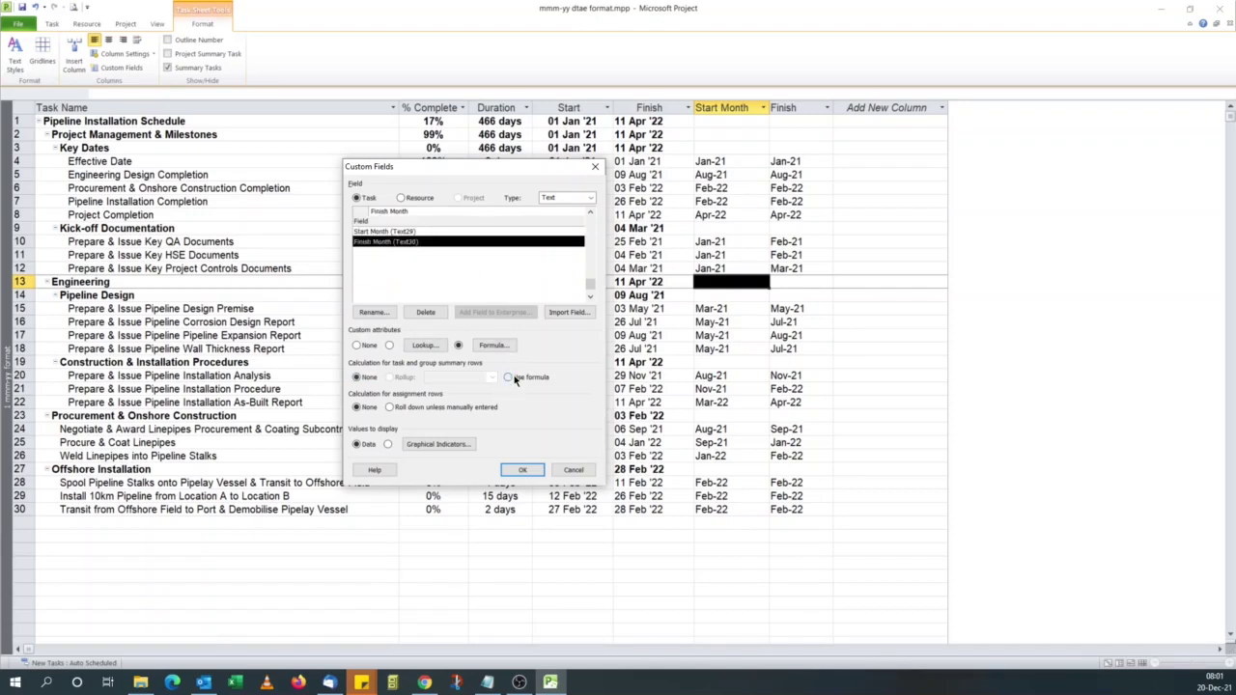
pyautogui.click(523, 469)
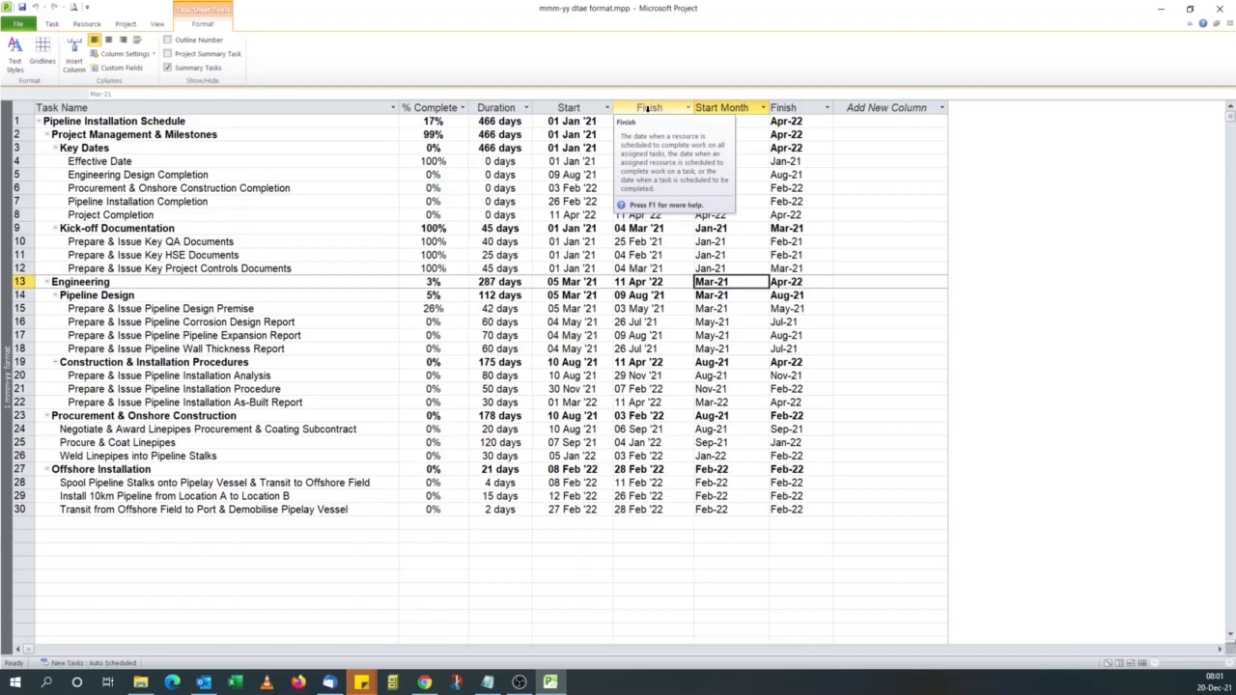
# - Restore the Finish Month column title by retyping 'Month'
pyautogui.click(647, 109)
pyautogui.keyDown('shift'); pyautogui.click(584, 109); pyautogui.keyUp('shift')
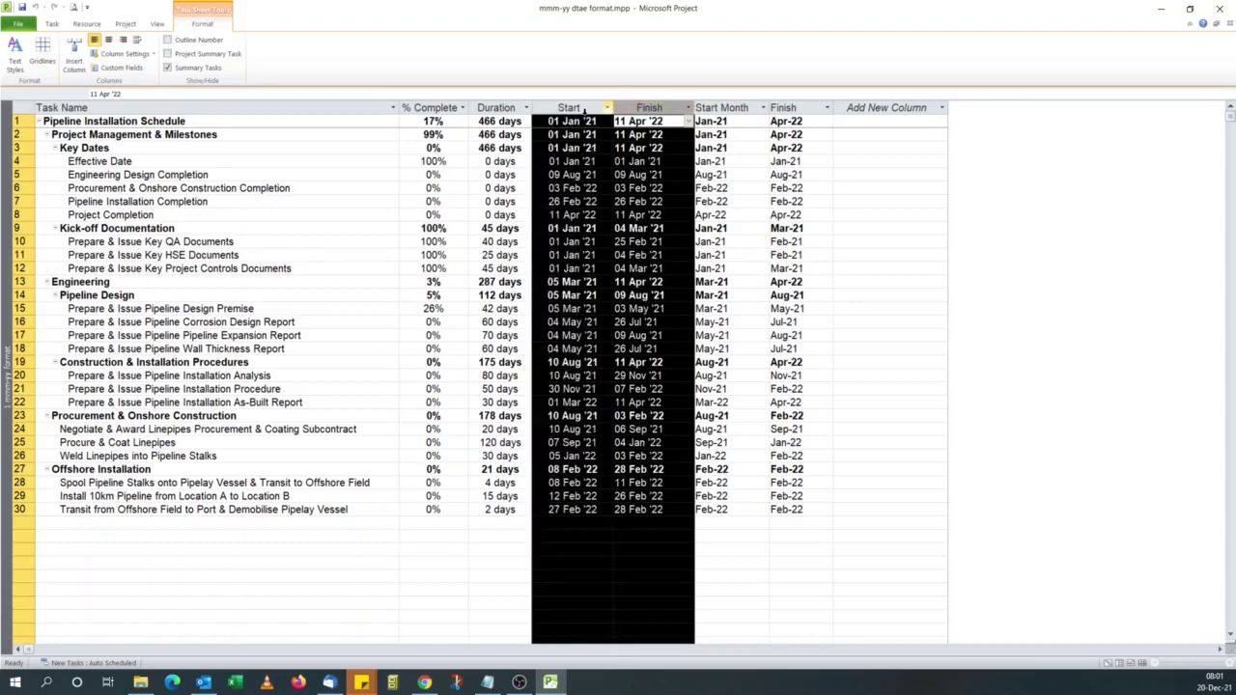
pyautogui.click(731, 190)
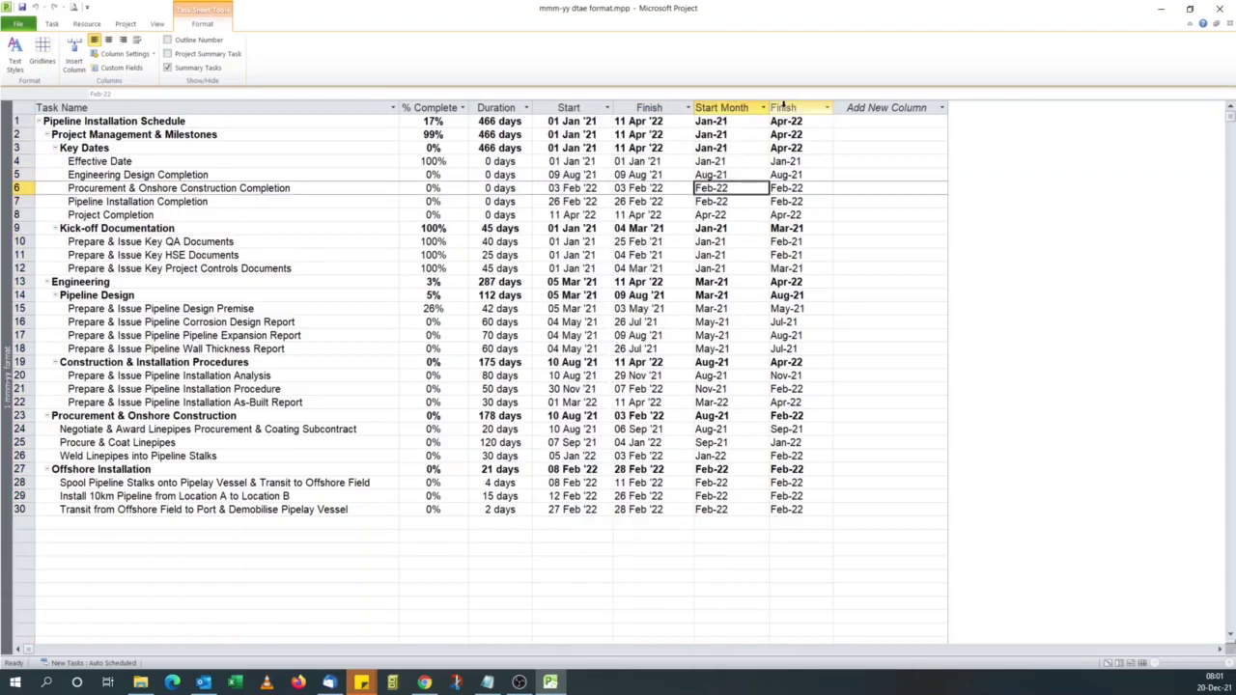
pyautogui.write('Month')
pyautogui.press('Return')
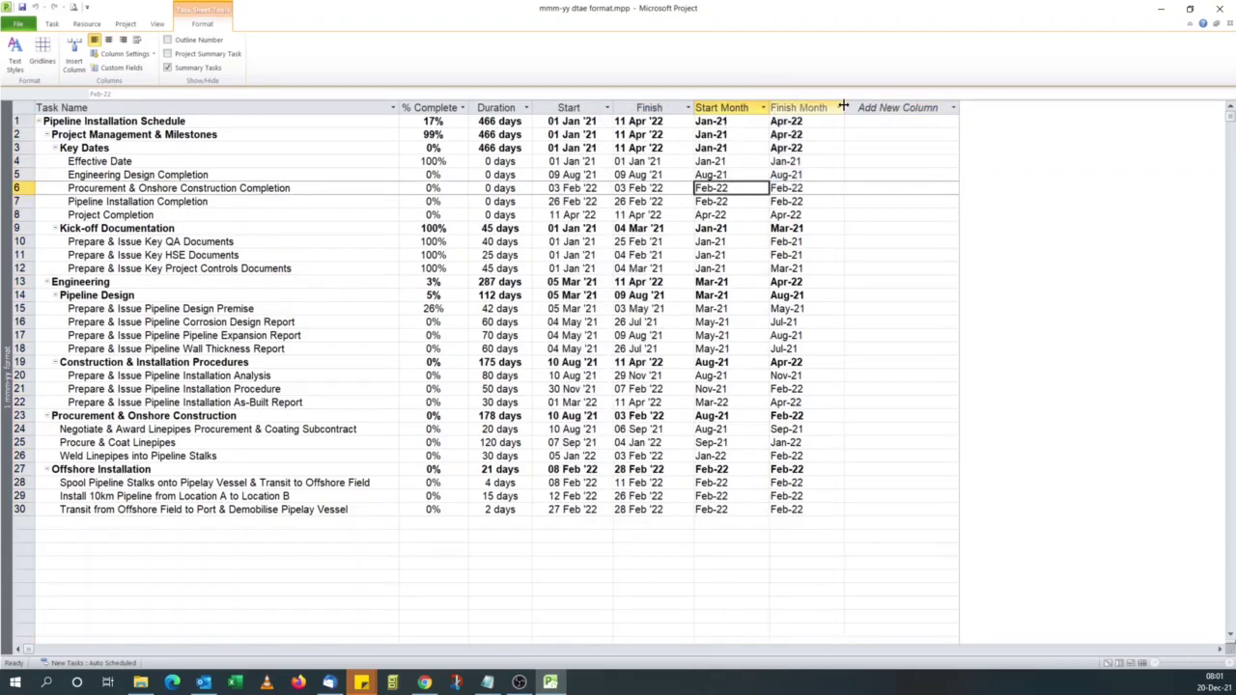
# - Hide the Start and Finish date columns
pyautogui.click(569, 107)
pyautogui.keyDown('shift'); pyautogui.click(638, 107); pyautogui.keyUp('shift')
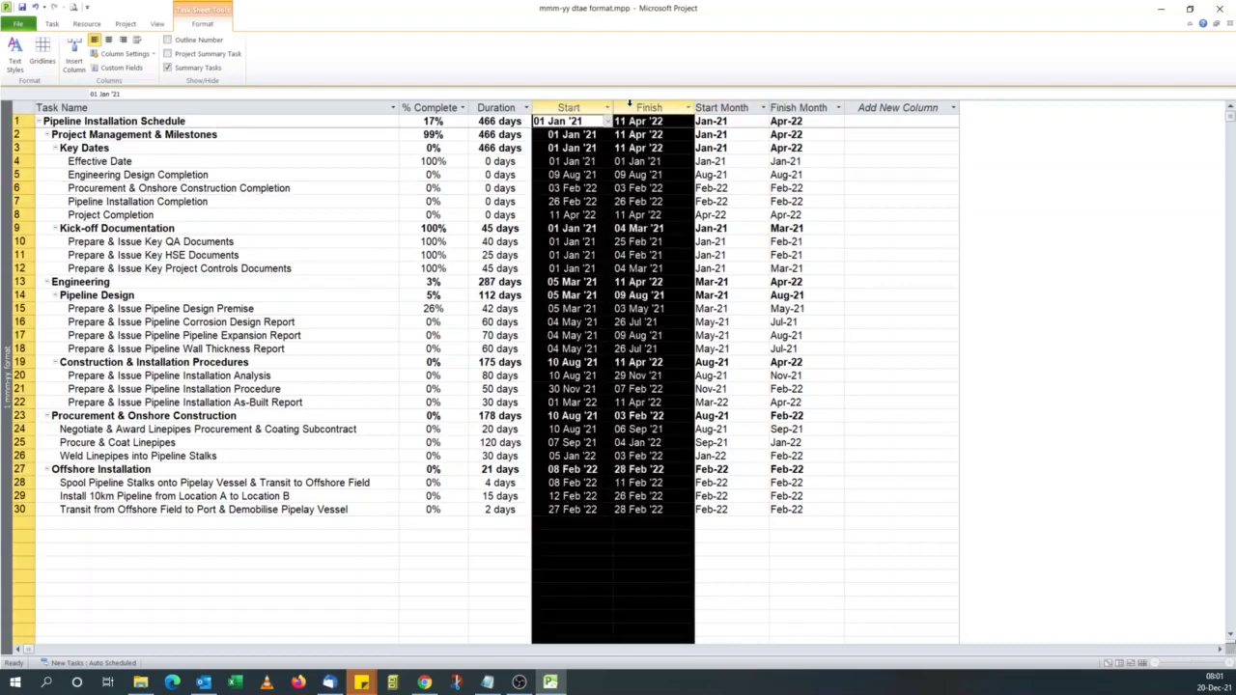
pyautogui.rightClick(645, 109)
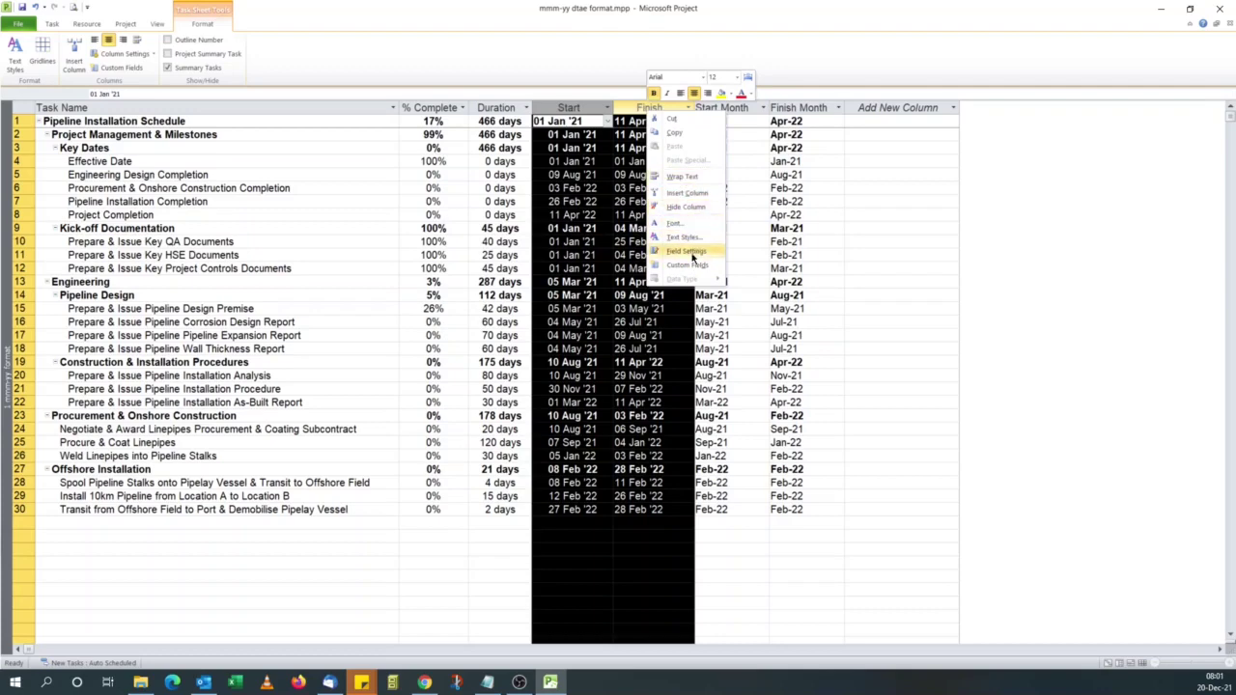
pyautogui.click(684, 208)
# - Hide the Duration column from the task sheet
pyautogui.click(521, 187)
pyautogui.click(508, 108)
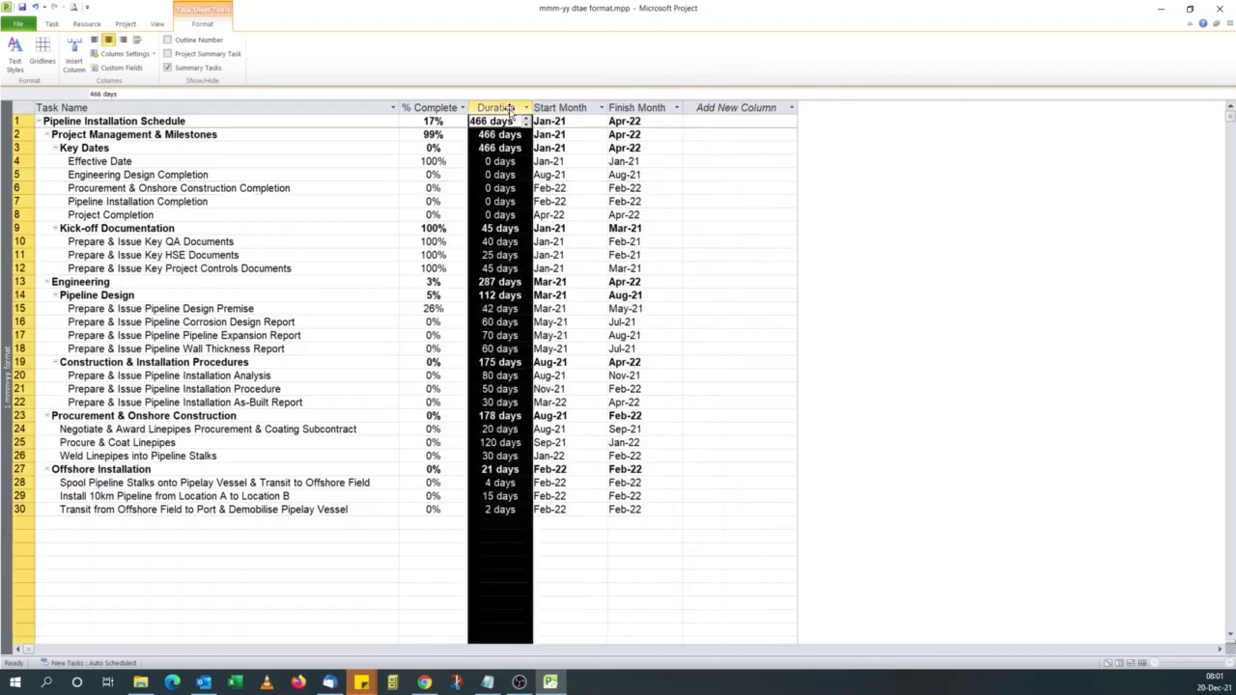
pyautogui.rightClick(509, 110)
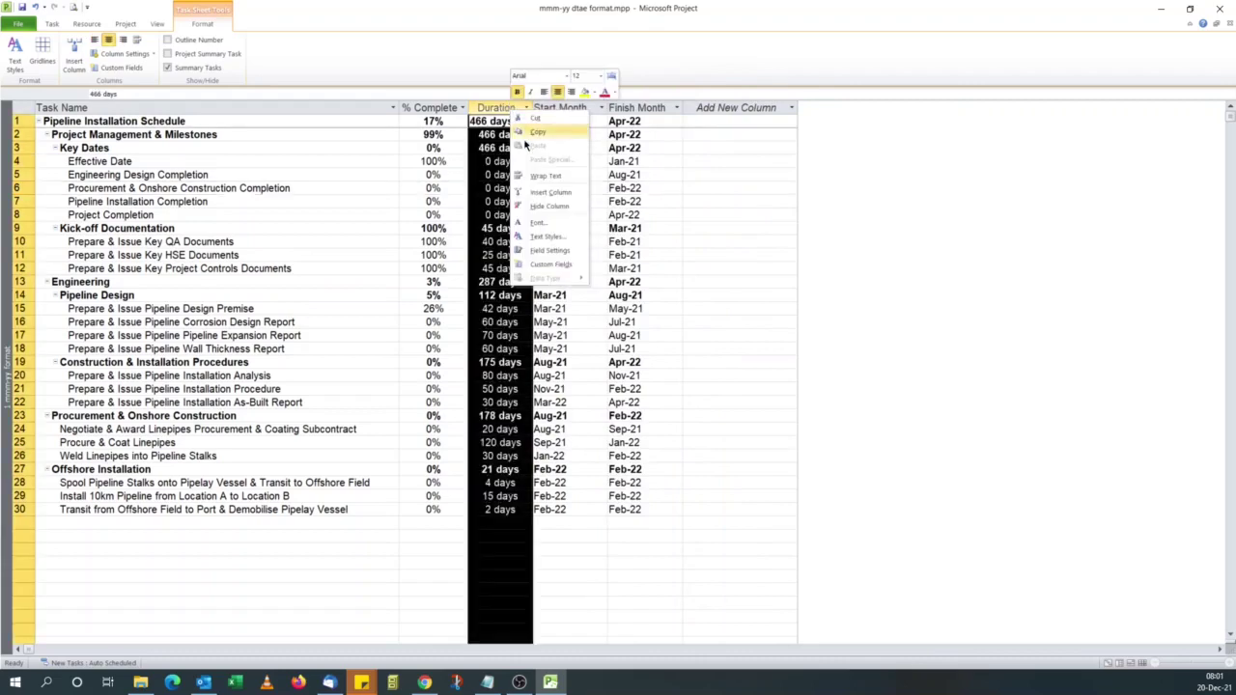
pyautogui.click(557, 206)
pyautogui.click(417, 240)
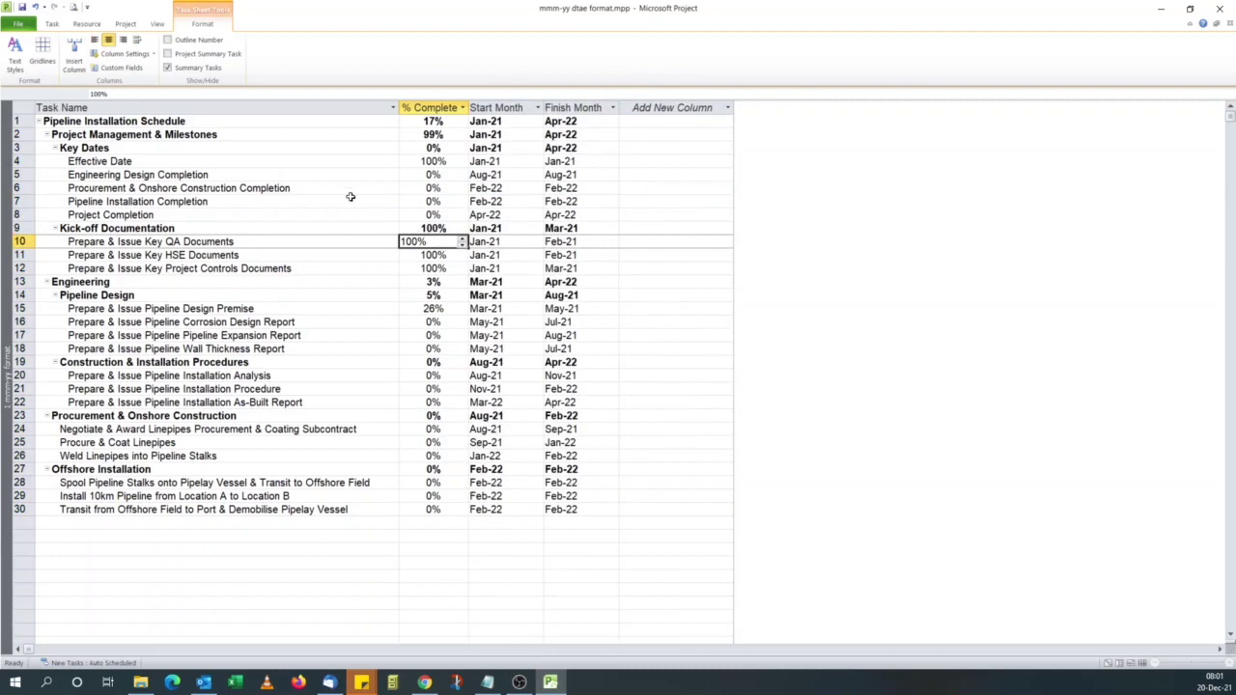
# - Preview the sheet zoomed in, with Microsoft Print to PDF as the printer
pyautogui.click(74, 8)
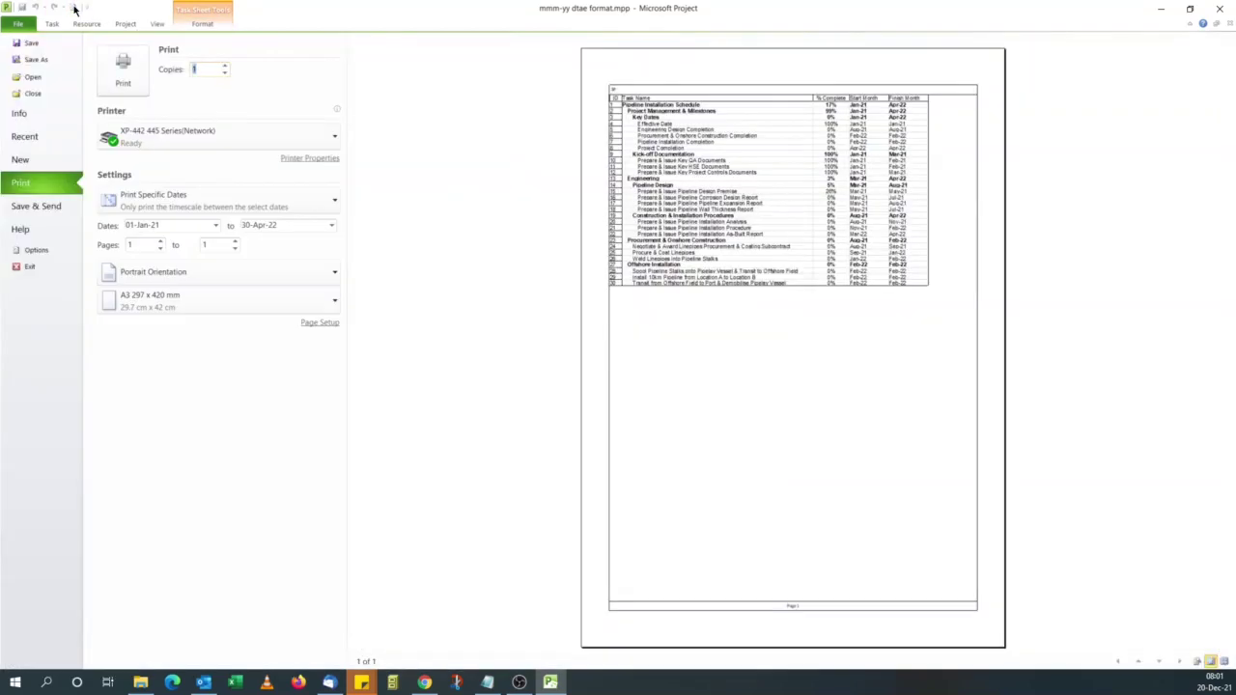
pyautogui.click(712, 226)
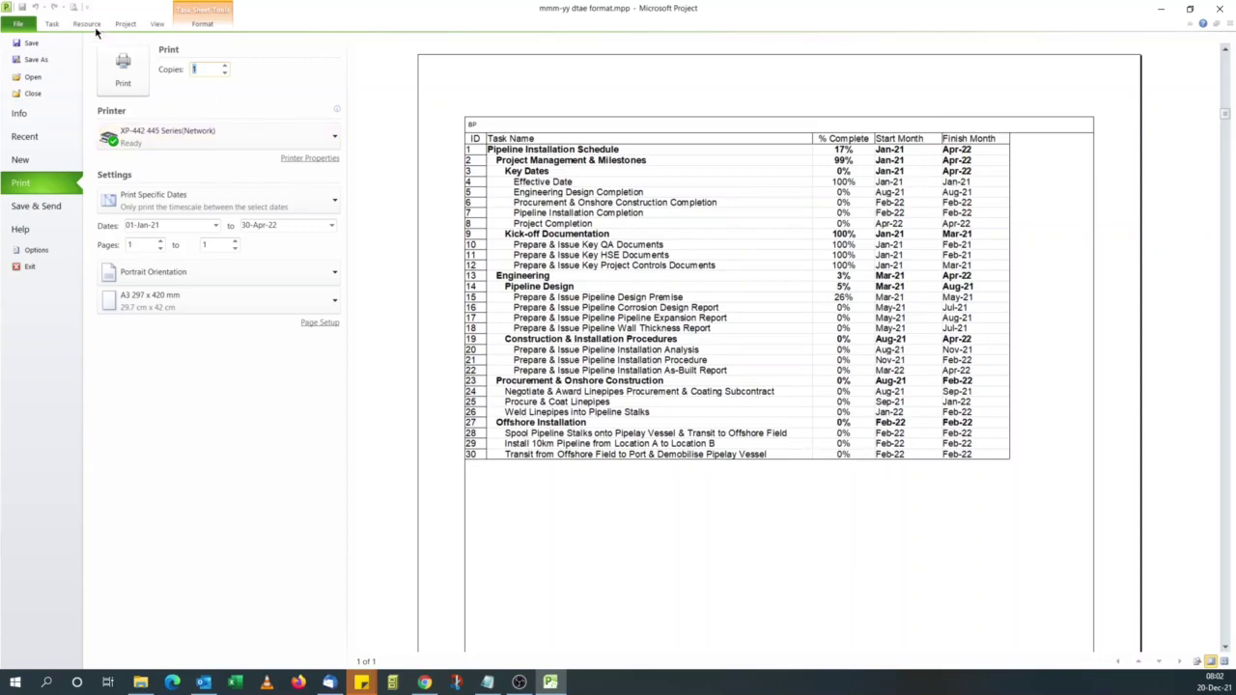
pyautogui.click(178, 136)
pyautogui.click(146, 176)
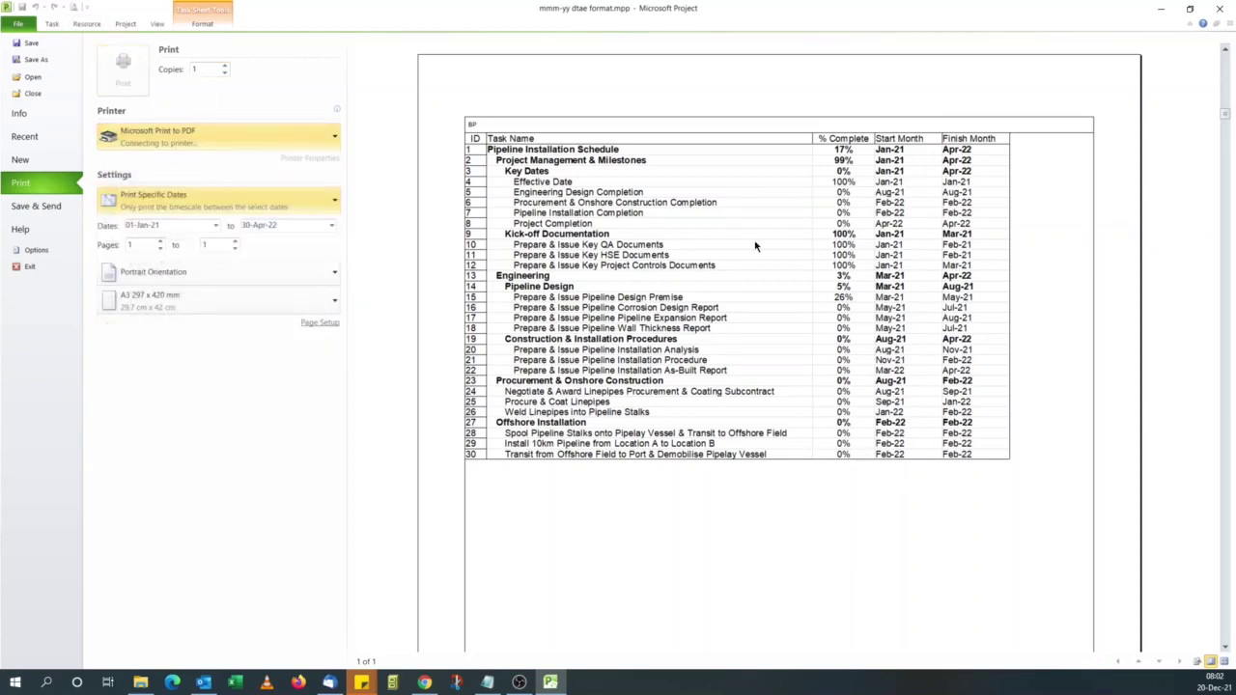
# - Return to the sheet and collapse the four main summaries, from Project Management to Offshore Installation
pyautogui.click(53, 23)
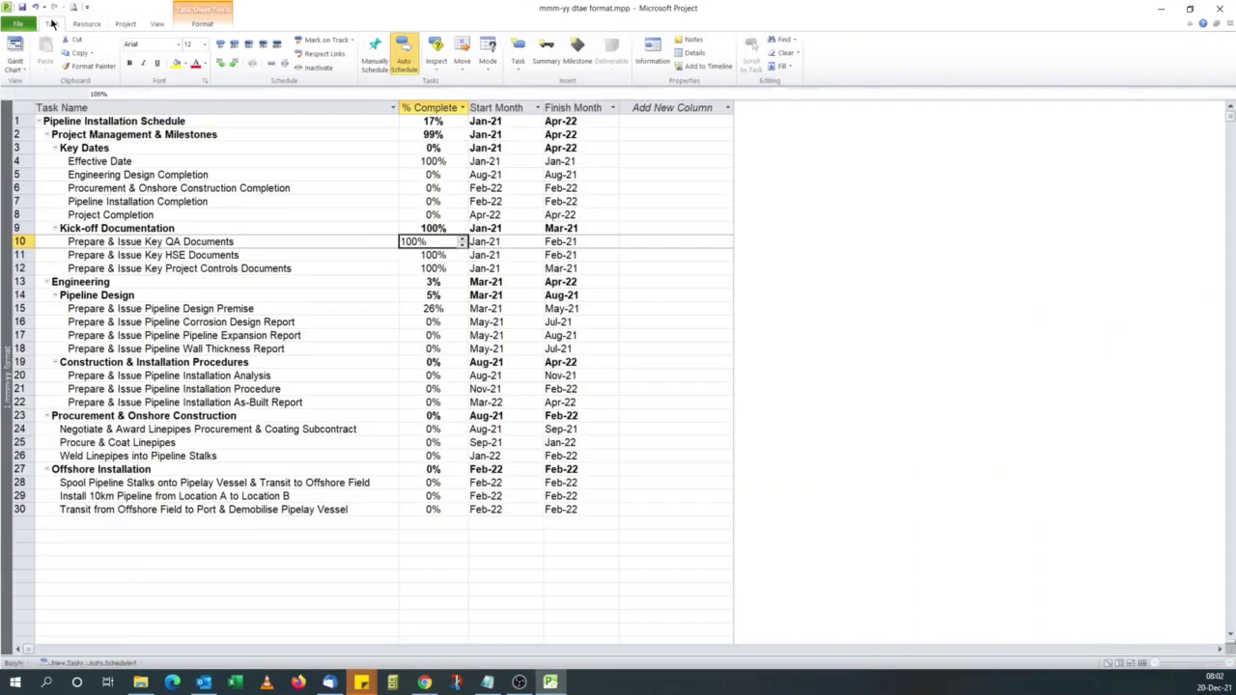
pyautogui.click(46, 135)
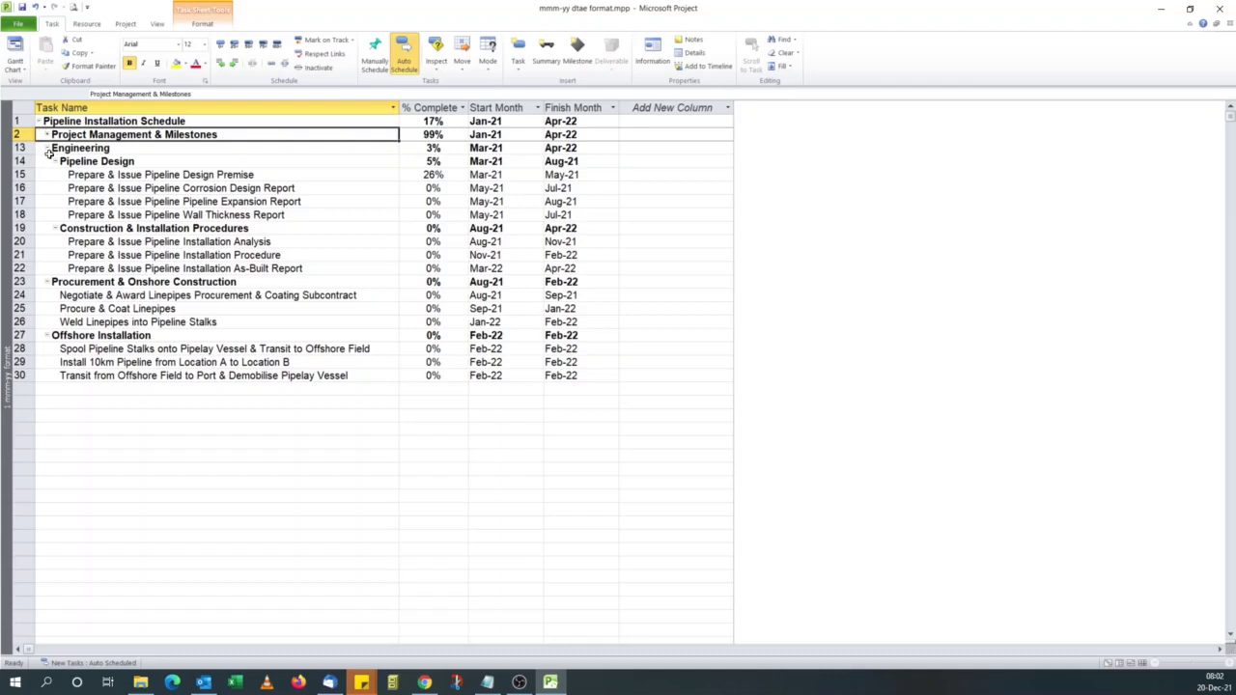
pyautogui.click(44, 148)
pyautogui.click(46, 161)
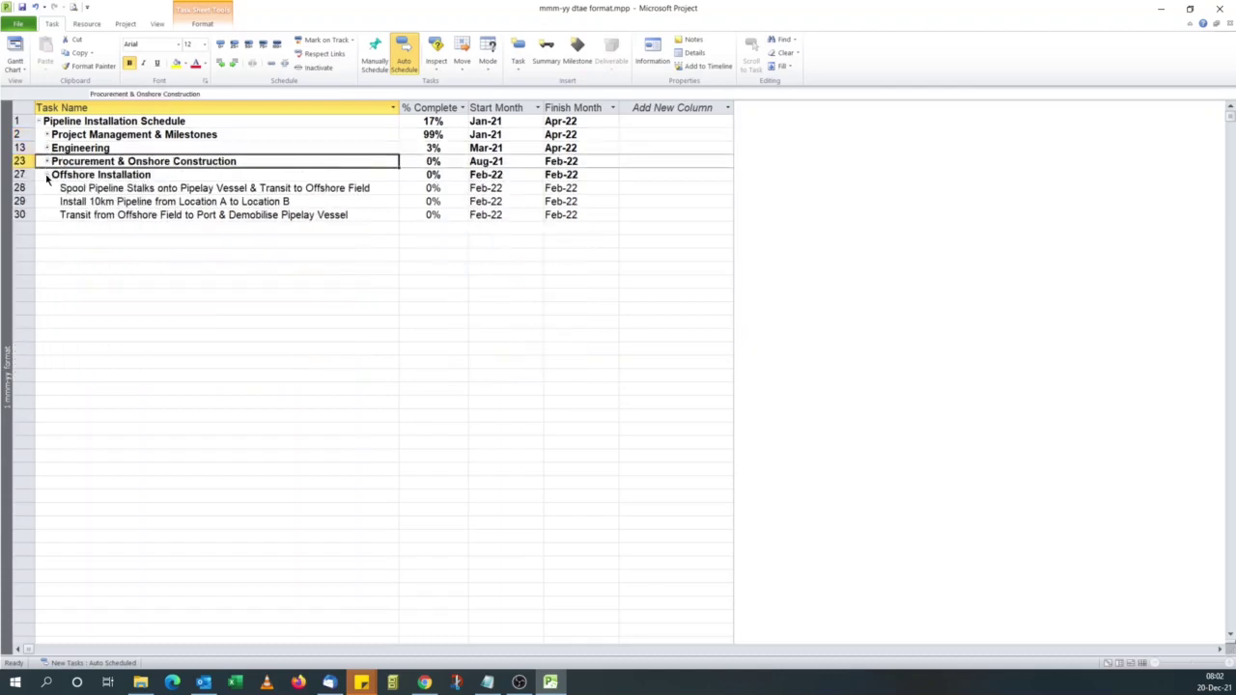
pyautogui.click(46, 175)
# - Expand the outline to show all subtasks
pyautogui.click(157, 23)
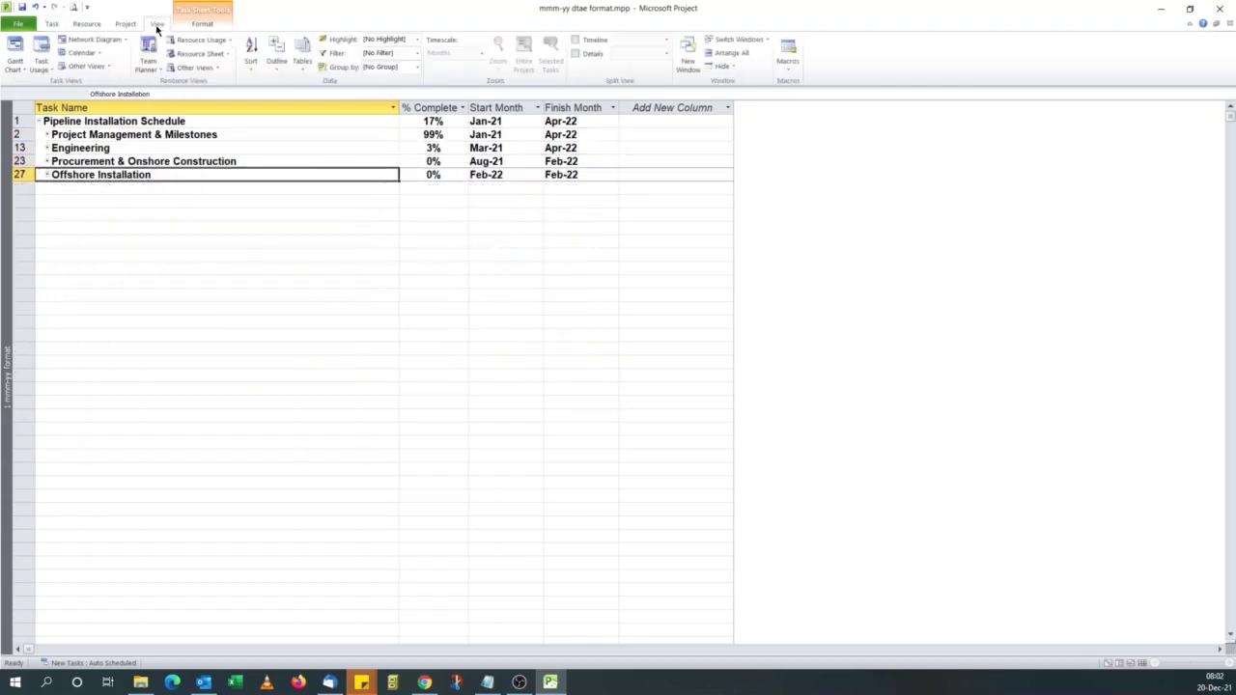
pyautogui.click(267, 61)
pyautogui.click(305, 110)
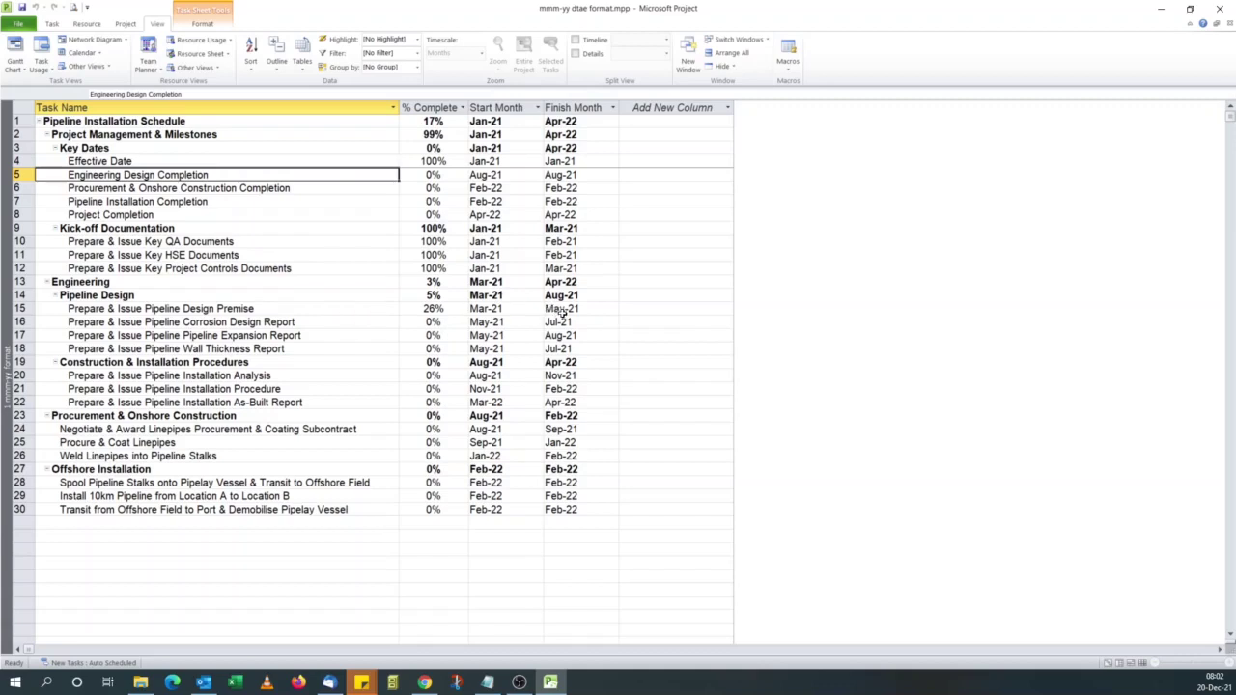
# - Review row 15's month values, then switch to the Gantt Chart view
pyautogui.click(20, 308)
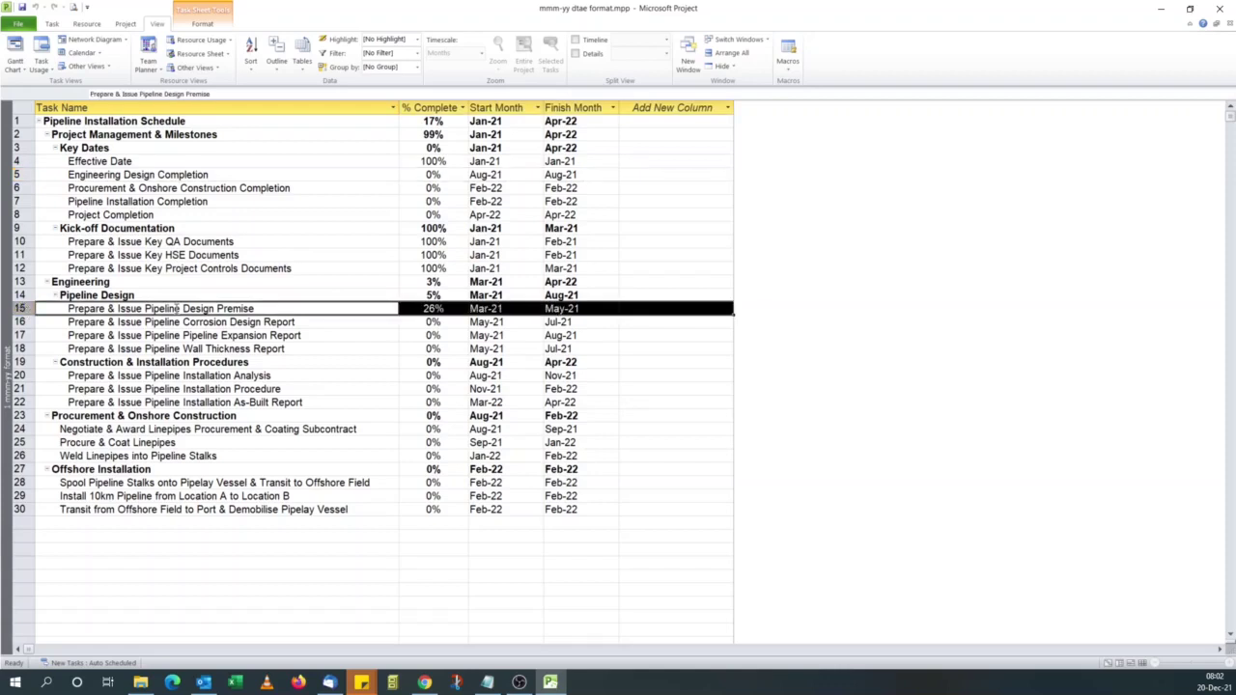
pyautogui.click(262, 323)
pyautogui.click(490, 308)
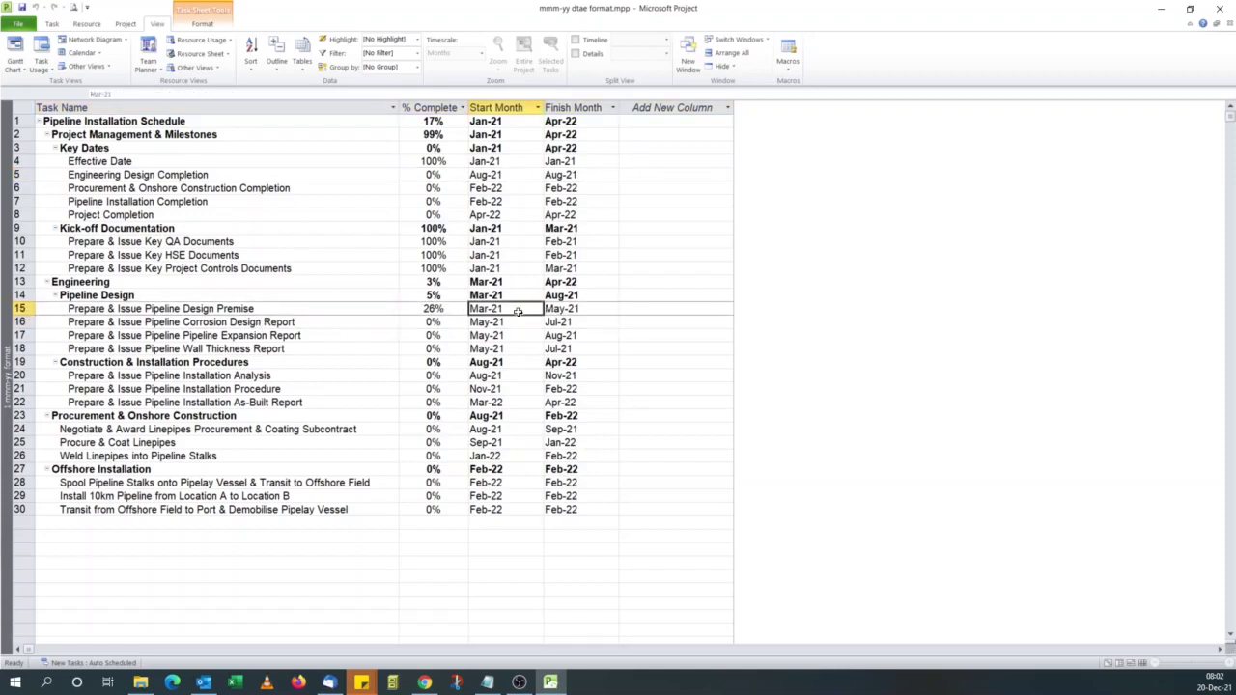
pyautogui.click(575, 308)
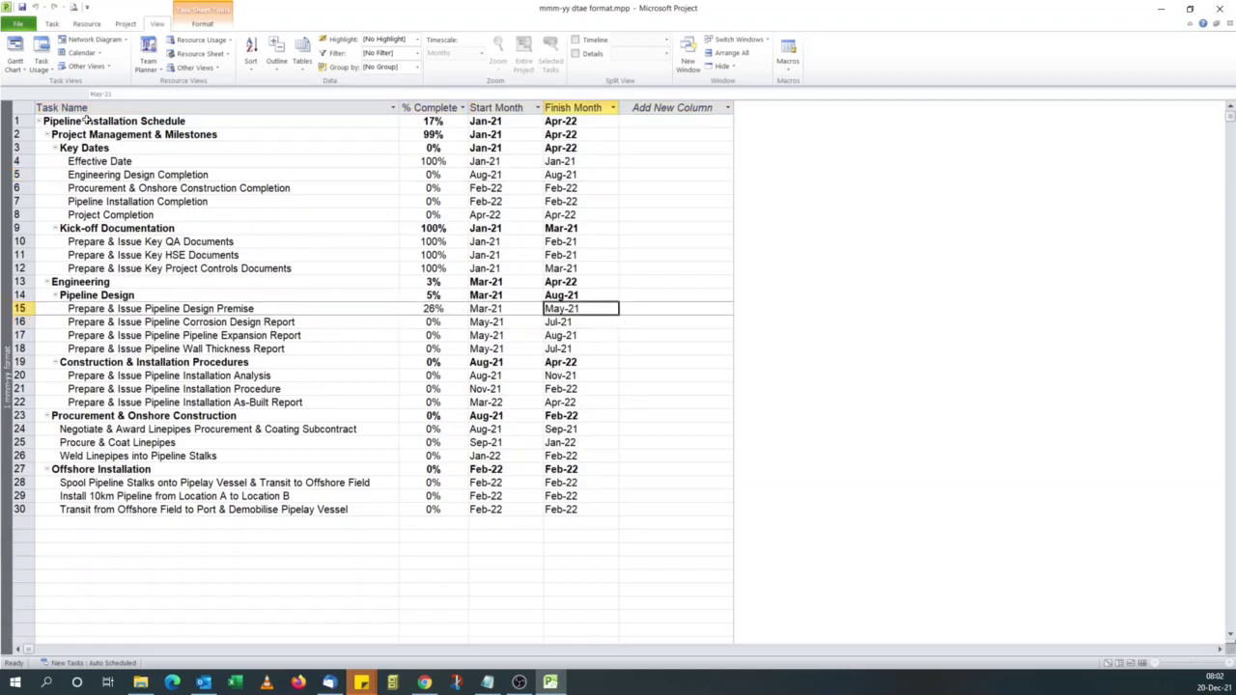
pyautogui.click(14, 71)
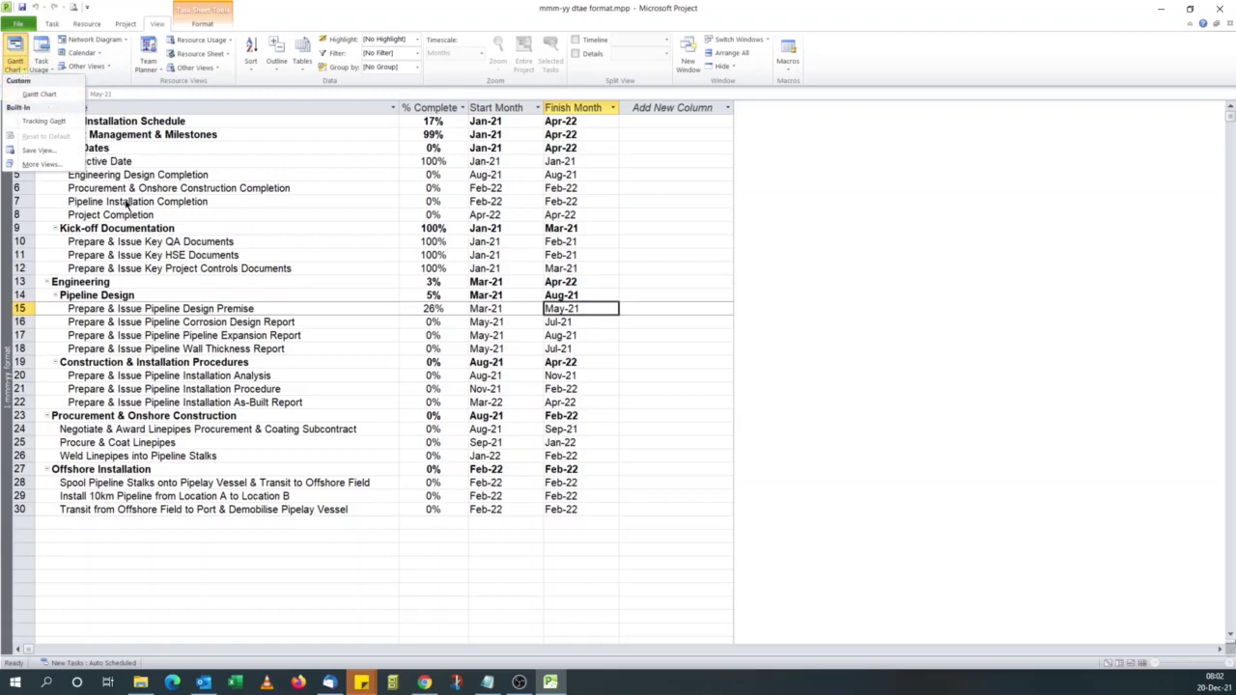
pyautogui.press('Escape')
pyautogui.click(58, 25)
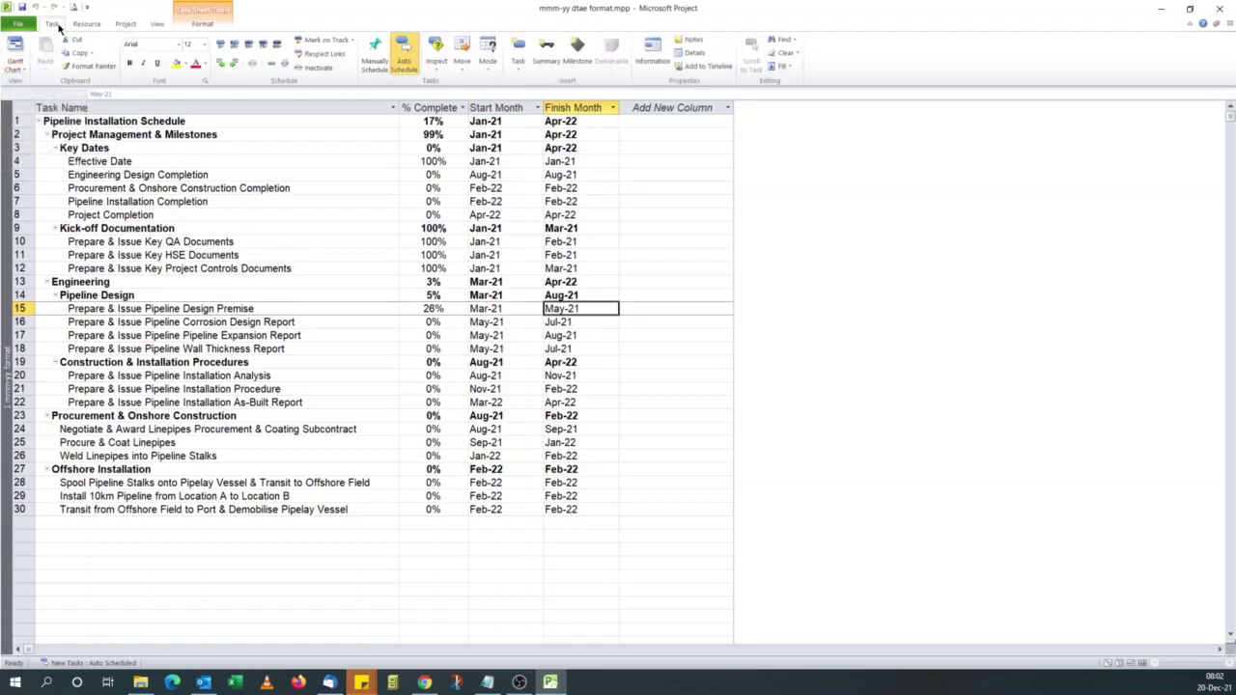
pyautogui.click(19, 70)
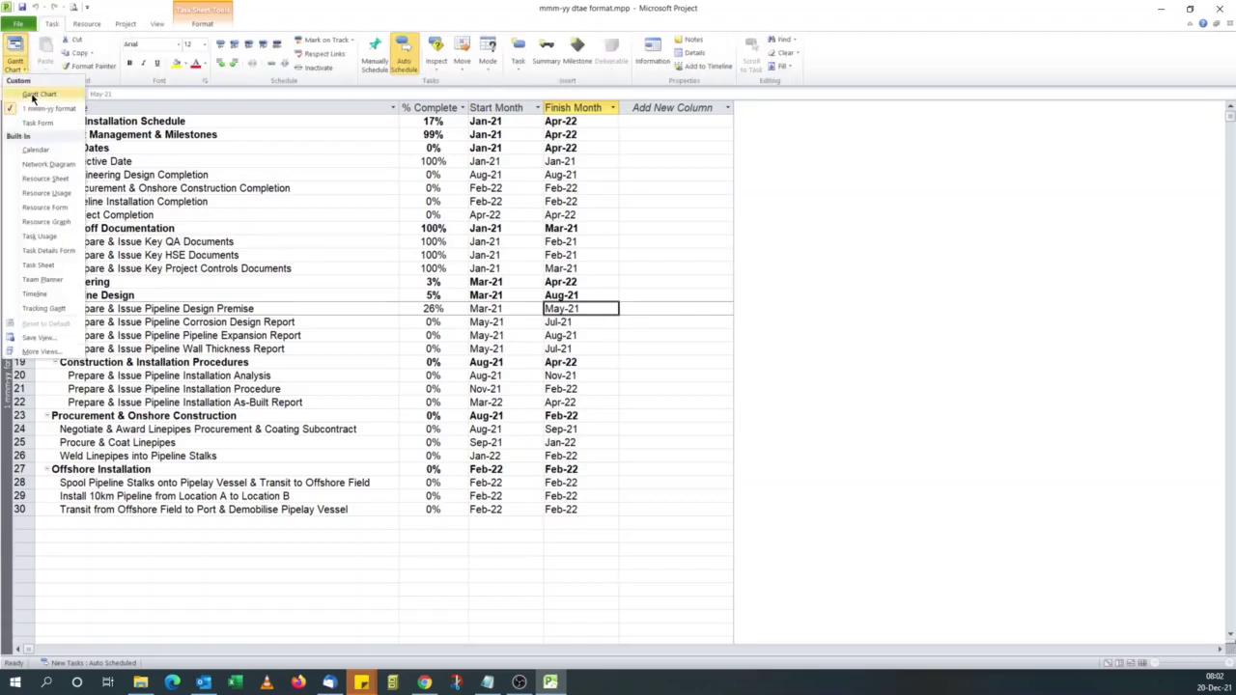
pyautogui.click(37, 94)
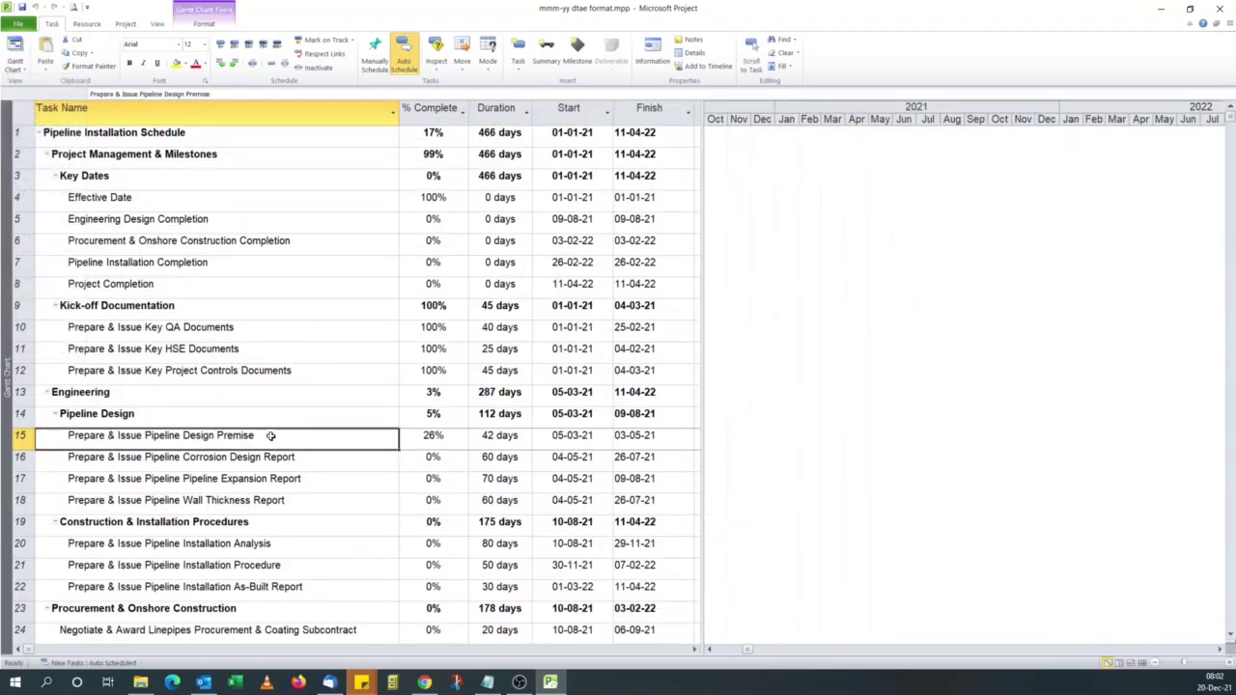
# - Change Pipeline Design Premise's duration from 42 to 20 days
pyautogui.click(511, 441)
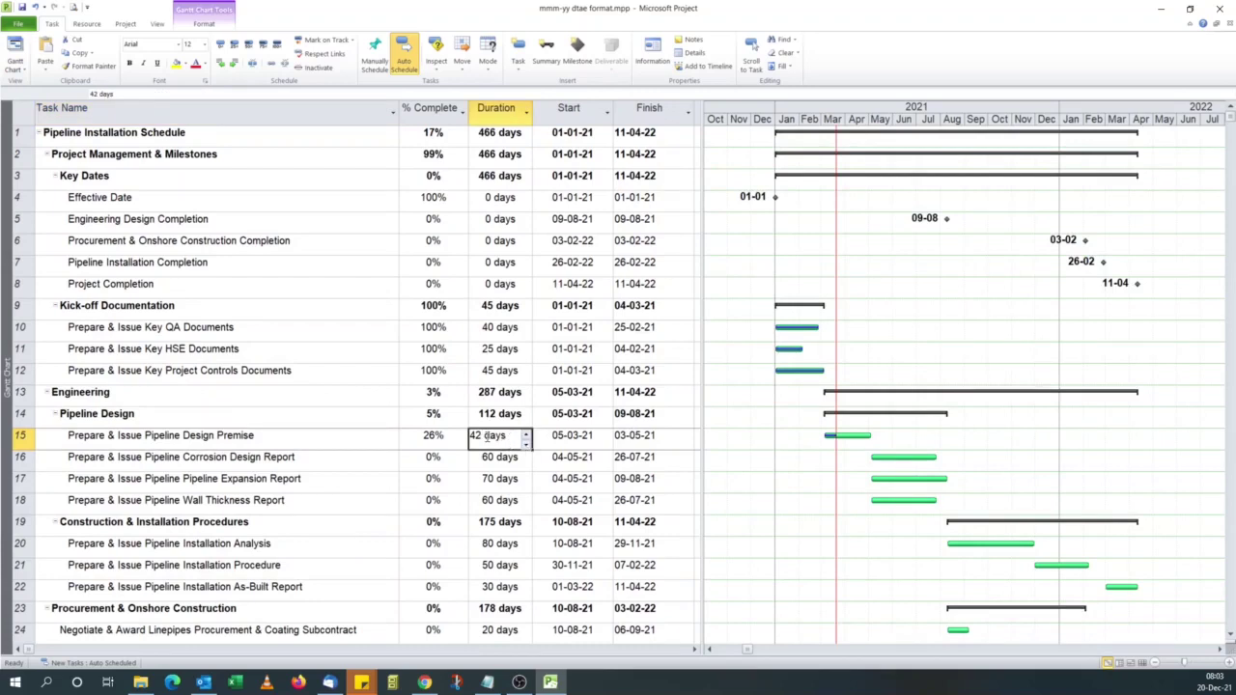
pyautogui.click(480, 435)
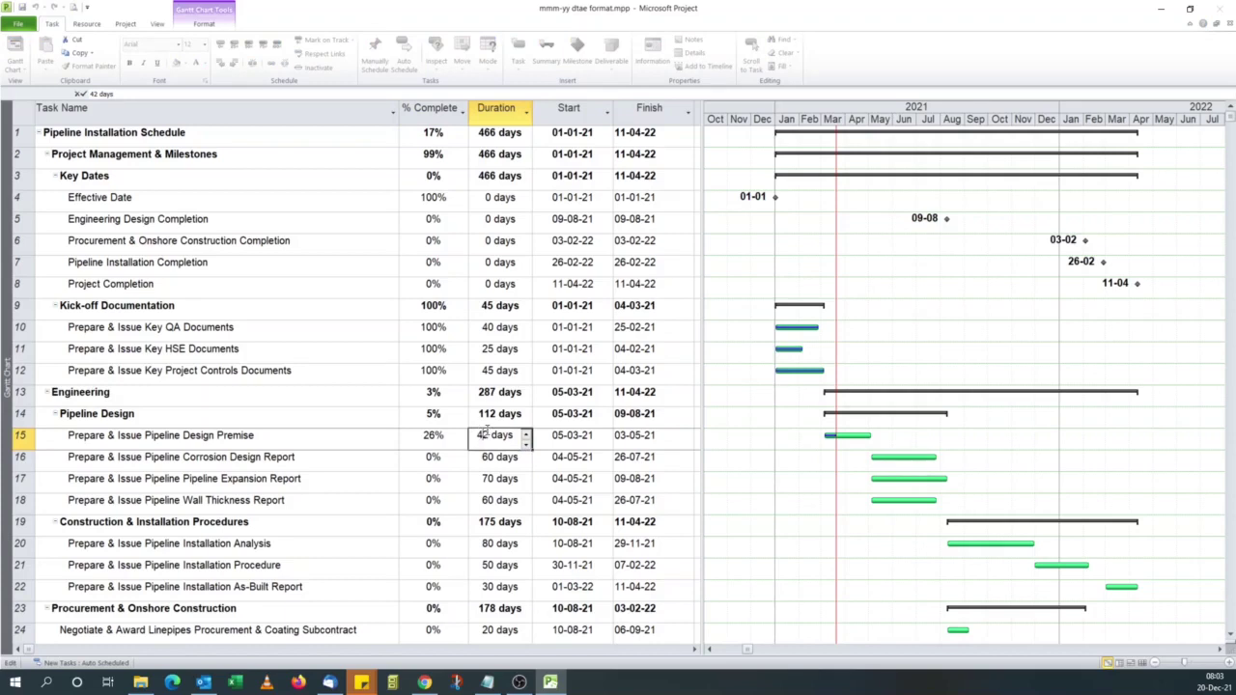
pyautogui.press('BackSpace')
pyautogui.press('BackSpace')
pyautogui.write('20')
pyautogui.press('Return')
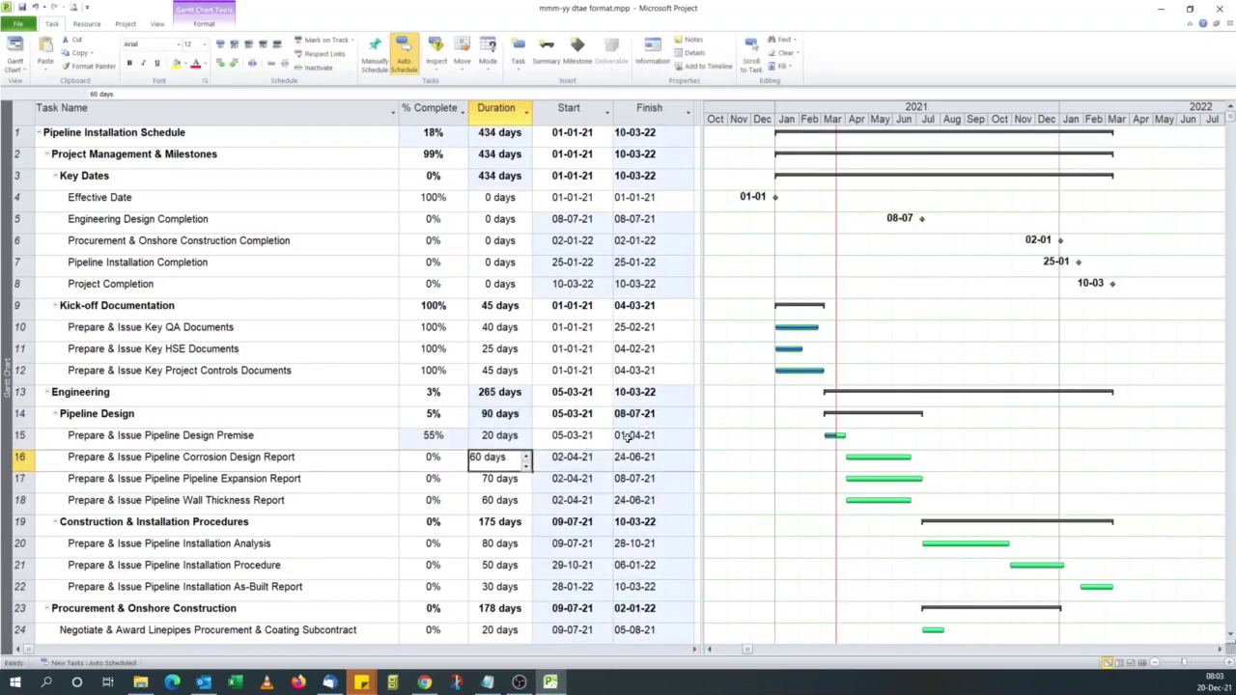
pyautogui.click(295, 436)
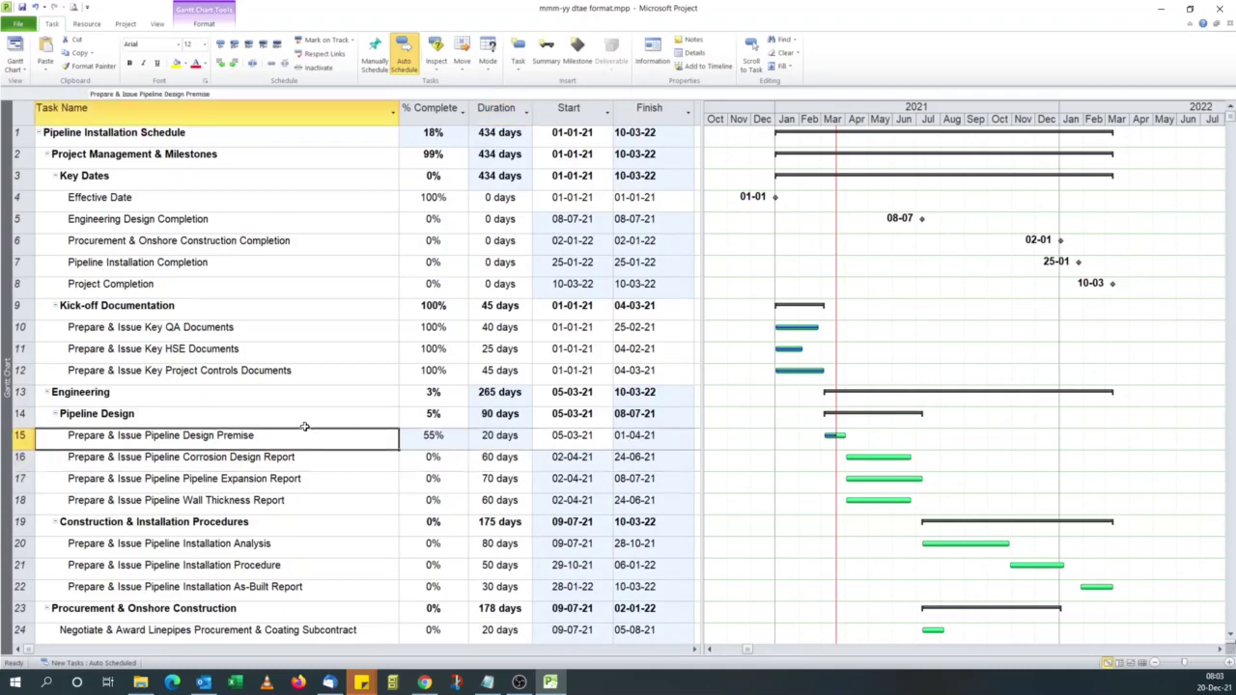
# - Return to the mmm-yy format view, select the Engineering summary row, and check it in Print Preview
pyautogui.click(16, 65)
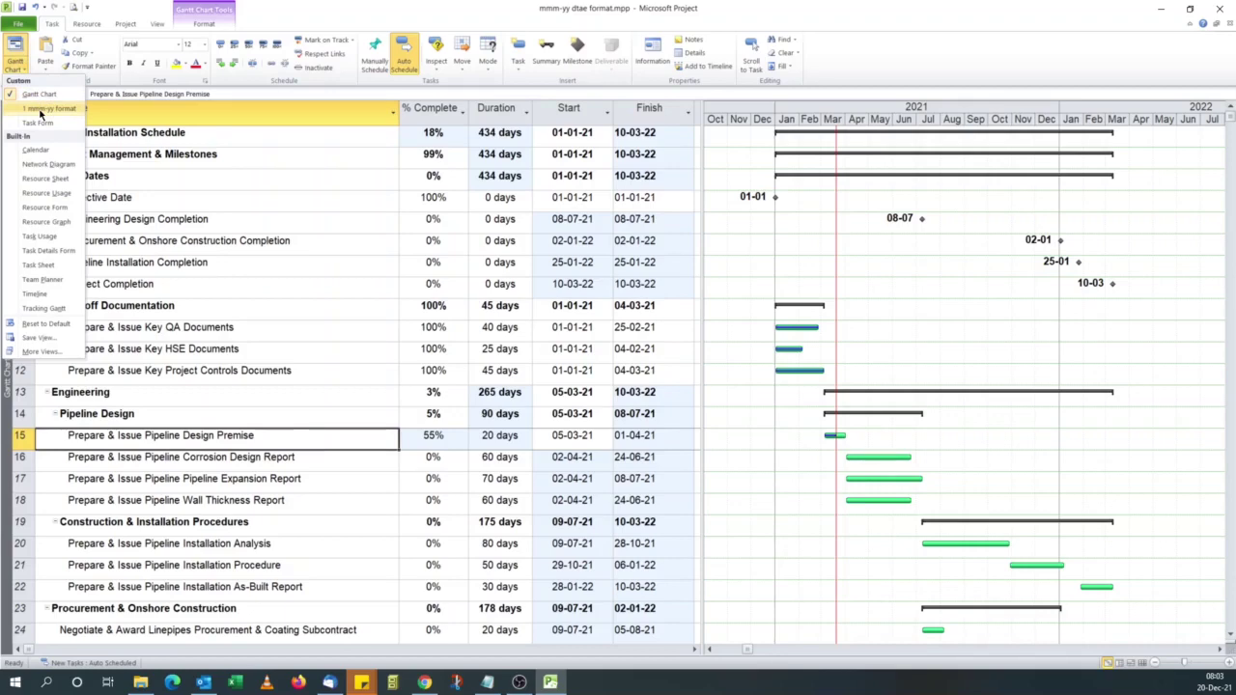
pyautogui.click(40, 111)
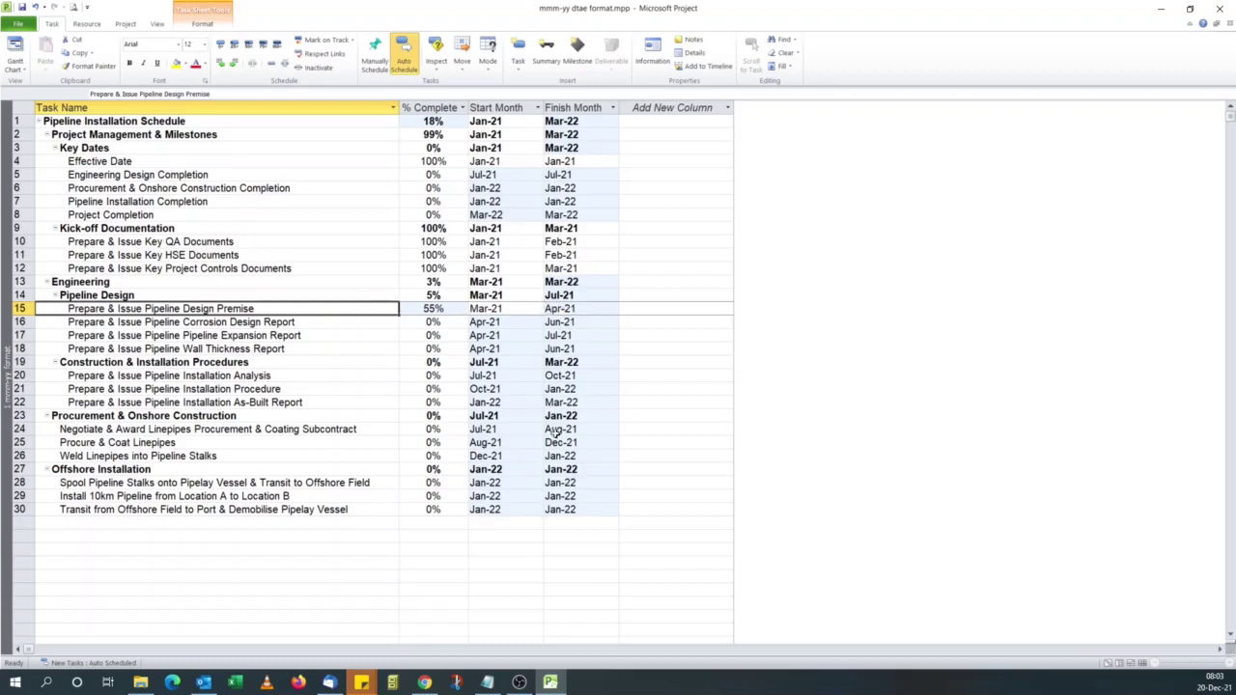
pyautogui.click(319, 390)
pyautogui.click(270, 282)
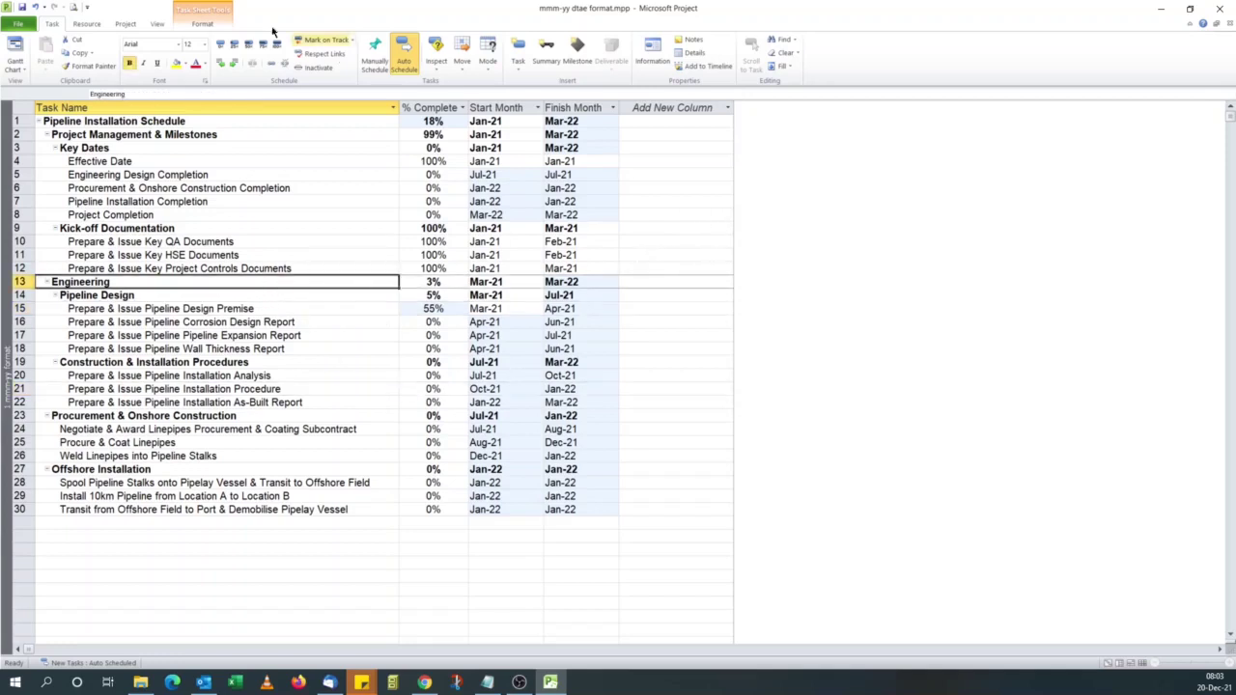
pyautogui.click(76, 7)
pyautogui.click(56, 23)
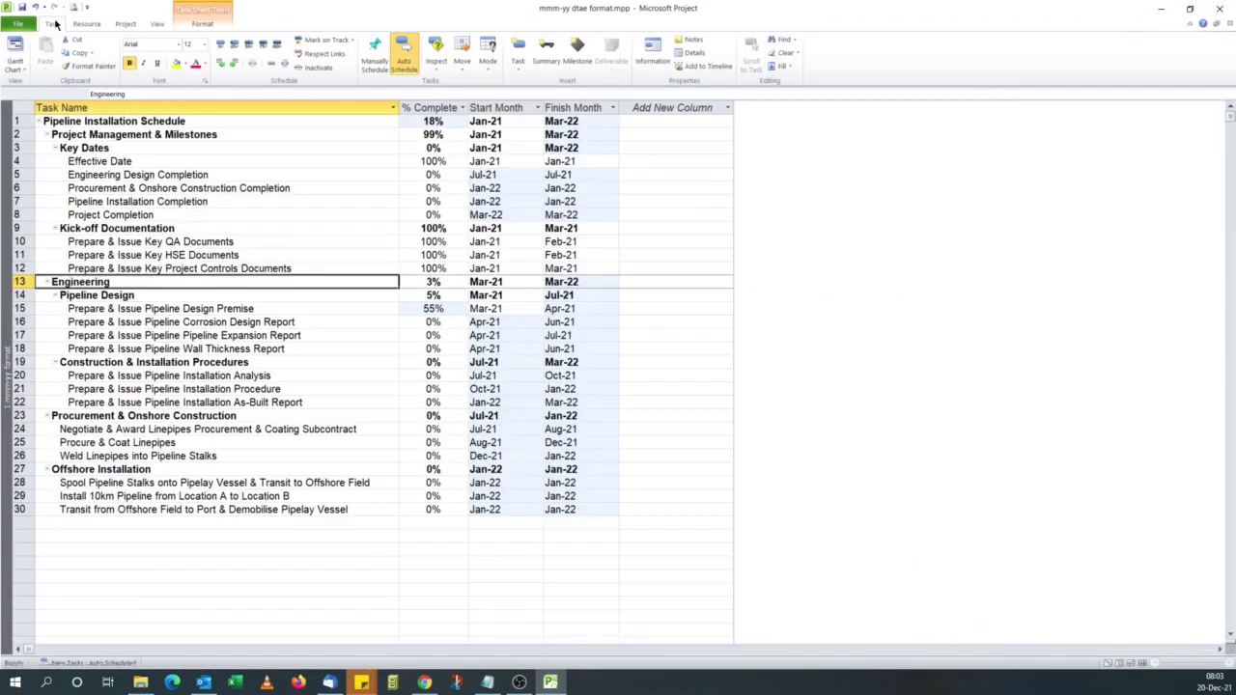